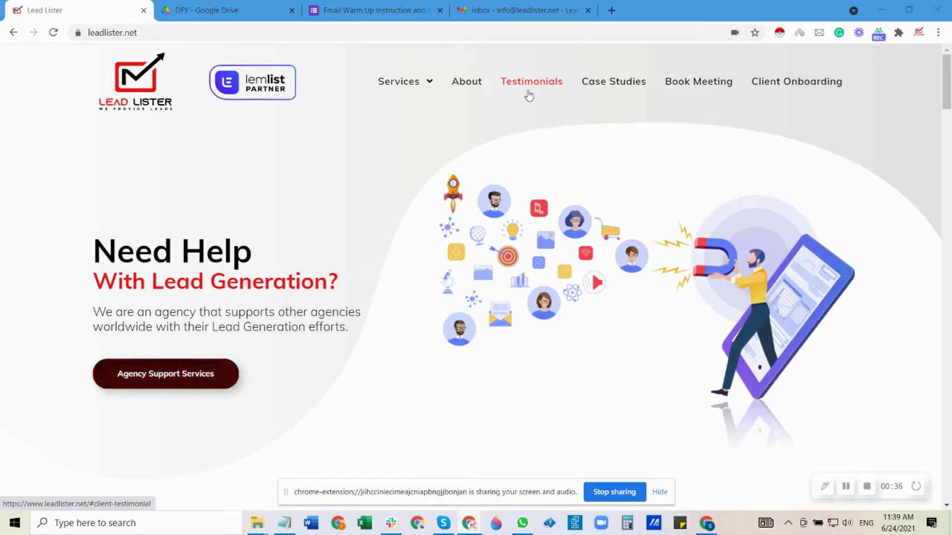
Review the latest individual response in the Email Warm Up Instruction and Submission Form, covering the name, agency, domain, and account answers
click(417, 10)
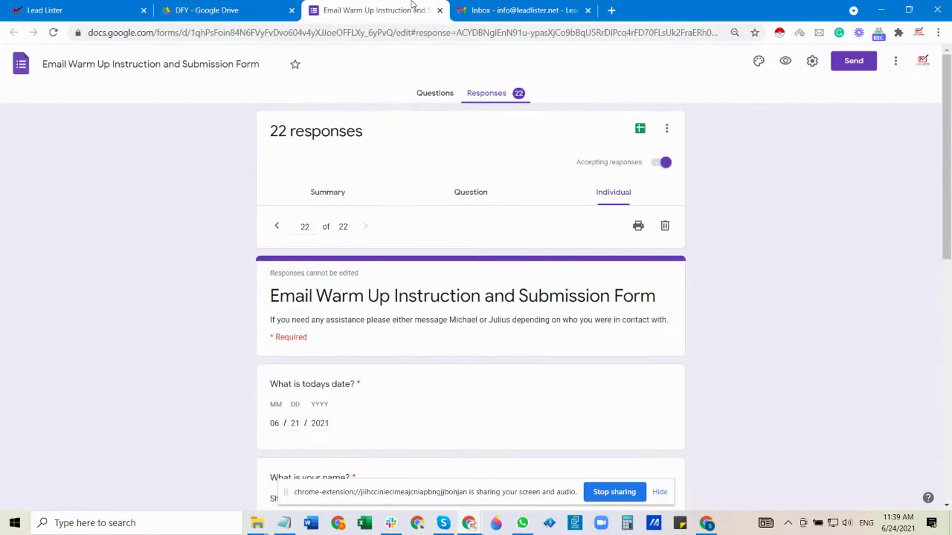
scroll(734, 205, down, 5)
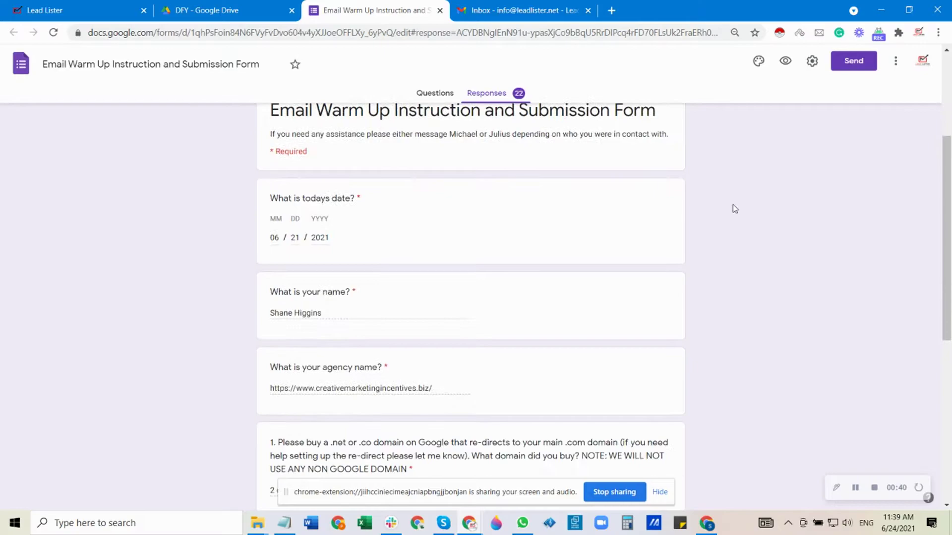
scroll(735, 208, down, 2)
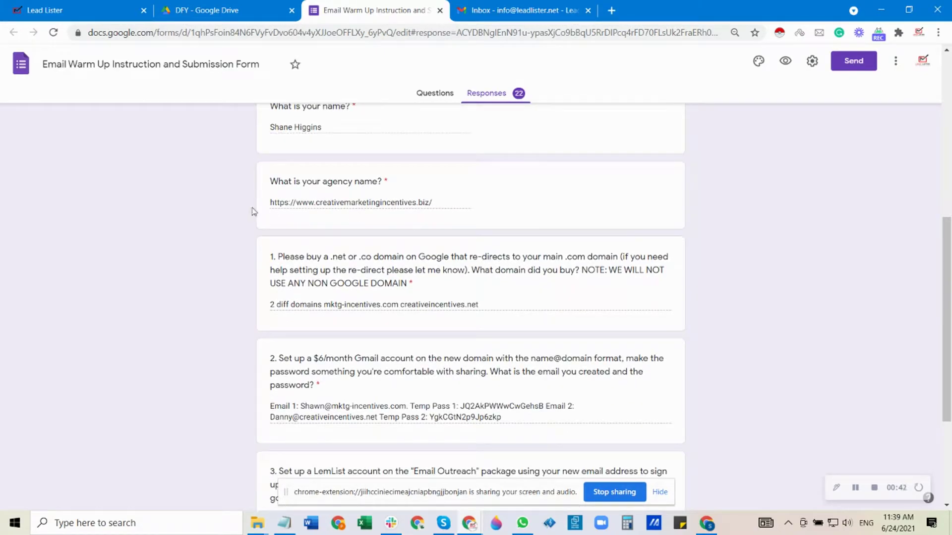
scroll(303, 205, up, 1)
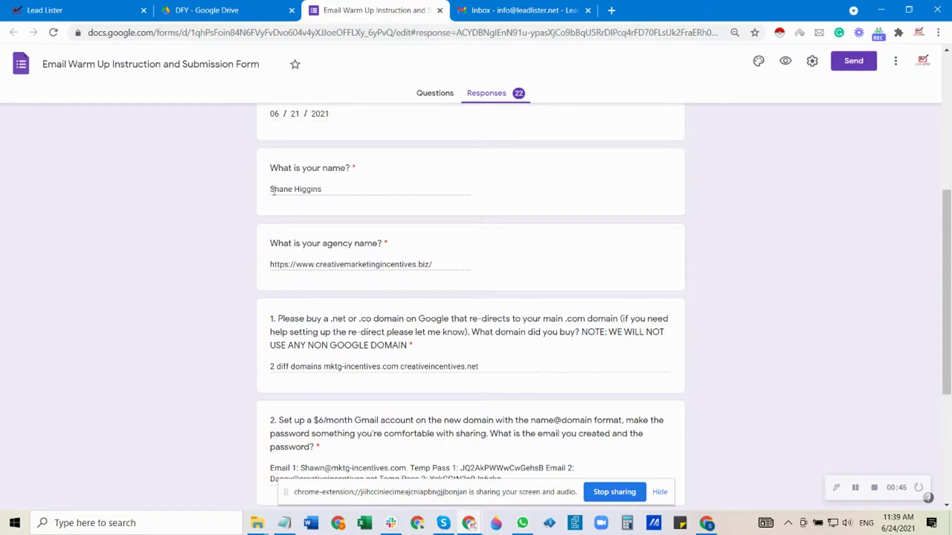
drag(272, 189, 323, 190)
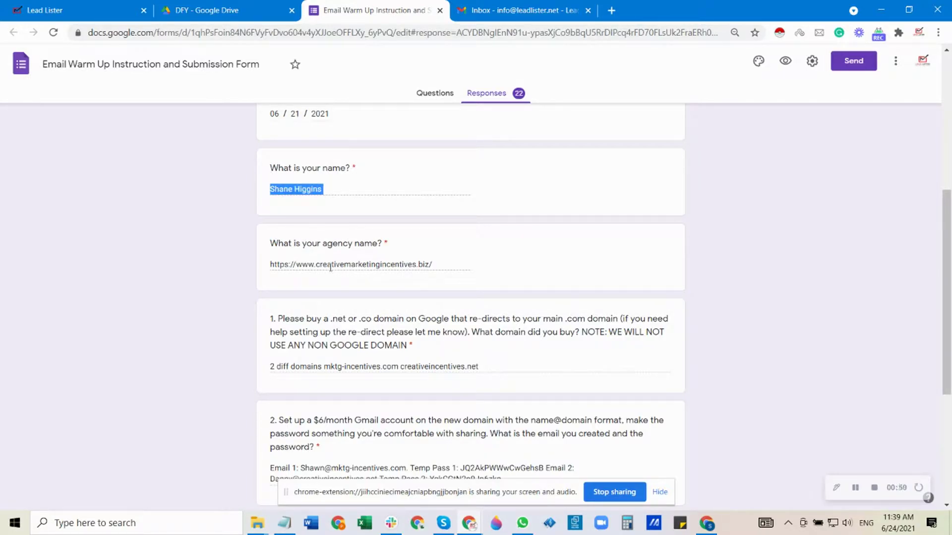
scroll(367, 280, down, 1)
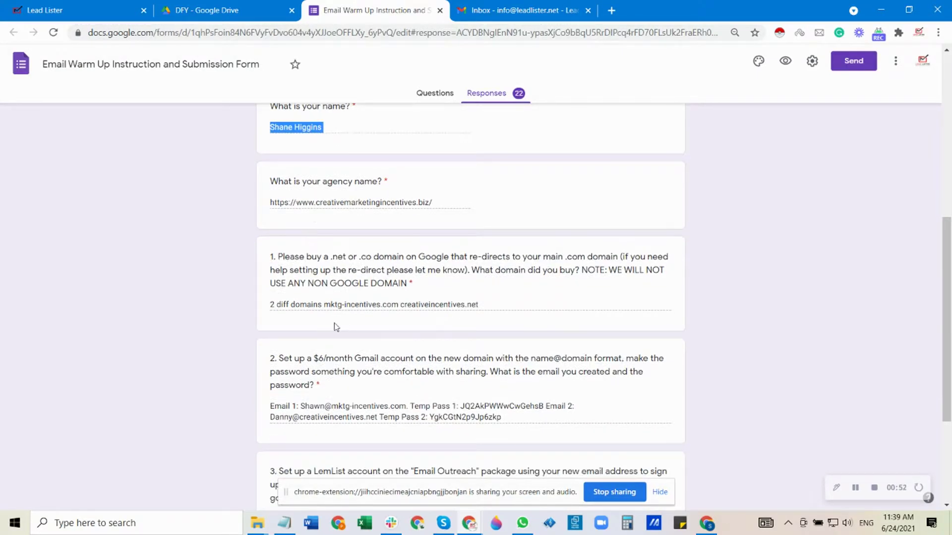
scroll(334, 325, down, 1)
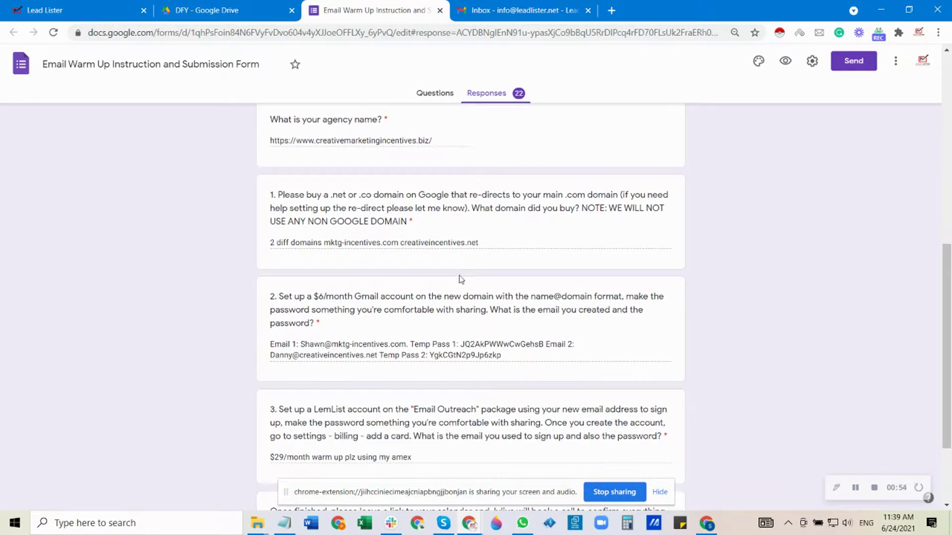
scroll(461, 280, down, 1)
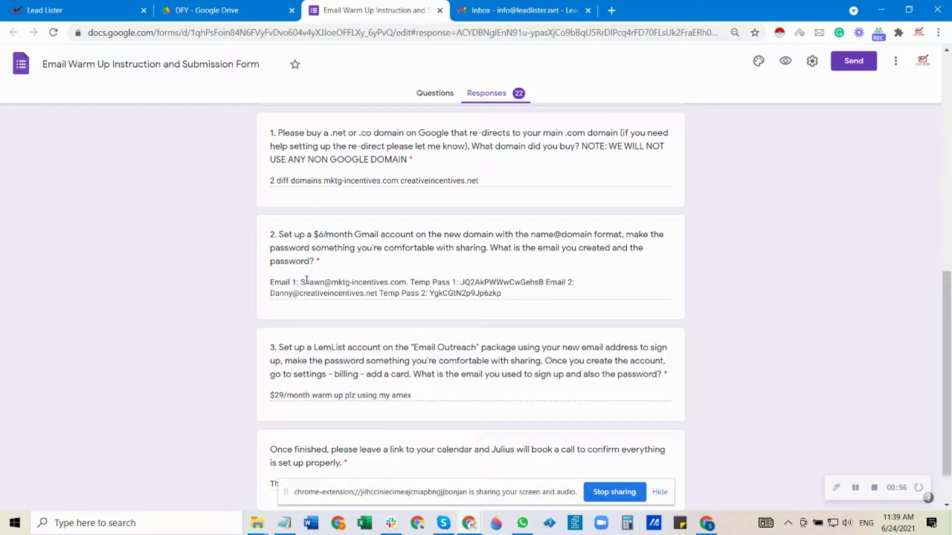
Copy the first email address from the answer to question 2 in the form response
drag(301, 282, 331, 282)
click(628, 277)
drag(301, 282, 406, 282)
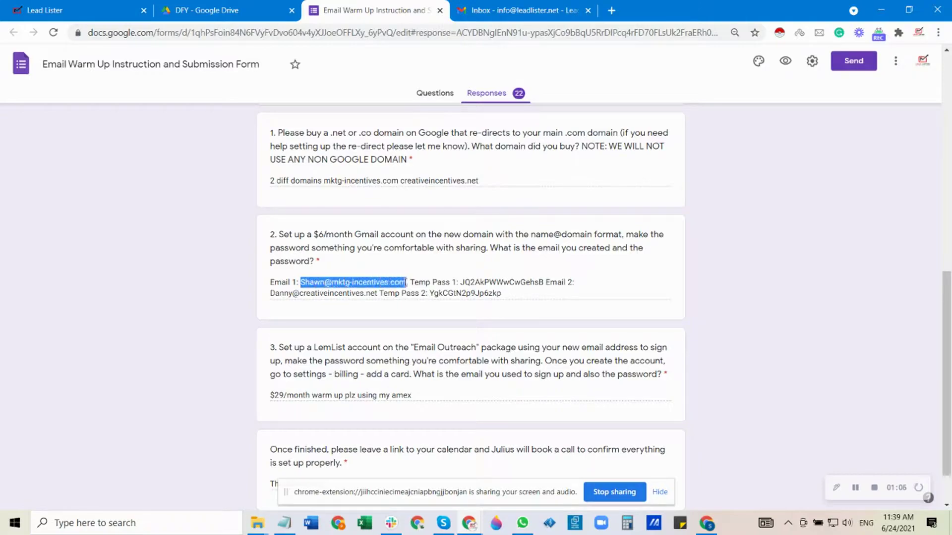
right_click(396, 283)
click(402, 291)
Check the browser's profile list for the option to add a profile, and open the client's existing profile window at full size
click(919, 35)
scroll(822, 337, down, 20)
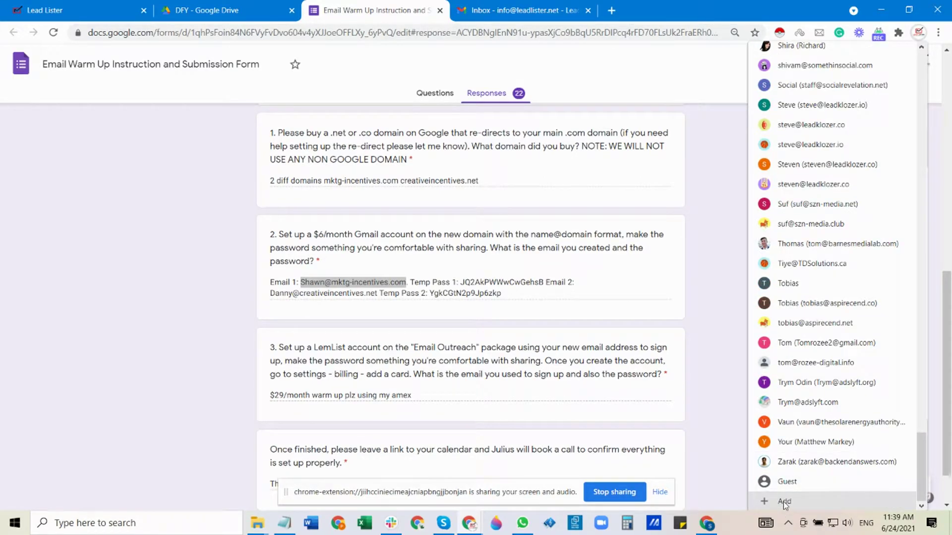
click(708, 526)
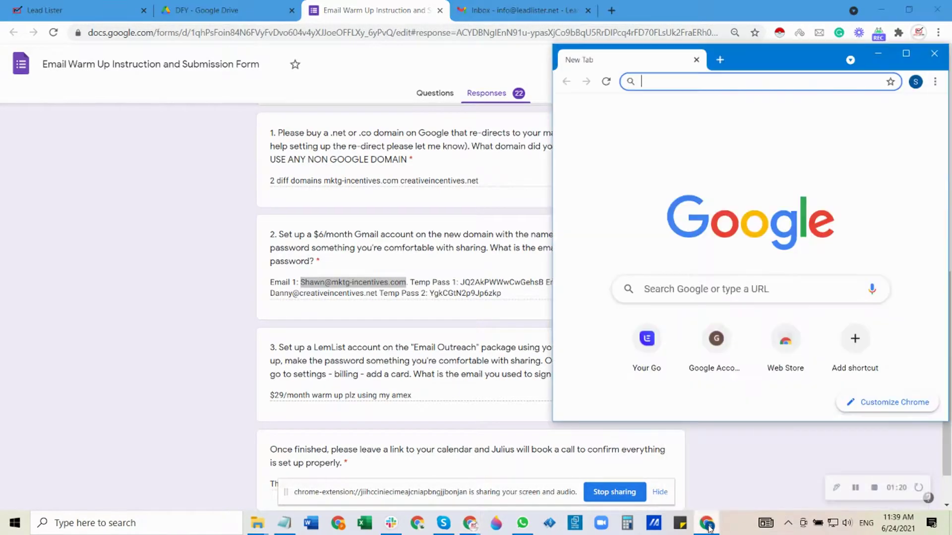
click(907, 55)
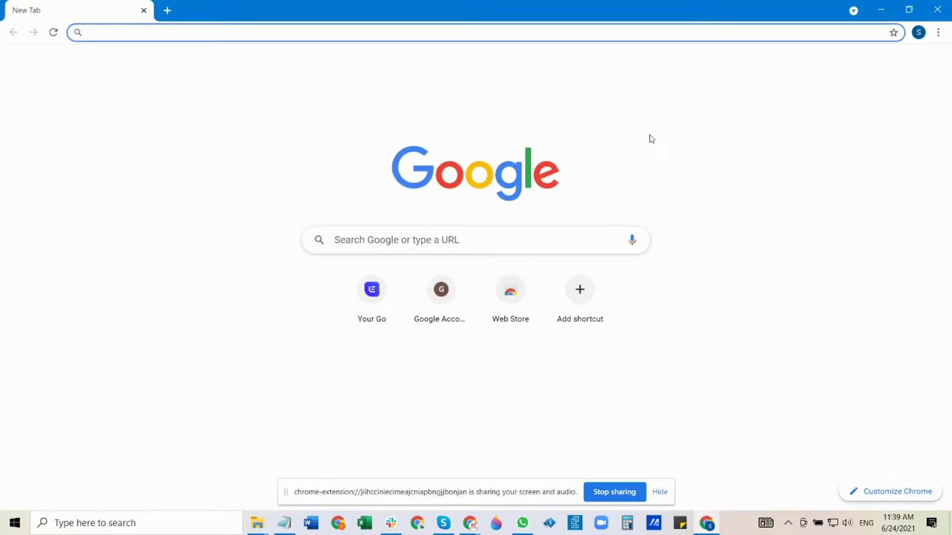
Move the client's browser window off the form response and select the first temporary password in the question 2 answer
click(909, 10)
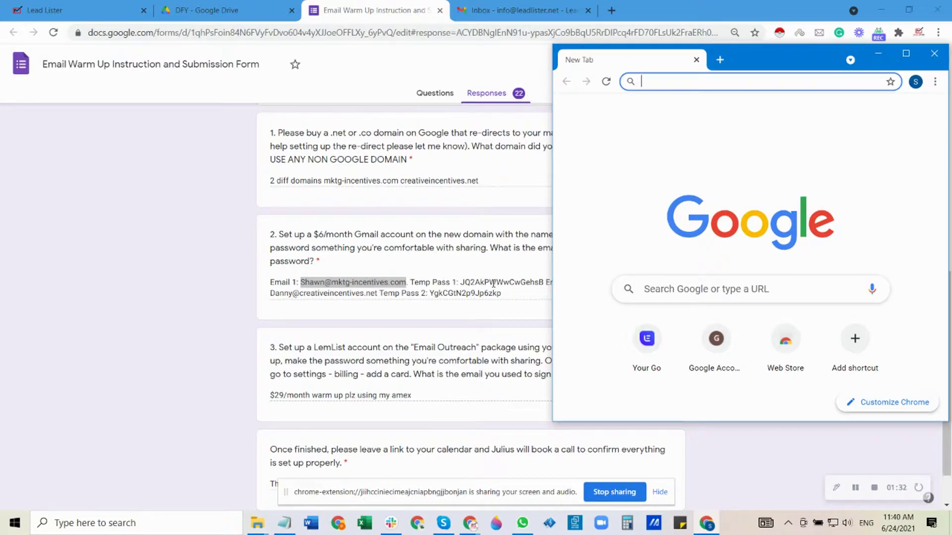
drag(753, 63, 147, 114)
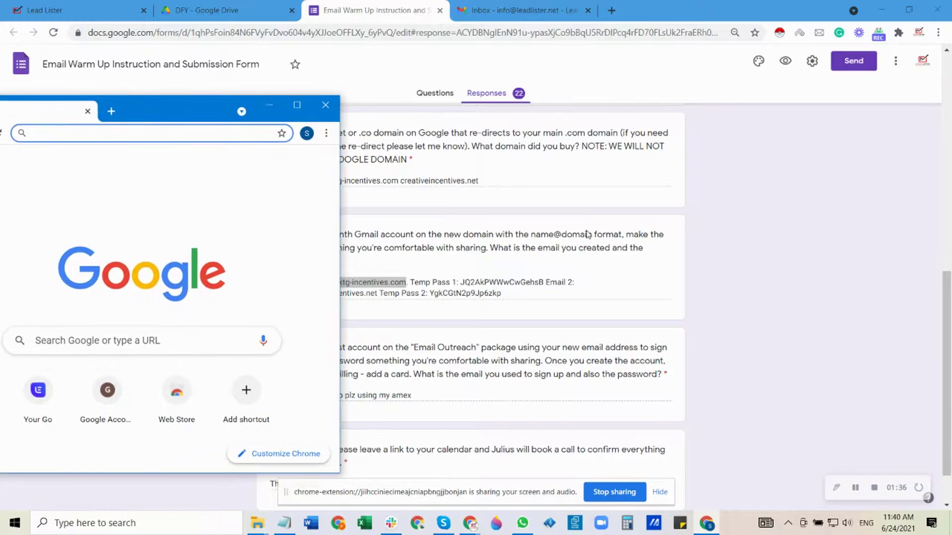
drag(462, 282, 581, 284)
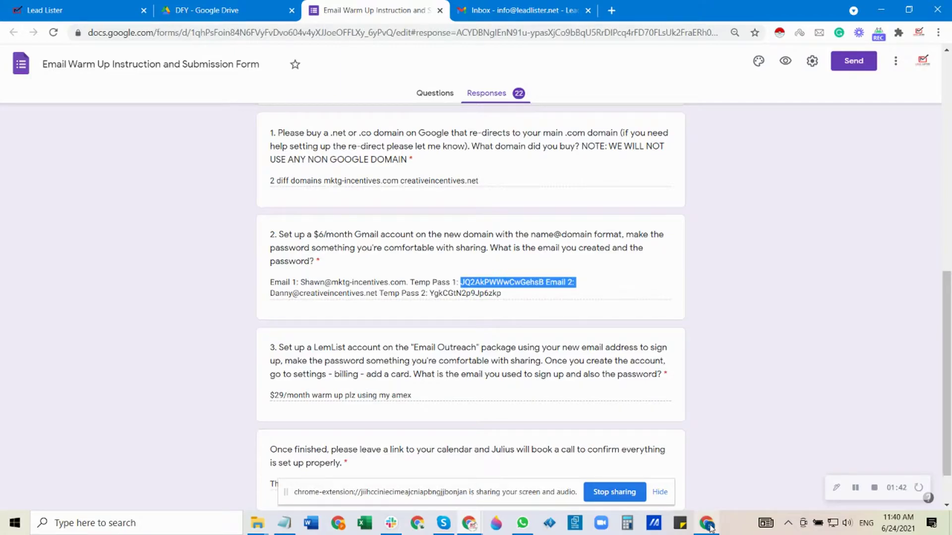
Return to the client's profile window at full size and open the Authenticate email page for Gmail in Google Admin
mouse_move(710, 527)
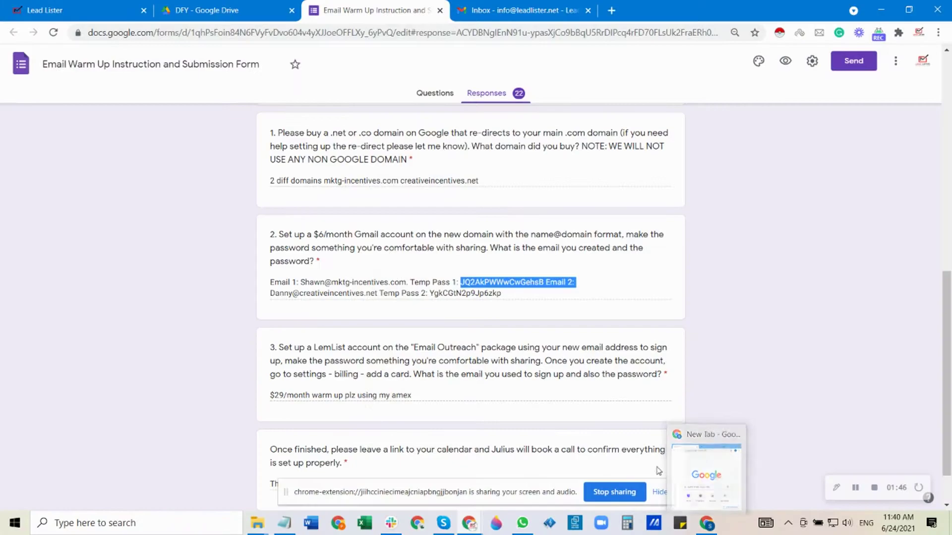
click(704, 475)
click(298, 106)
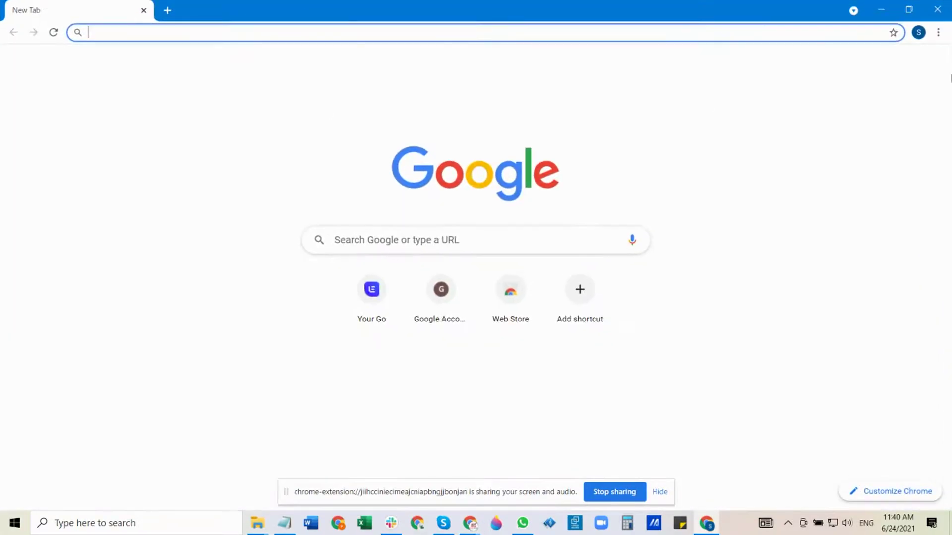
text(gm)
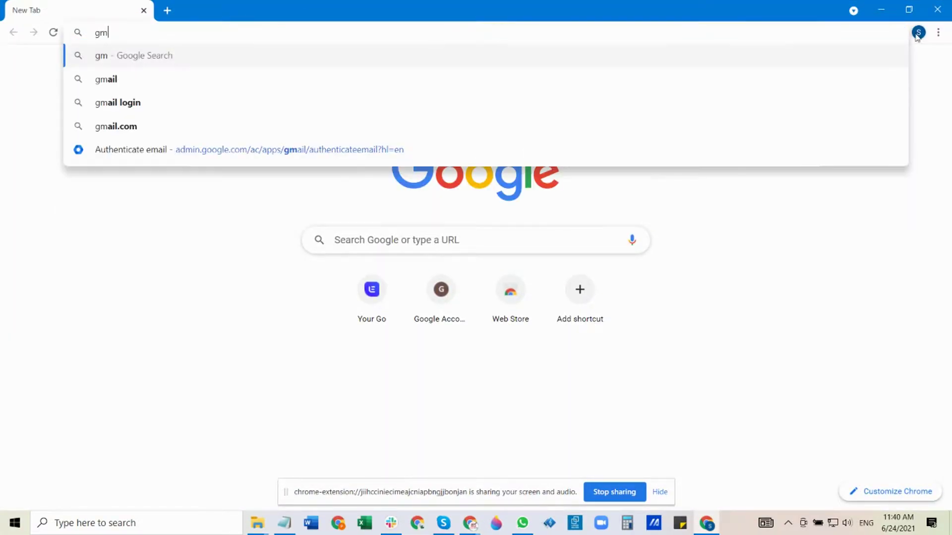
click(308, 150)
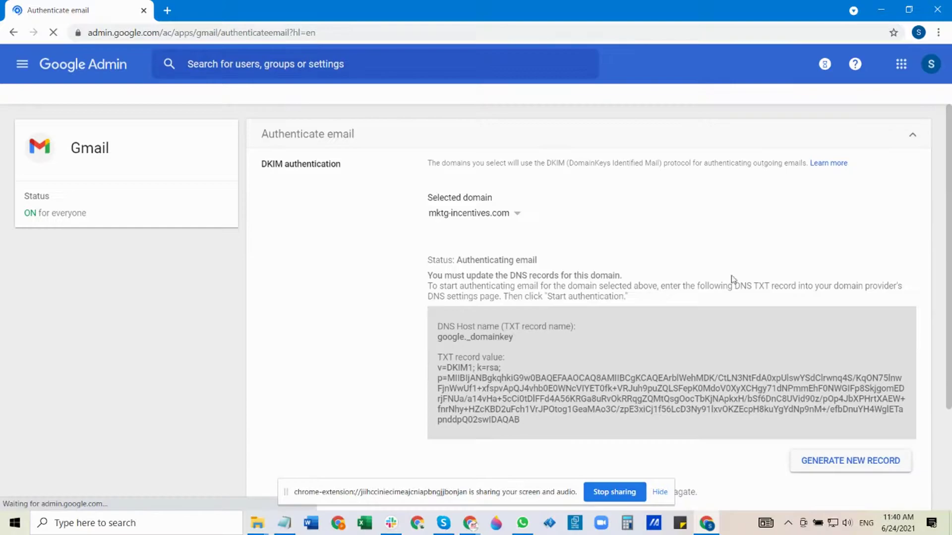
Open the Google Admin console home page from the list of Google apps
click(901, 64)
scroll(876, 240, down, 5)
scroll(876, 240, up, 1)
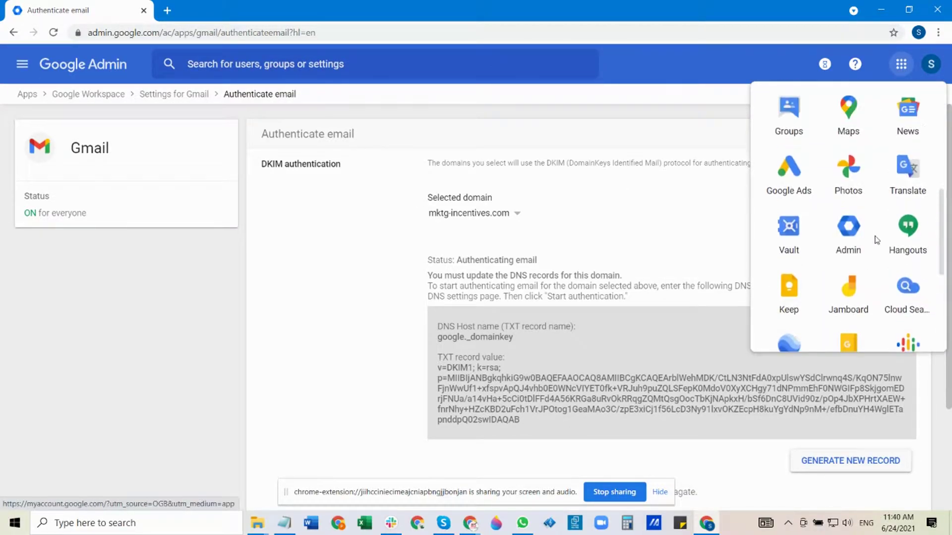
scroll(850, 245, up, 5)
click(849, 238)
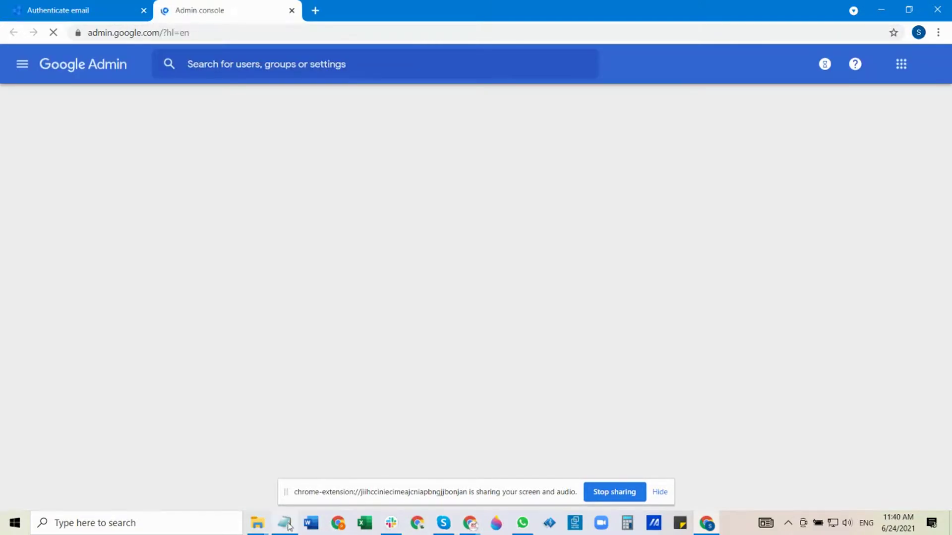
click(284, 523)
click(266, 251)
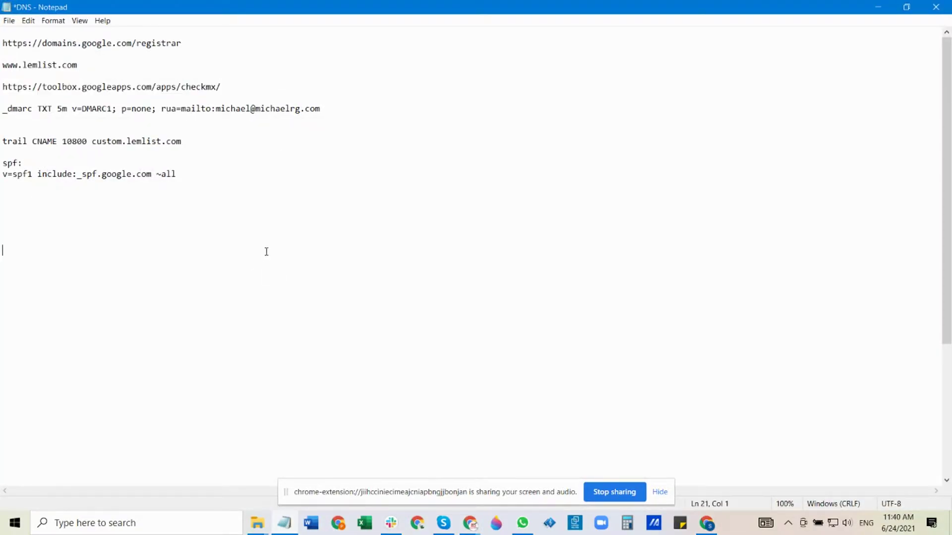
drag(191, 46, 1, 46)
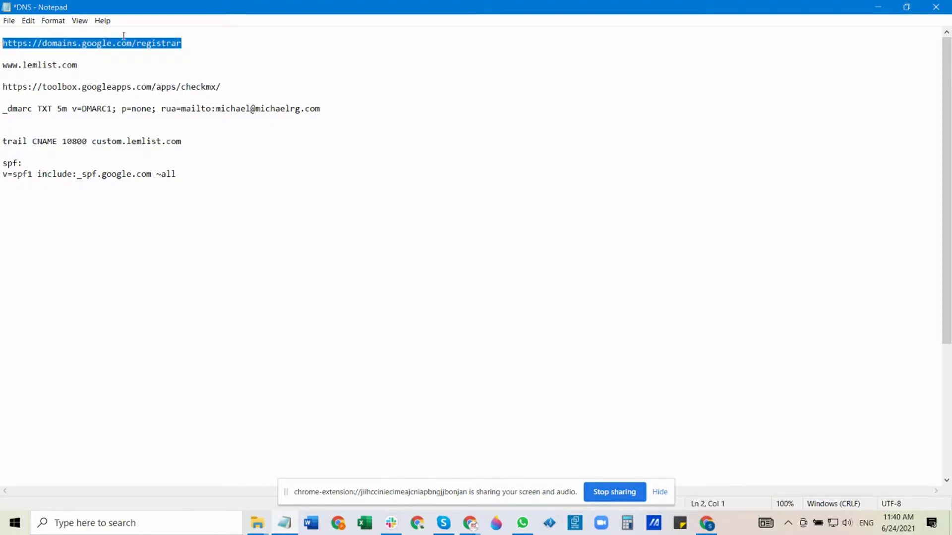
click(877, 7)
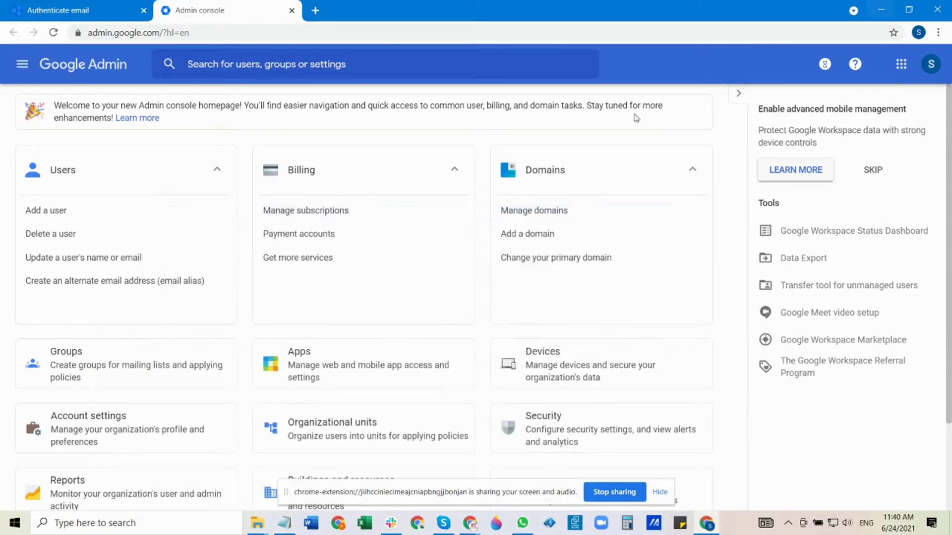
click(317, 14)
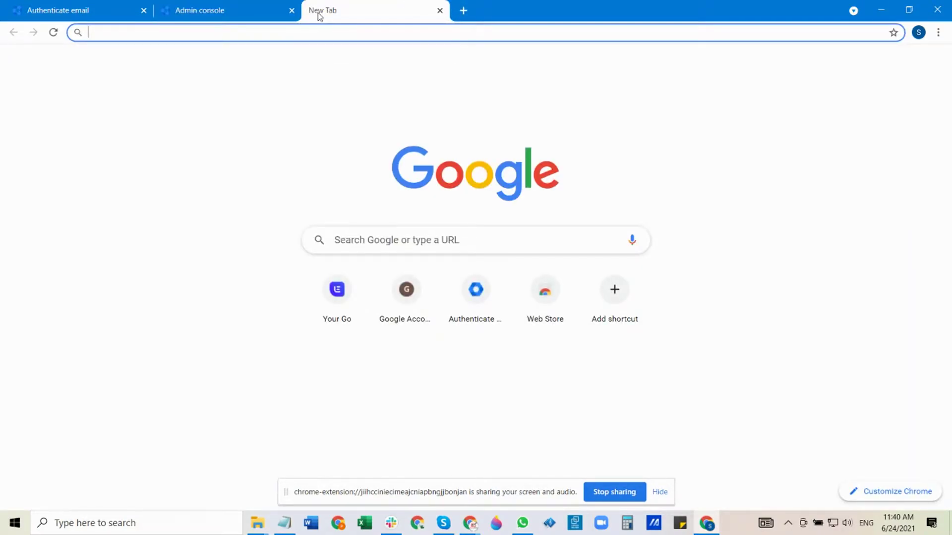
key(ctrl+v)
key(Return)
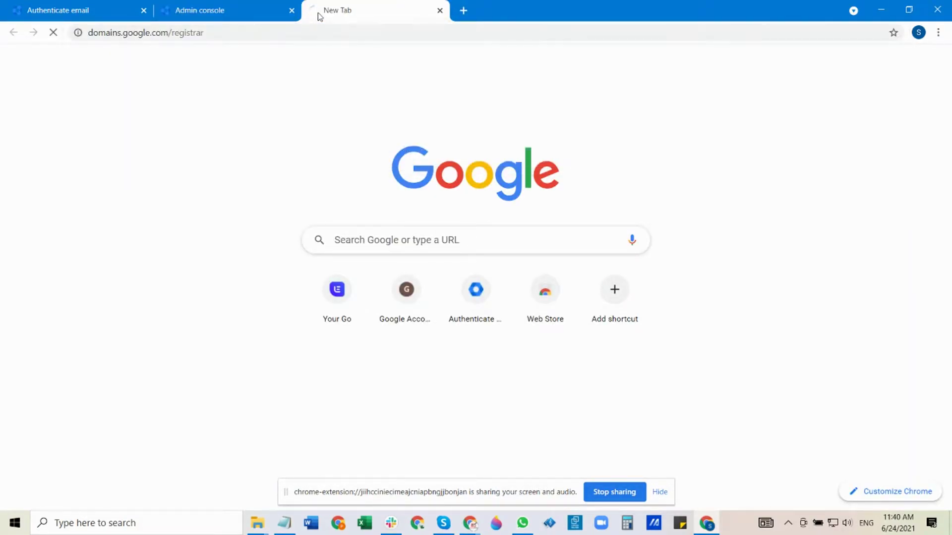
Open the DNS settings of mktg-incentives.com in Google Domains and go to its synthetic records
click(284, 523)
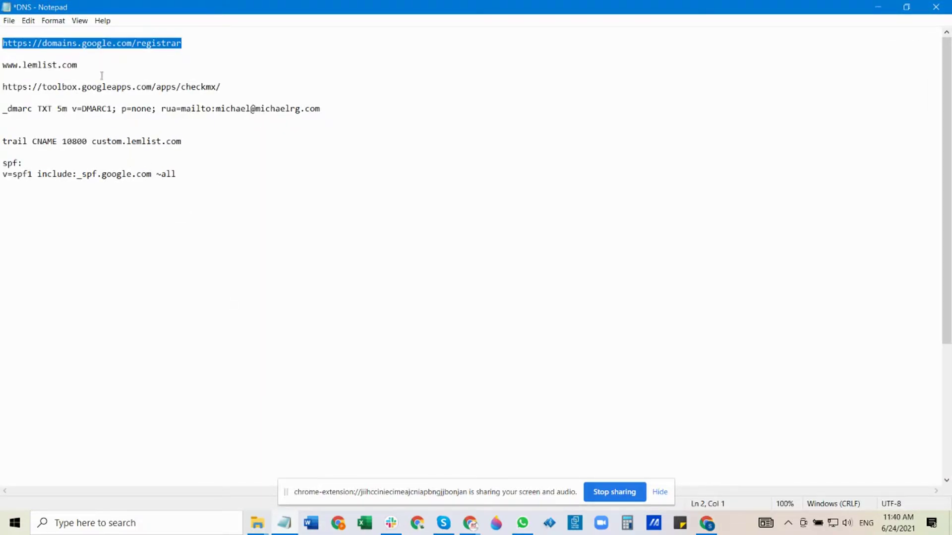
click(877, 7)
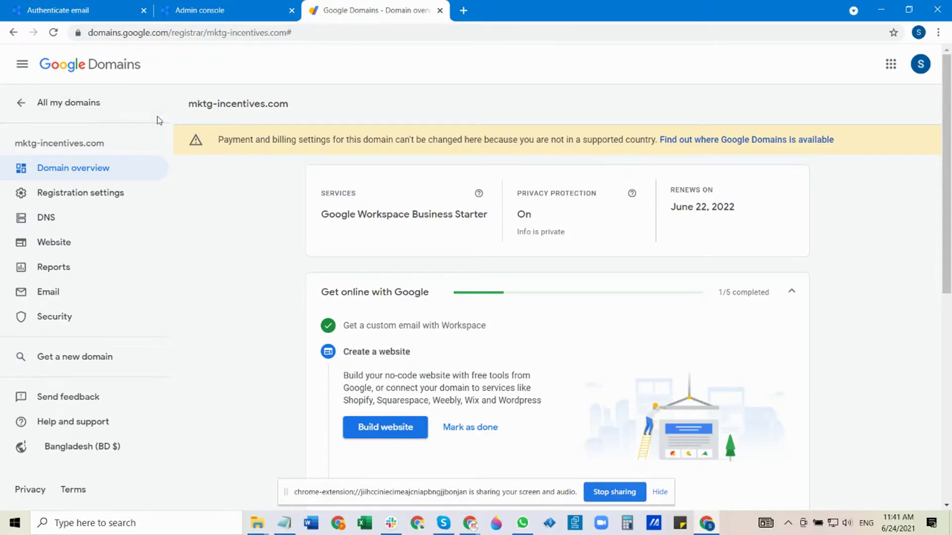
click(38, 224)
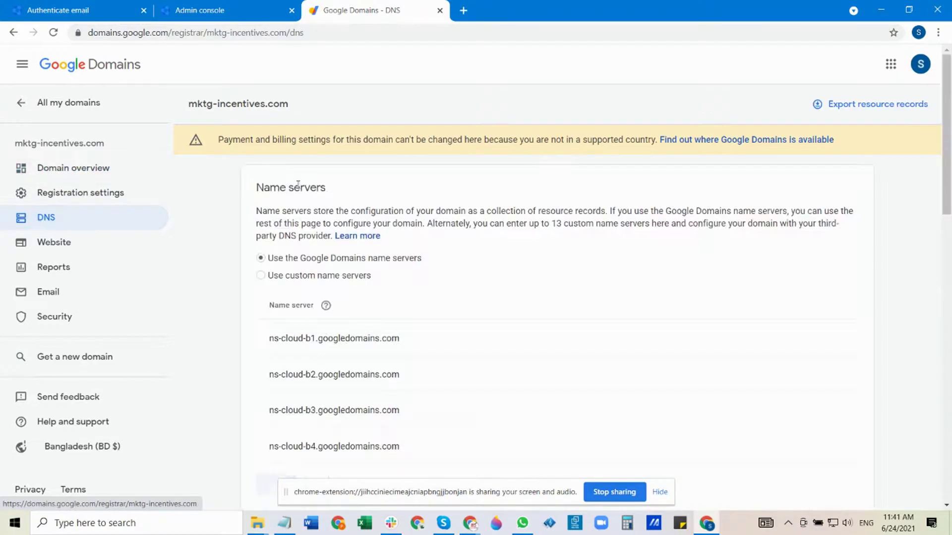
scroll(529, 176, down, 8)
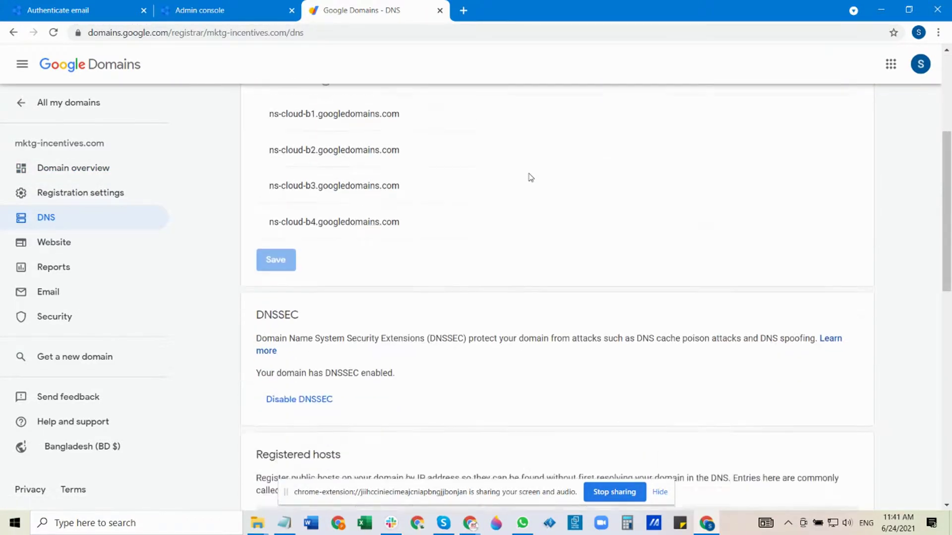
scroll(547, 218, down, 4)
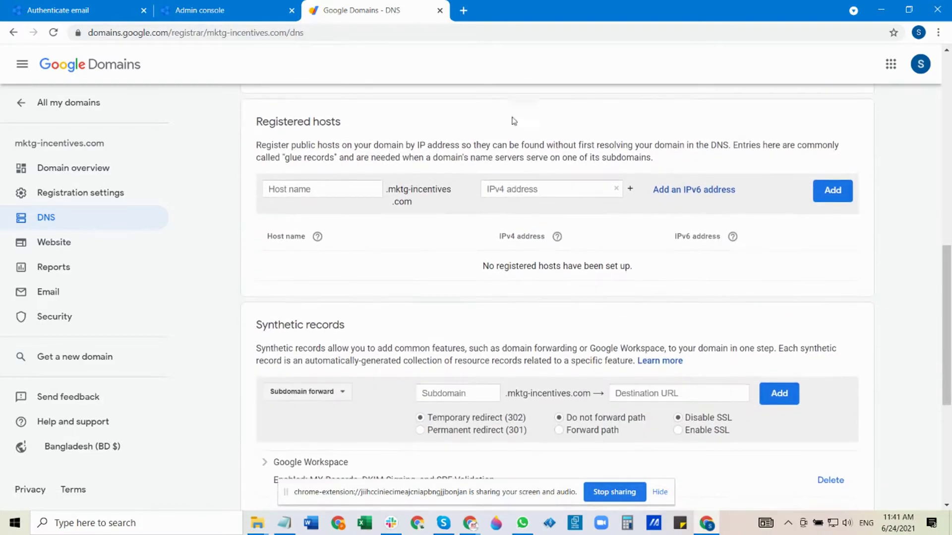
scroll(643, 252, down, 2)
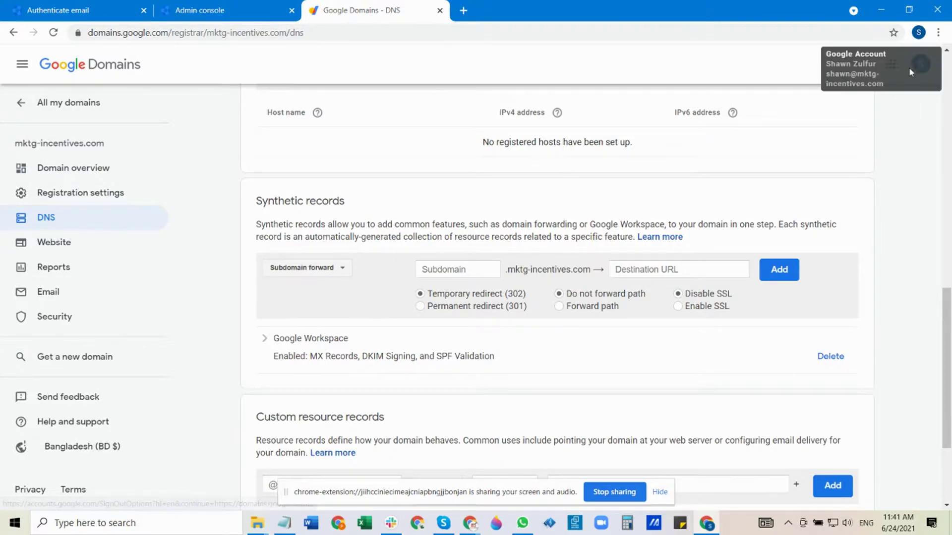
Open the Admin console from the Google apps list on the Domains page, and close the earlier Admin console tab
click(891, 67)
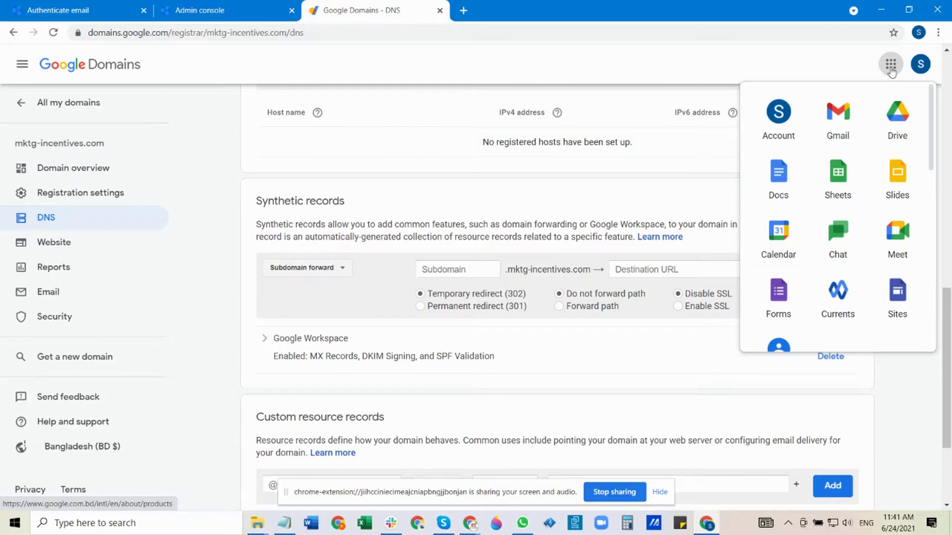
scroll(858, 198, down, 3)
scroll(858, 198, down, 2)
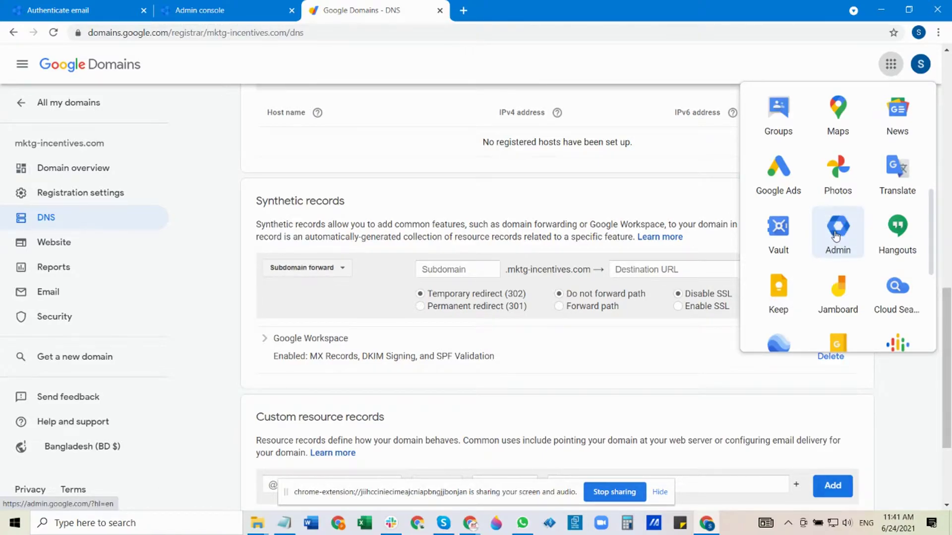
click(837, 235)
click(292, 10)
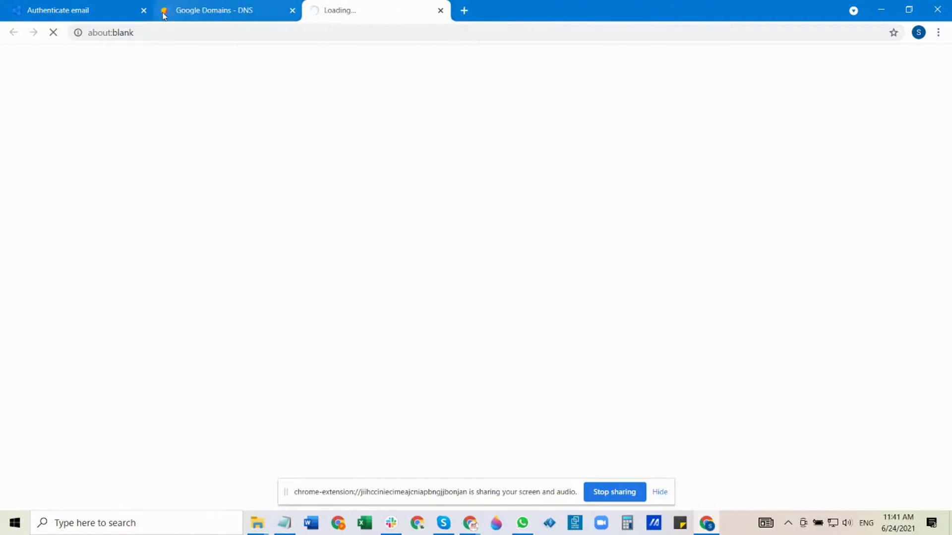
Close the old Authenticate email tab, then search the Admin console for dkim and open the DKIM authentication setting
click(144, 10)
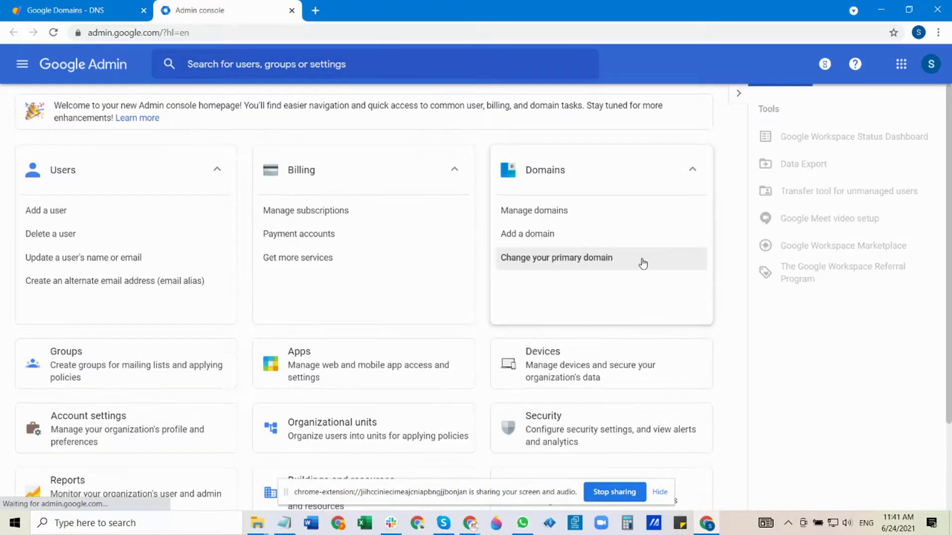
click(307, 66)
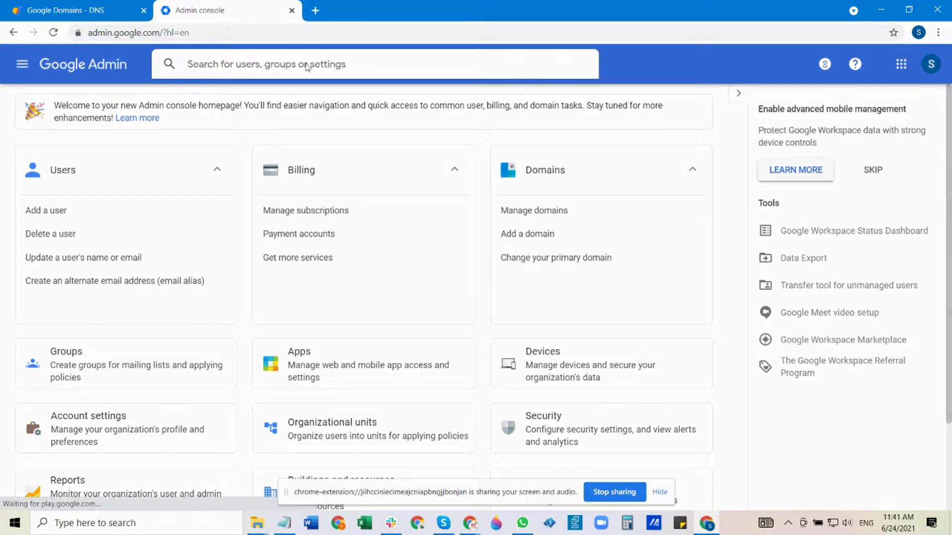
text(dkim)
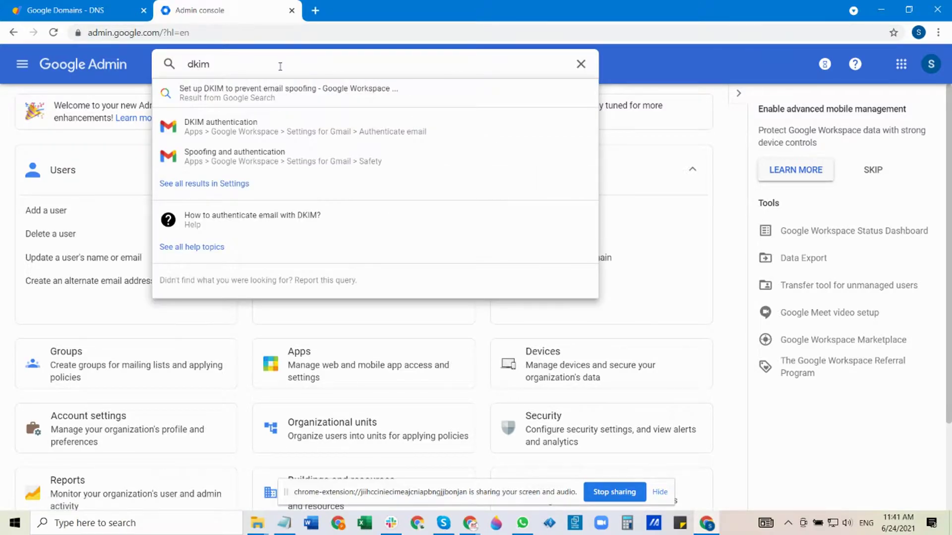
click(225, 132)
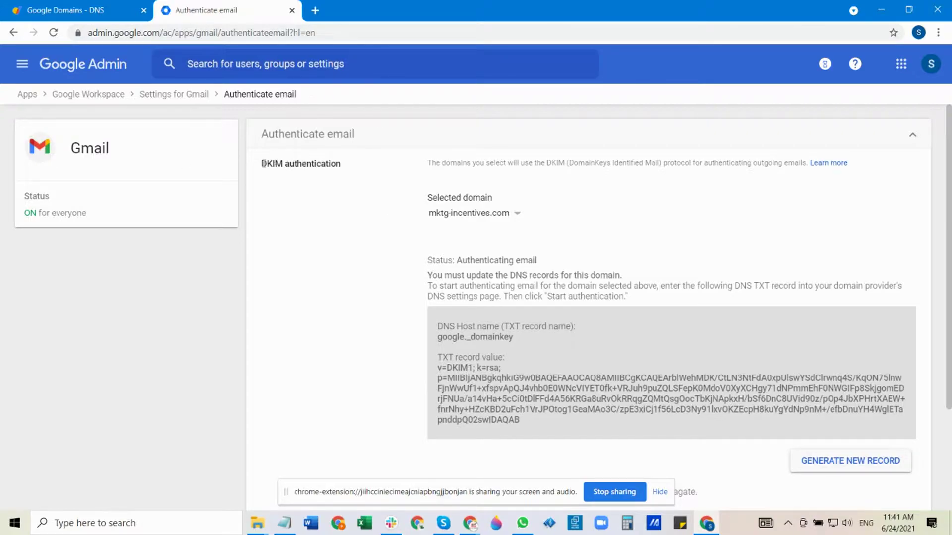
Review the DKIM authentication details for mktg-incentives.com and select the full TXT record value
drag(263, 164, 346, 167)
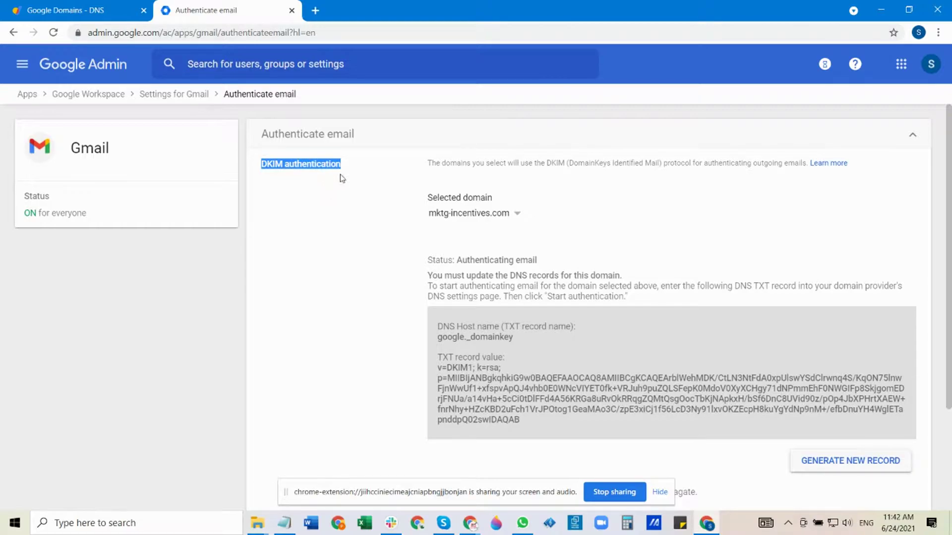
scroll(398, 169, down, 1)
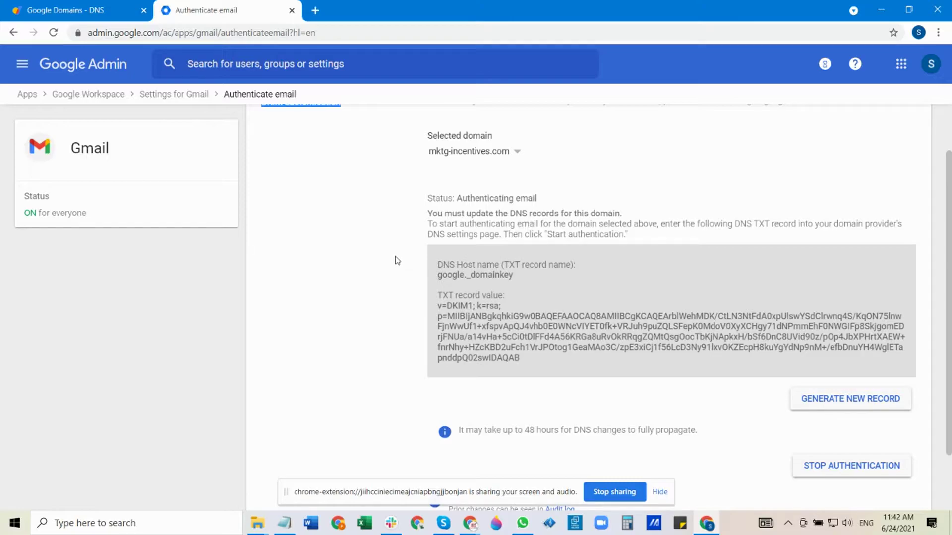
scroll(372, 248, up, 1)
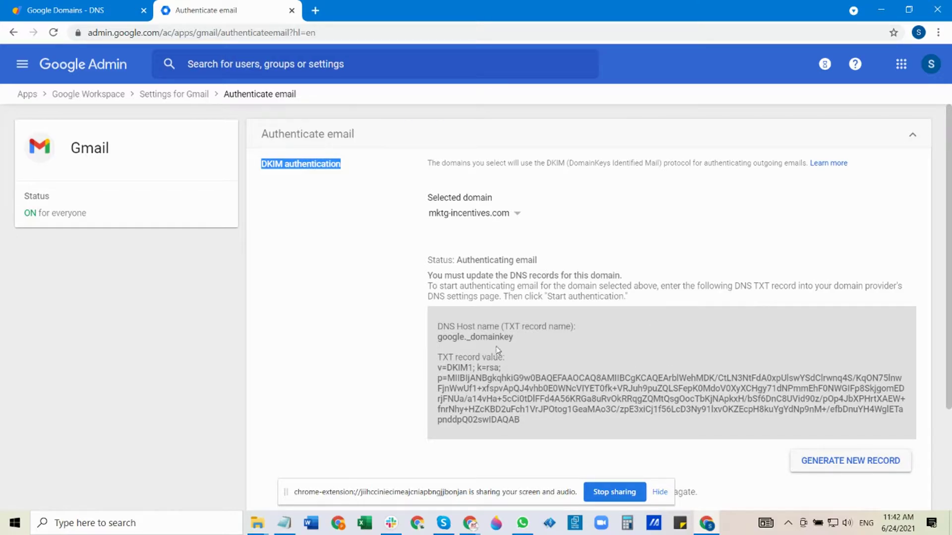
scroll(499, 338, down, 1)
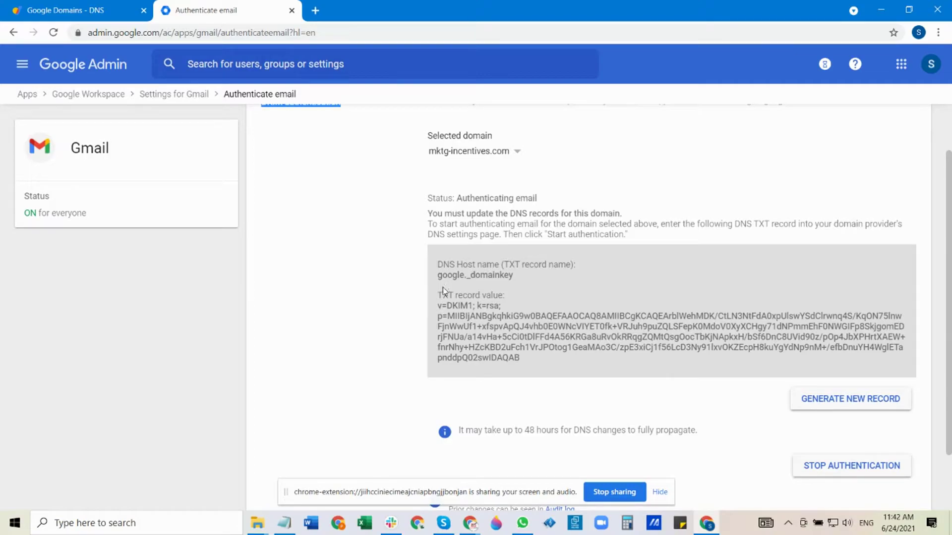
drag(438, 304, 526, 357)
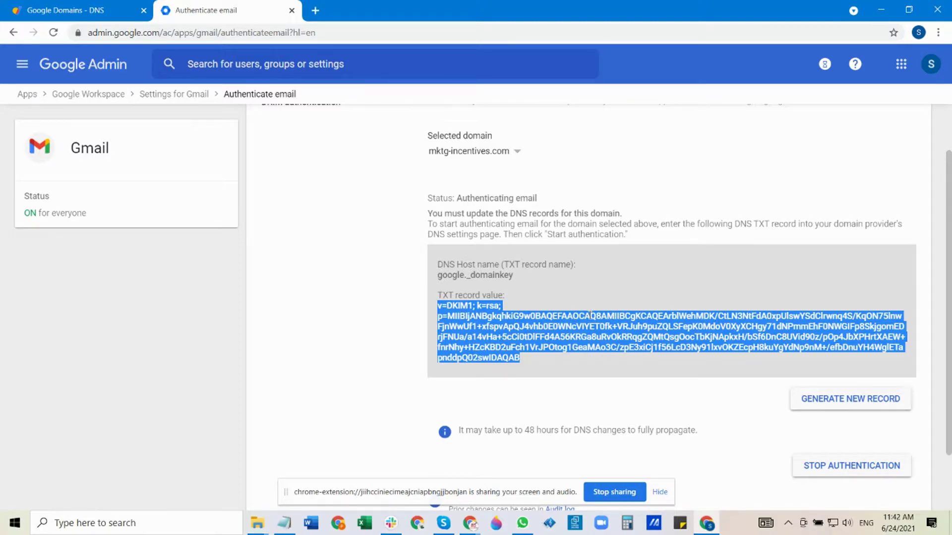
Return to the domain's DNS page in Google Domains and expand the Google Workspace entry under Synthetic records
click(55, 4)
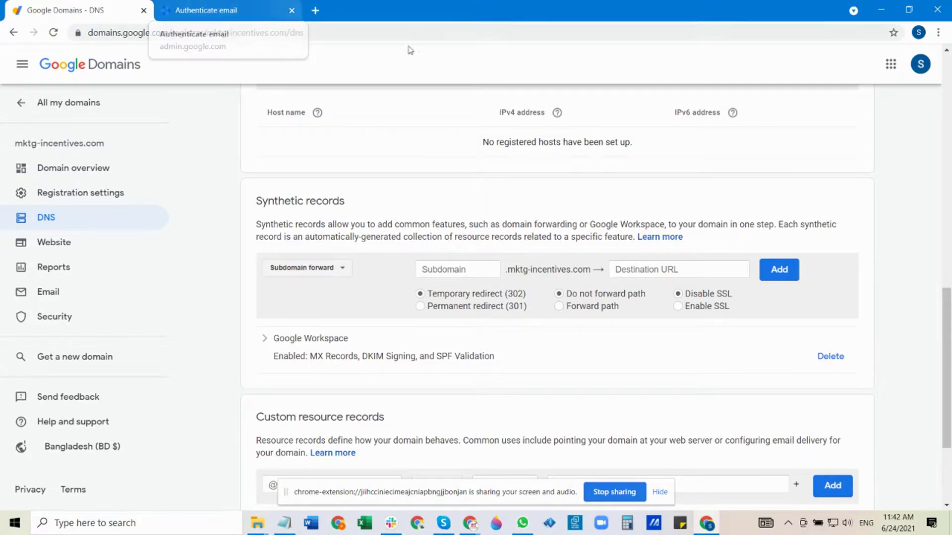
scroll(520, 183, up, 7)
scroll(521, 184, up, 5)
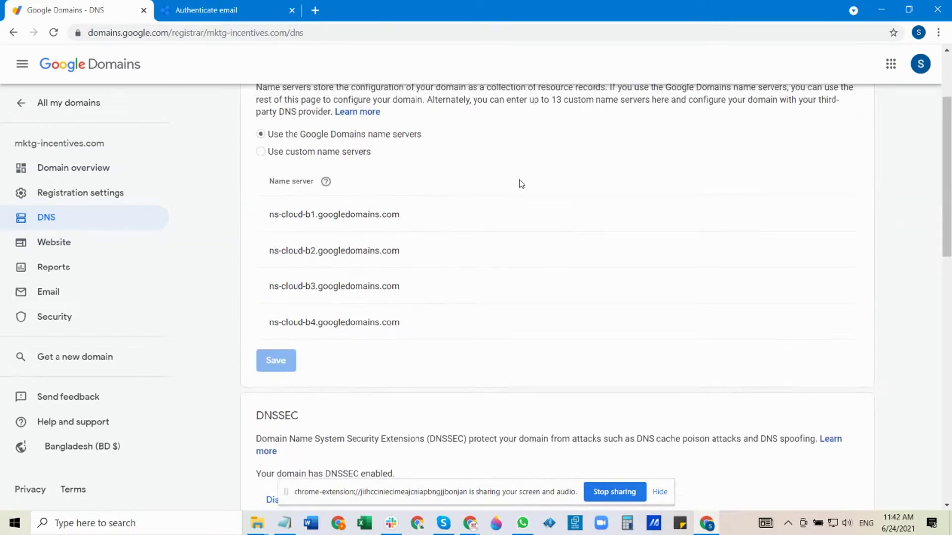
click(206, 10)
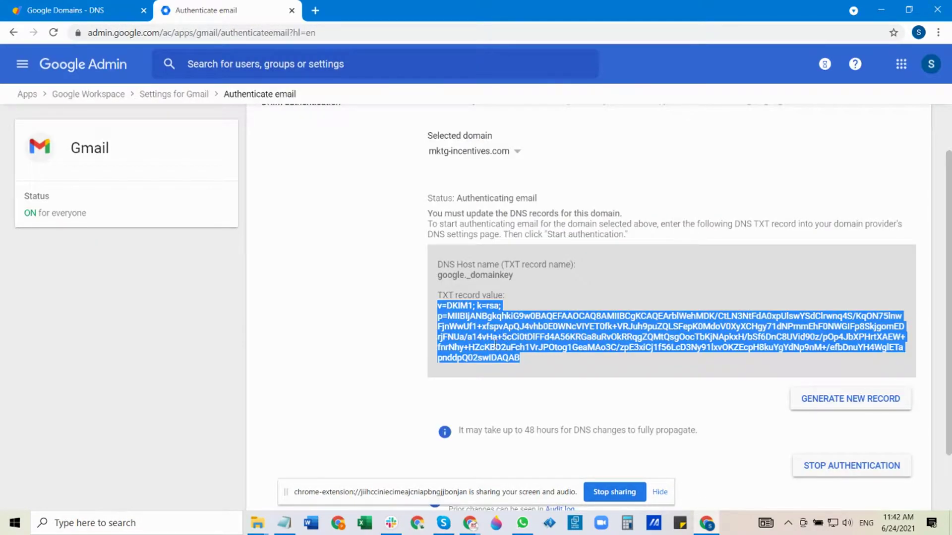
click(69, 10)
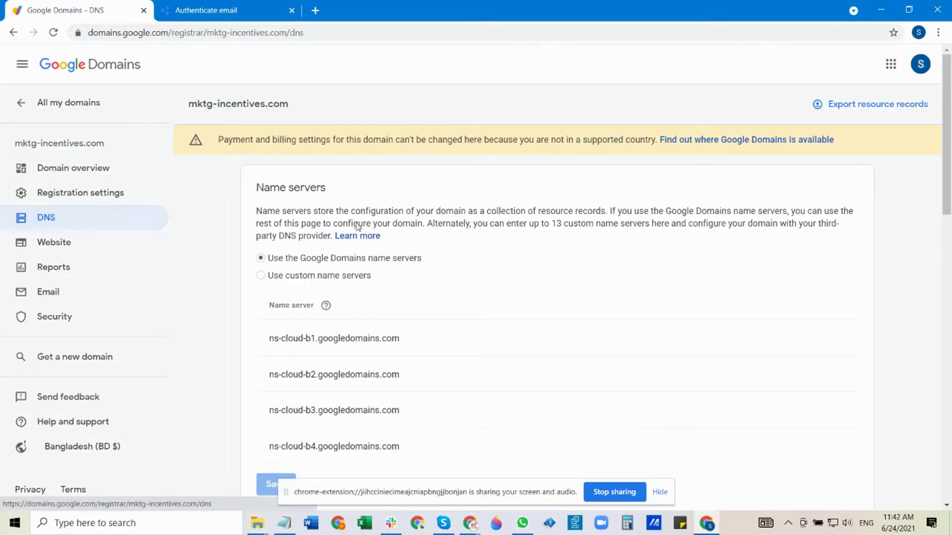
scroll(511, 240, down, 10)
scroll(511, 240, down, 5)
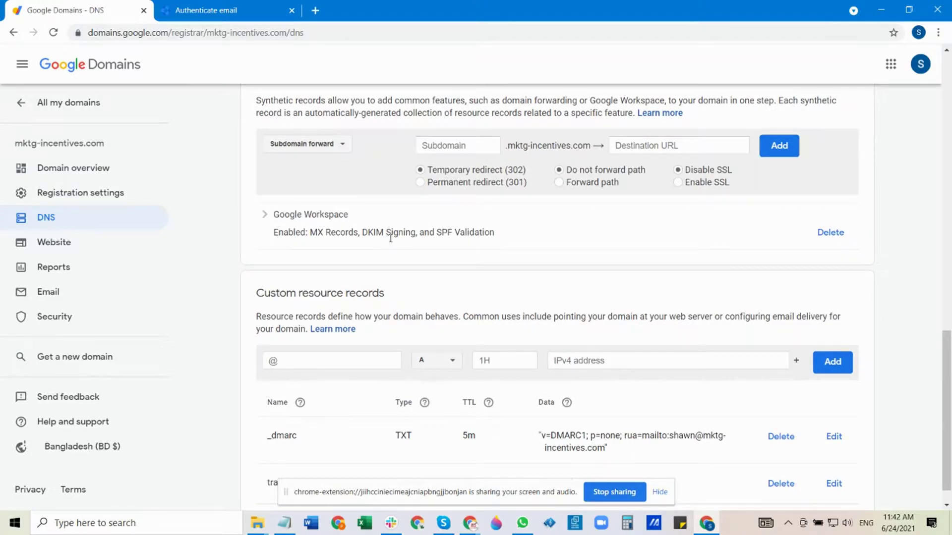
scroll(408, 250, up, 1)
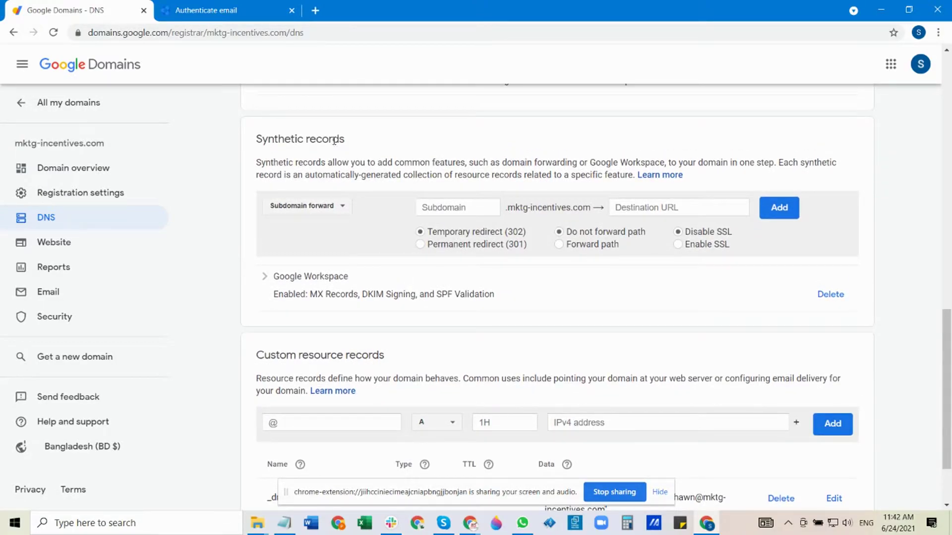
click(264, 279)
scroll(423, 255, down, 2)
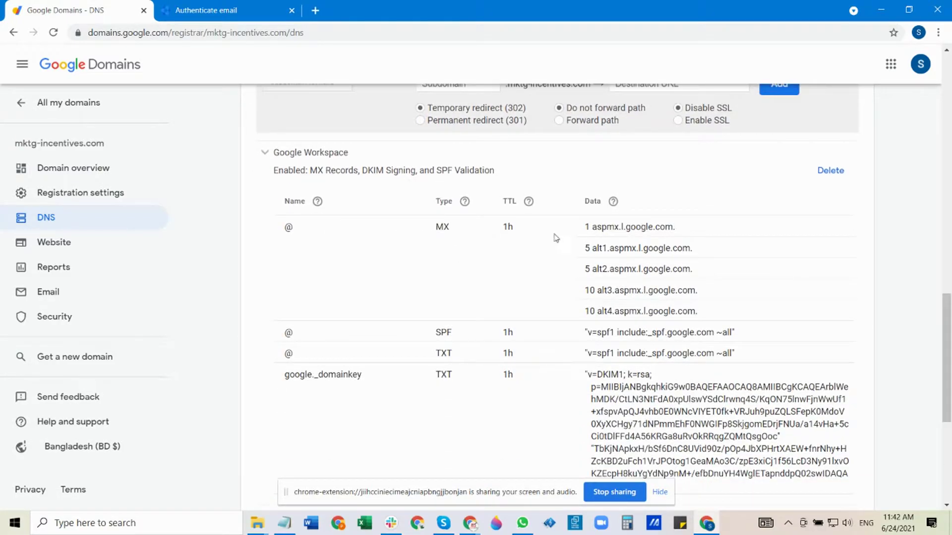
scroll(361, 184, down, 1)
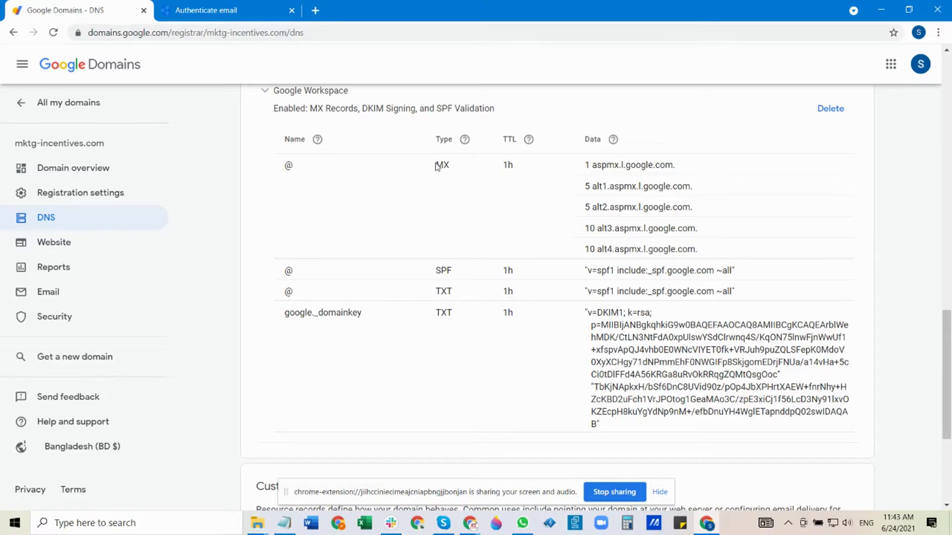
Examine the Google Workspace MX record and the name and data of the google._domainkey TXT record
drag(436, 168, 452, 170)
scroll(372, 336, down, 1)
drag(286, 252, 371, 253)
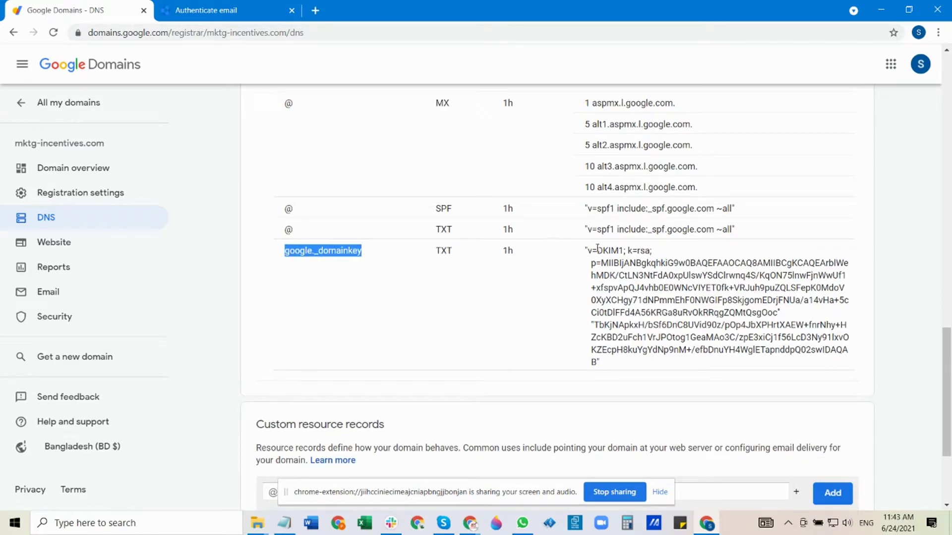
drag(585, 250, 683, 364)
click(899, 342)
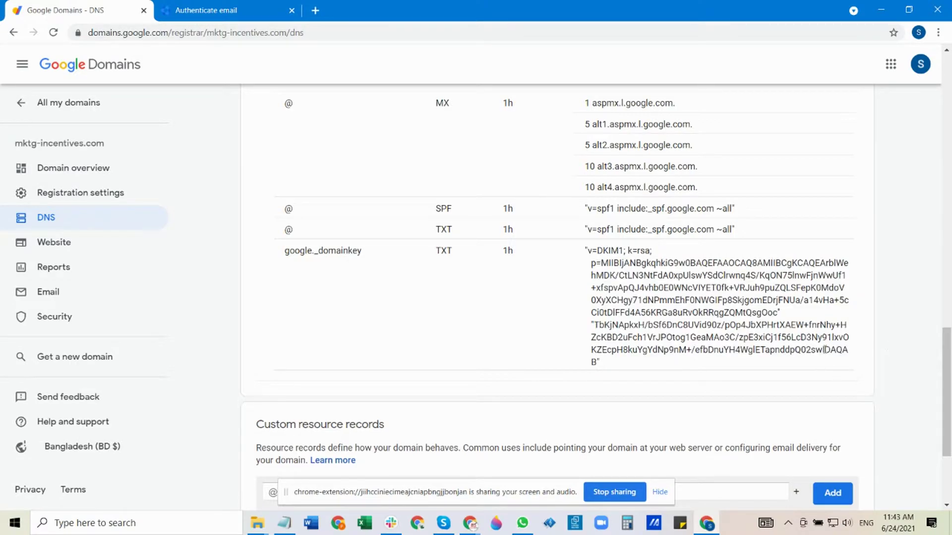
Compare the ending of the google._domainkey data in Google Domains with the ending of the TXT record value in Google Admin
drag(824, 350, 847, 362)
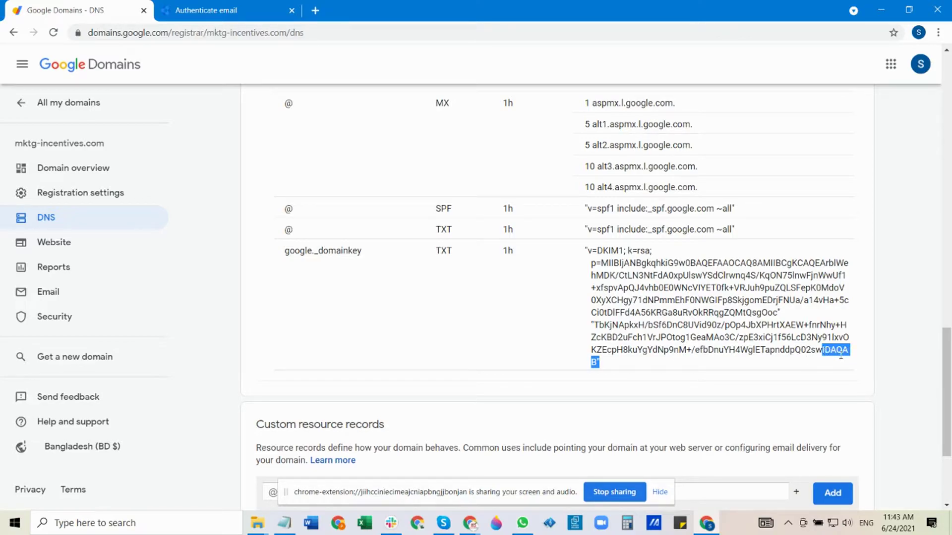
click(245, 8)
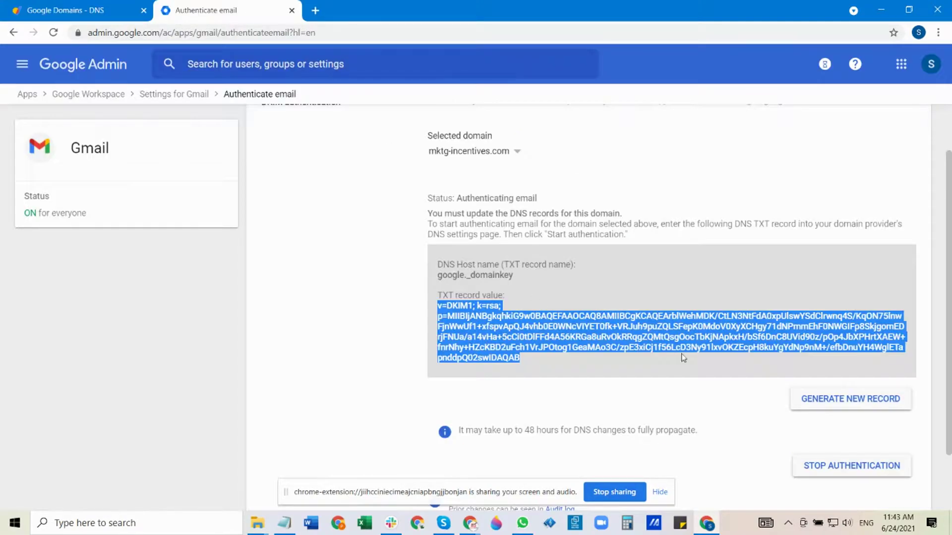
click(494, 358)
drag(490, 358, 529, 361)
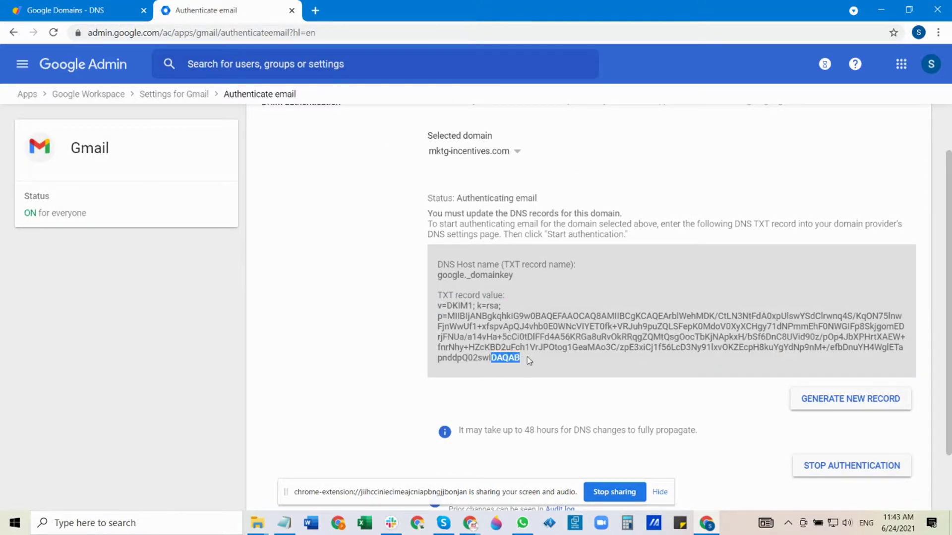
click(65, 8)
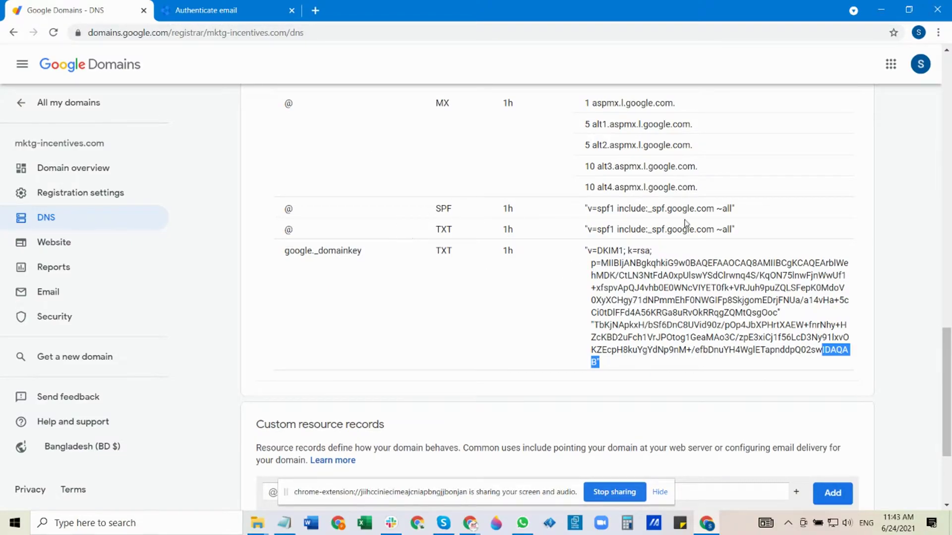
Go to the Custom resource records section and place the cursor in the new record's name field
scroll(686, 223, up, 1)
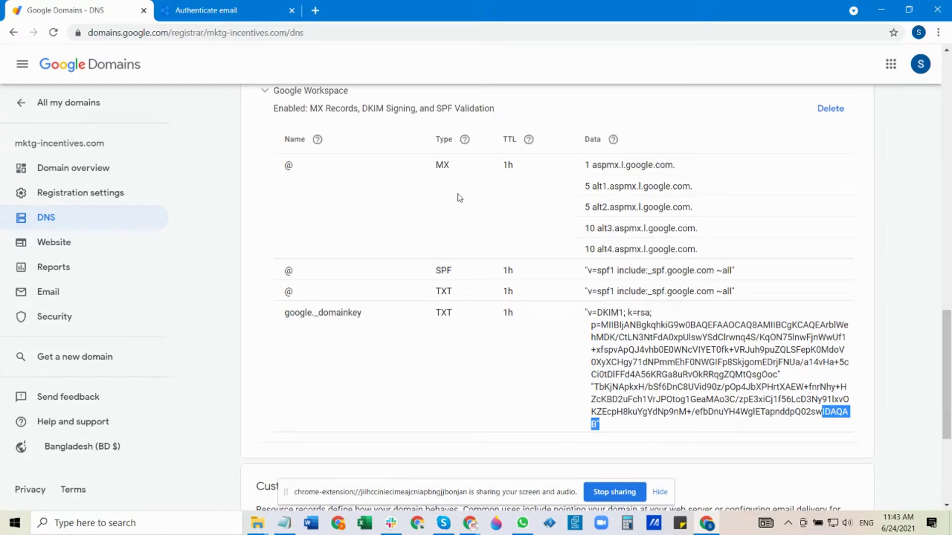
scroll(463, 193, down, 1)
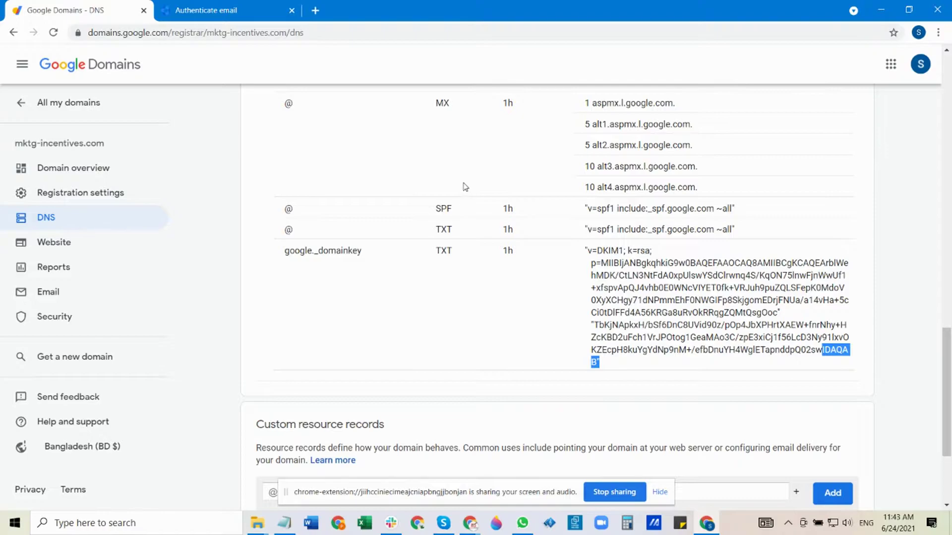
scroll(465, 189, down, 3)
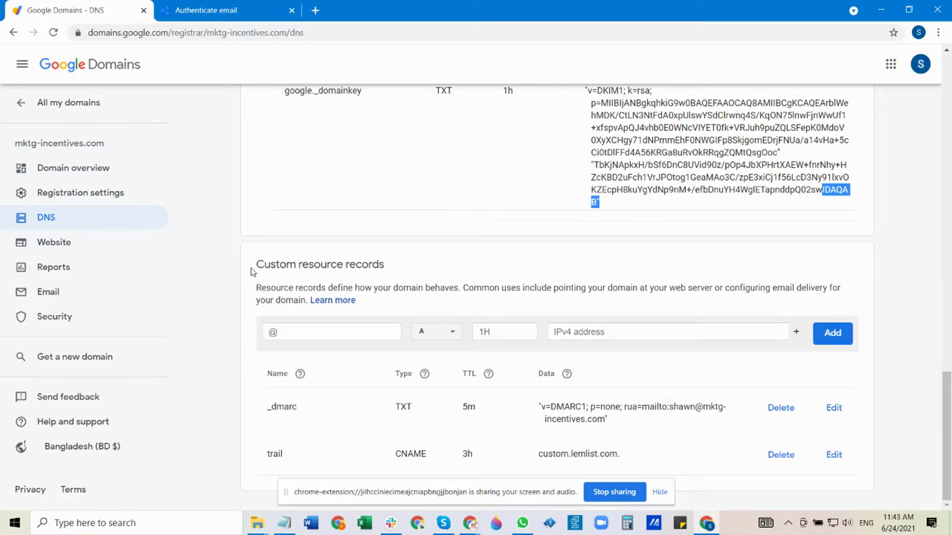
drag(257, 263, 388, 270)
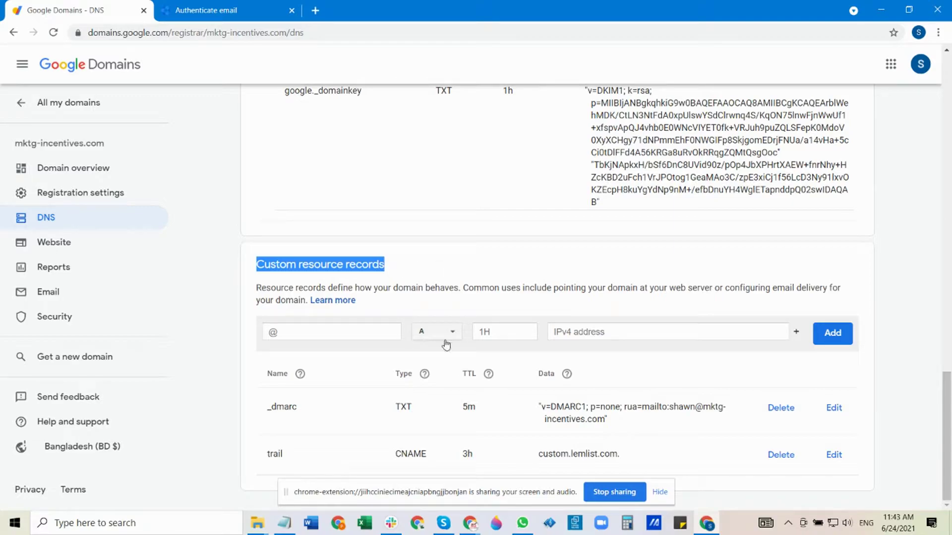
click(310, 332)
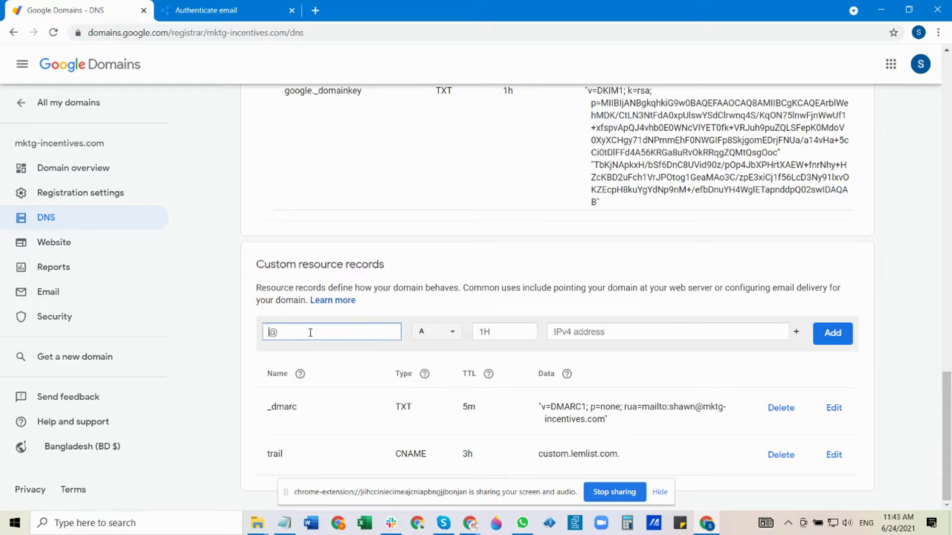
Open the _dmarc custom record for editing and review its name and record type, keeping TXT selected
click(834, 408)
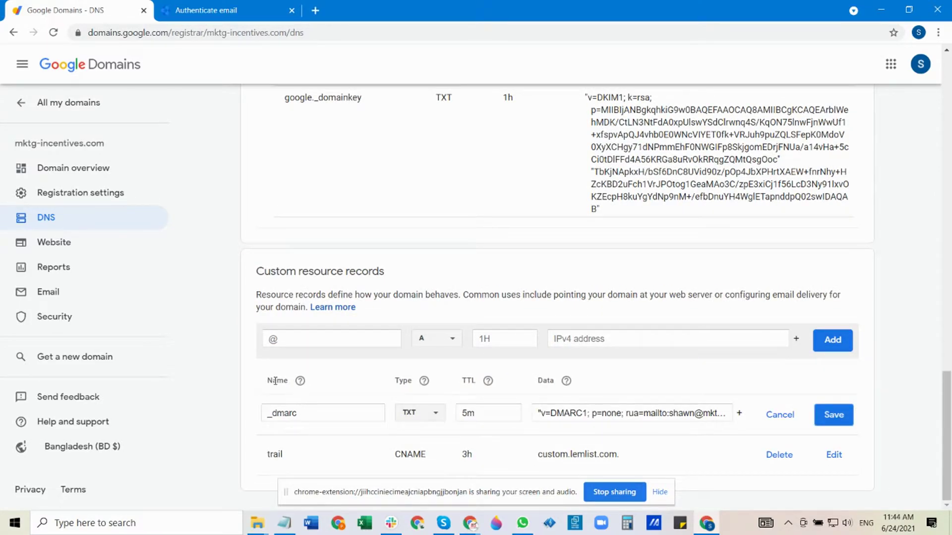
click(310, 414)
drag(309, 413, 267, 413)
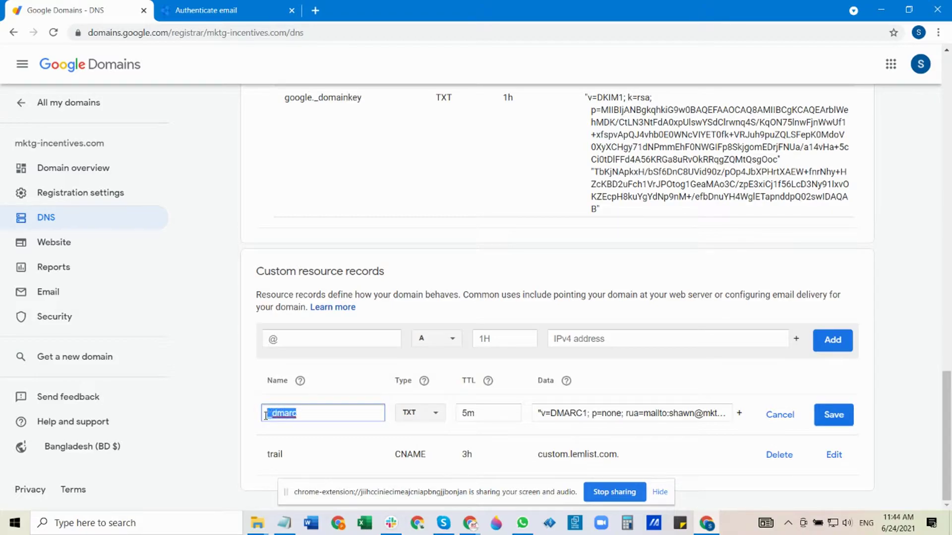
click(424, 420)
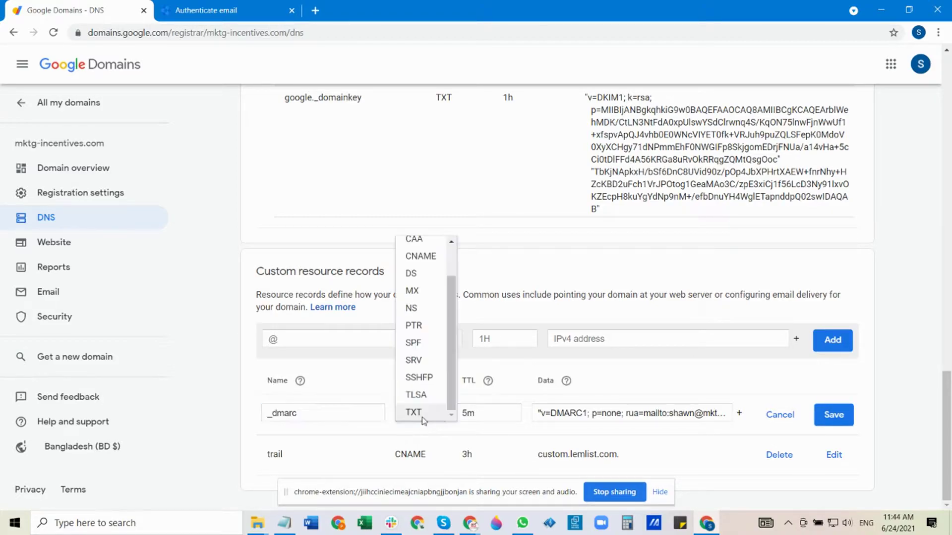
click(423, 417)
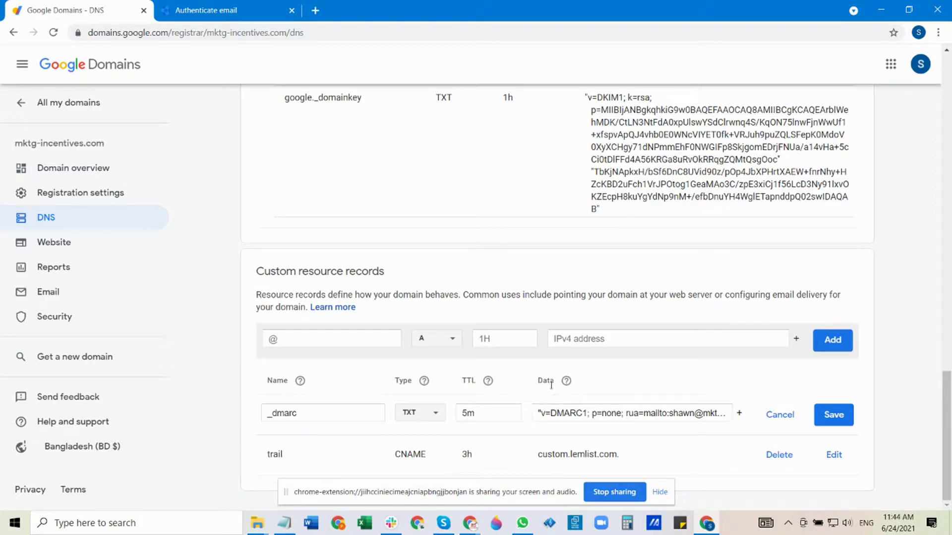
Switch to the DNS notes in Notepad and select the DMARC value from v=DMARC1; p=none through the rua mailto address
click(285, 525)
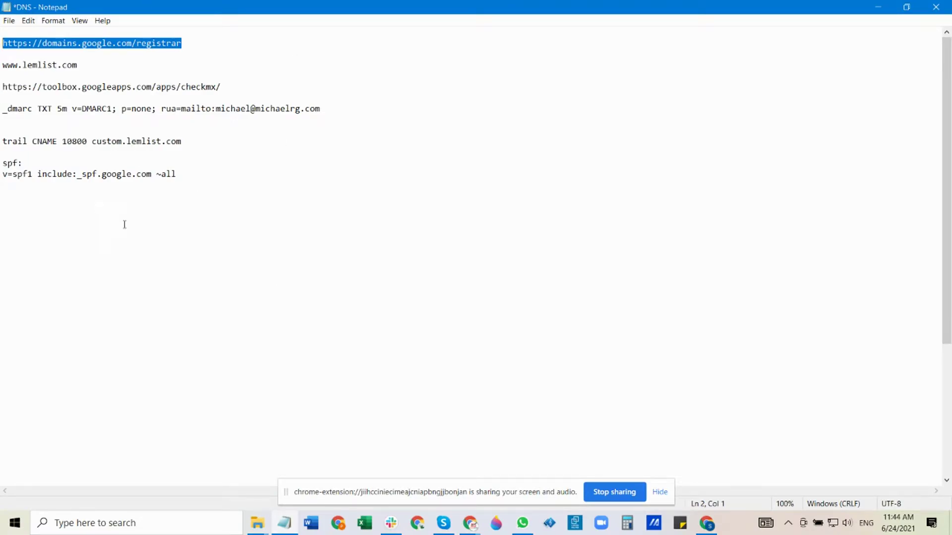
click(73, 110)
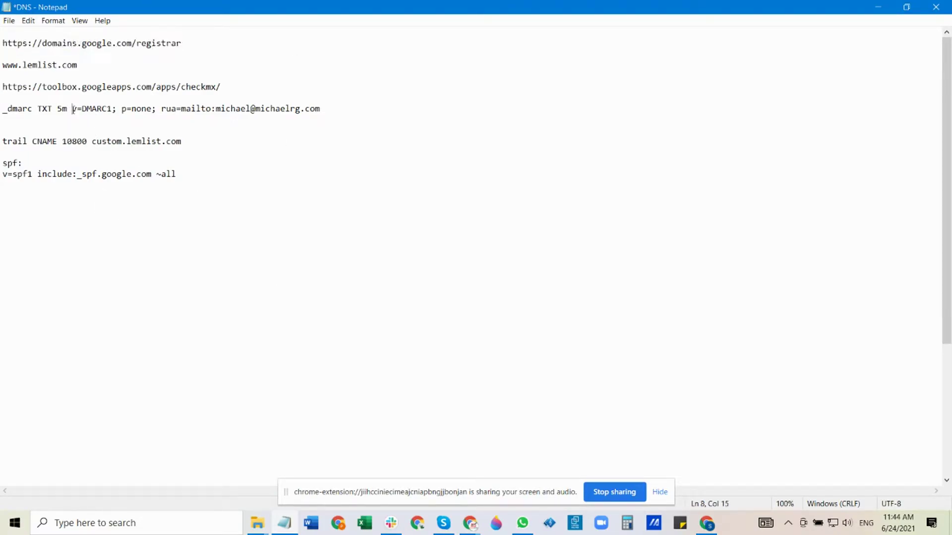
drag(4, 110, 322, 108)
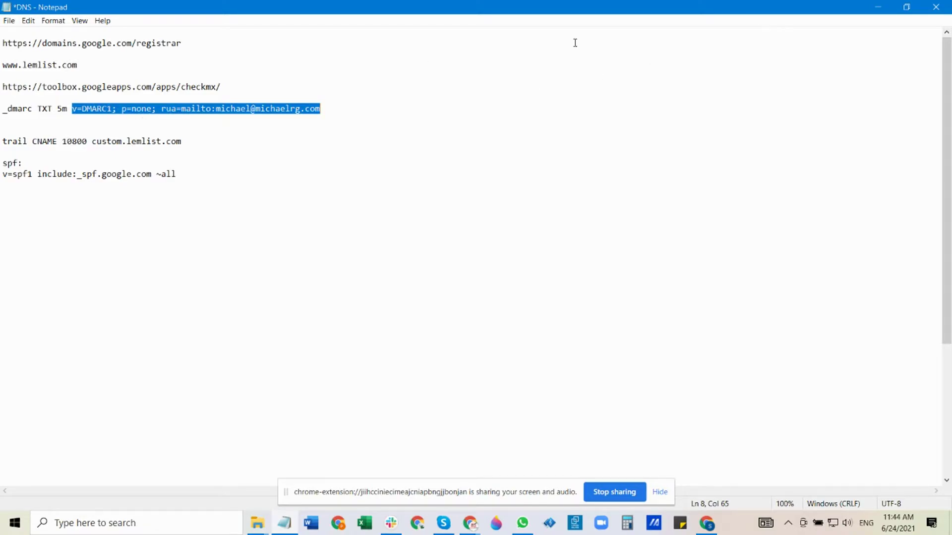
Compare the full data value of the _dmarc record in Google Domains with the DMARC line in the Notepad DNS notes
click(877, 7)
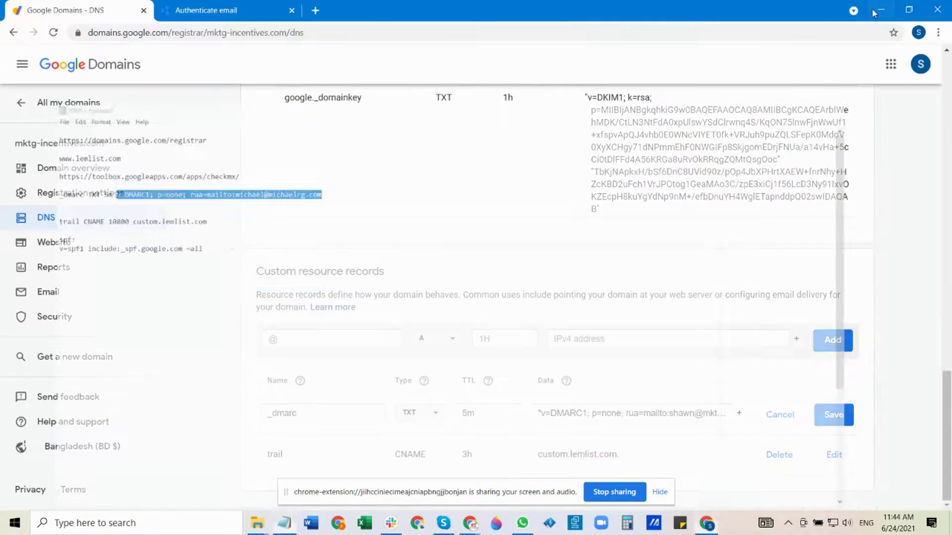
drag(540, 414, 739, 417)
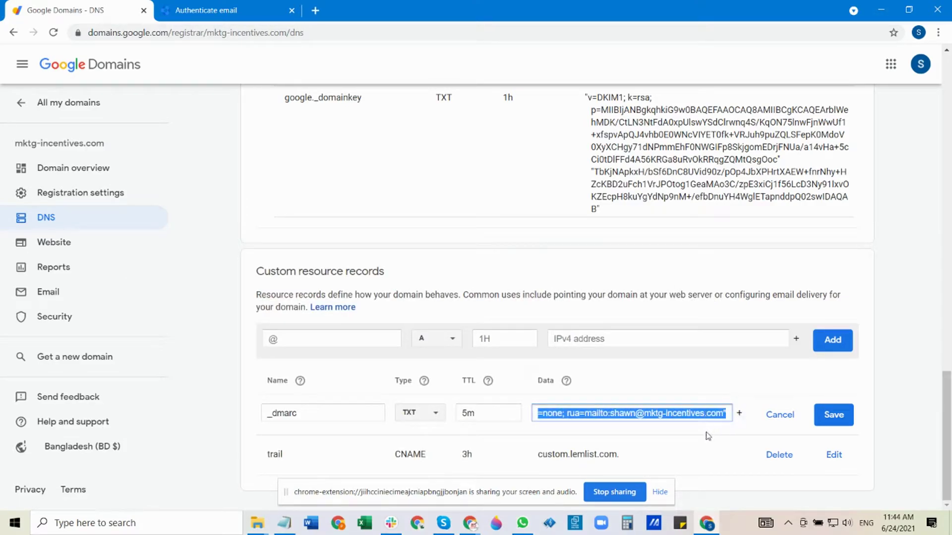
click(284, 523)
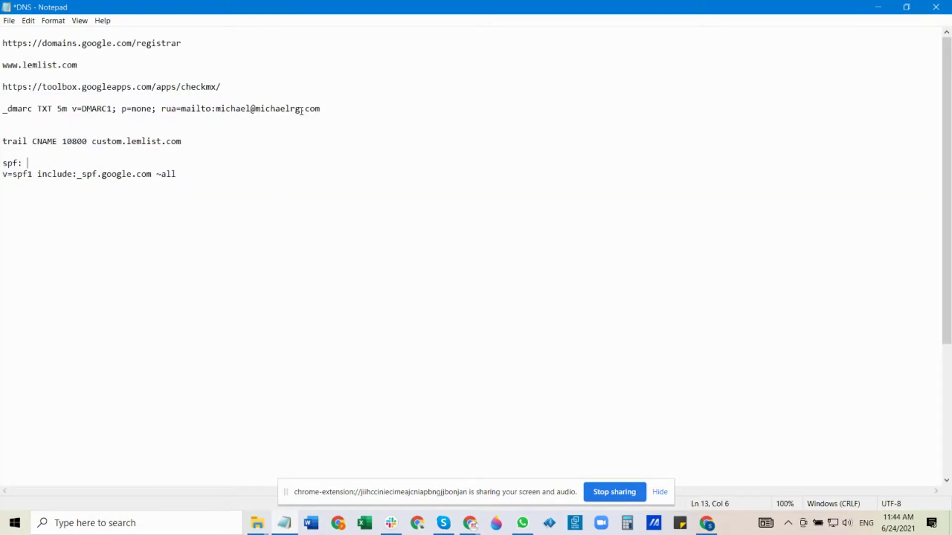
click(877, 7)
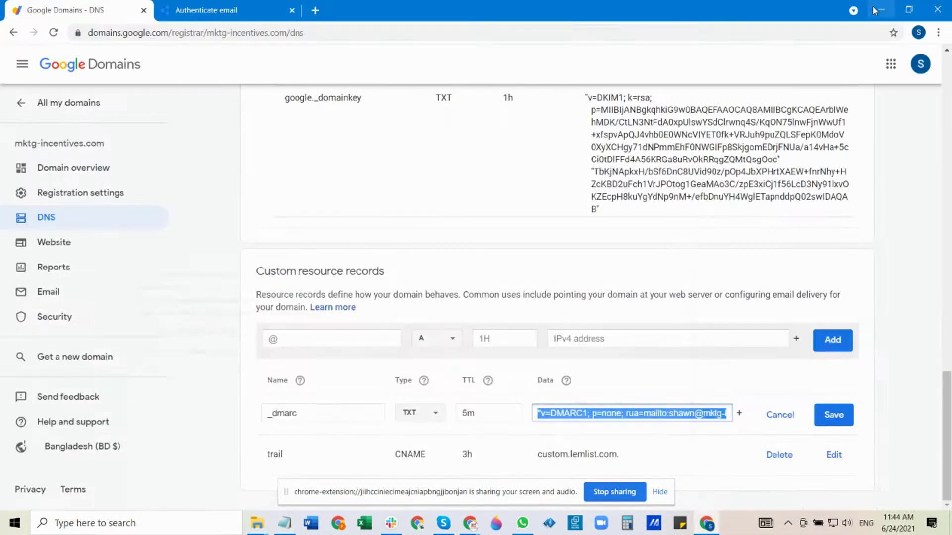
Check the signed-in Google account's email address against the mailto address in the _dmarc record's data
click(920, 64)
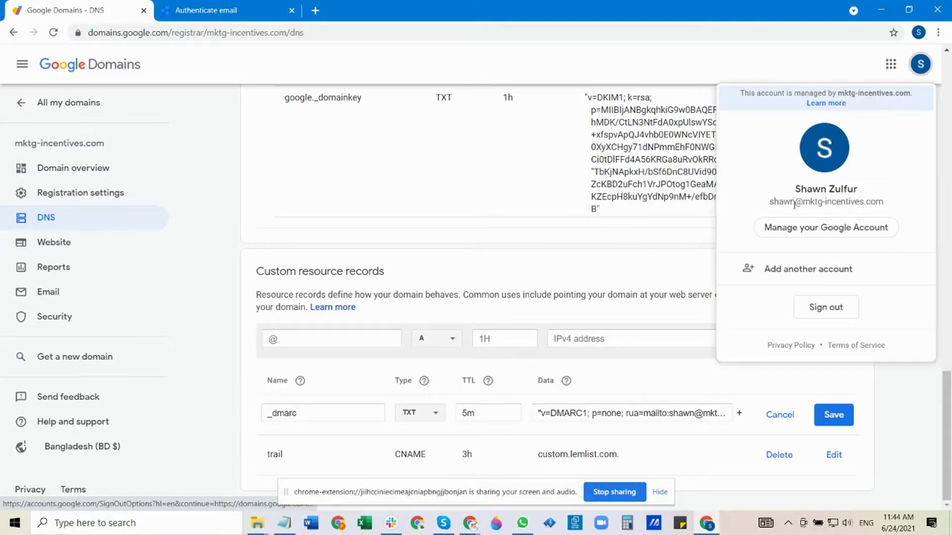
drag(771, 201, 890, 203)
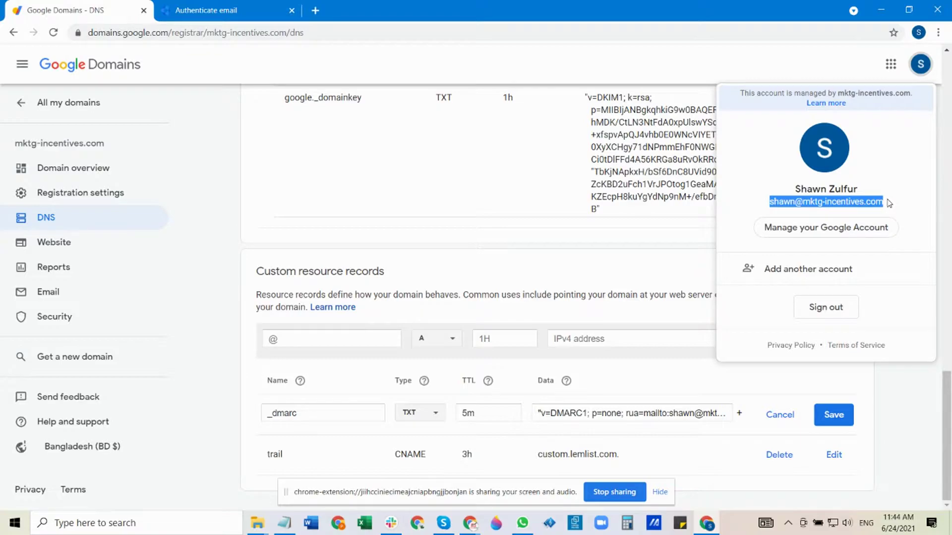
click(933, 418)
click(671, 413)
drag(670, 413, 737, 421)
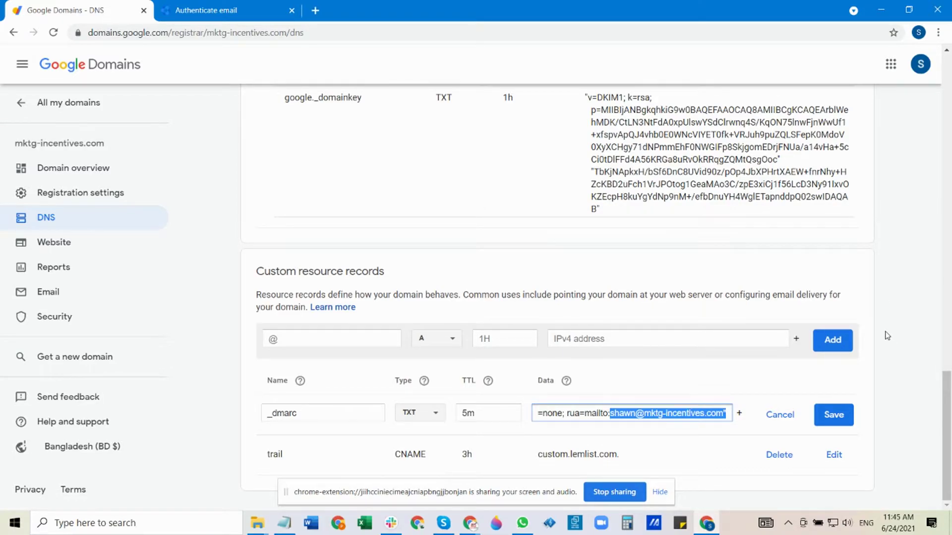
click(822, 372)
click(280, 409)
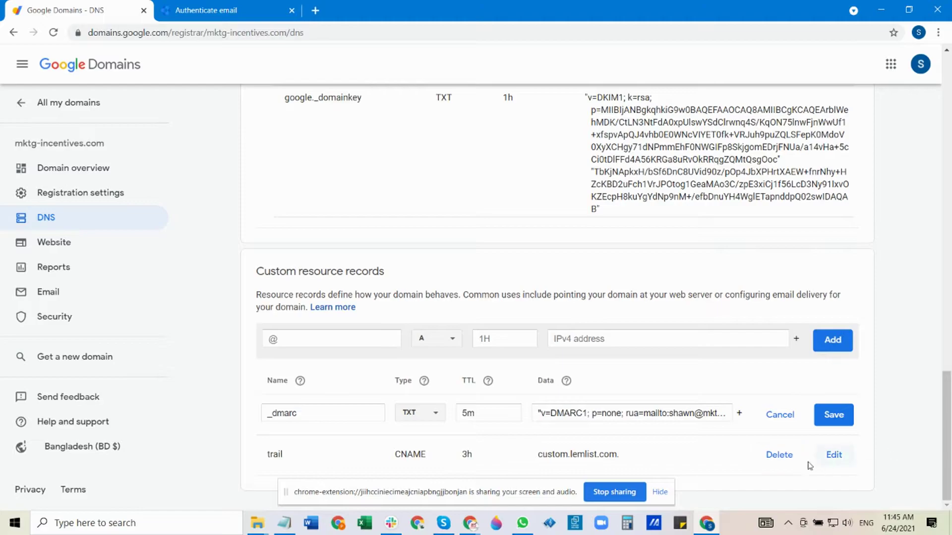
Open the trail custom record for editing and review its name and record type, keeping CNAME selected
click(830, 456)
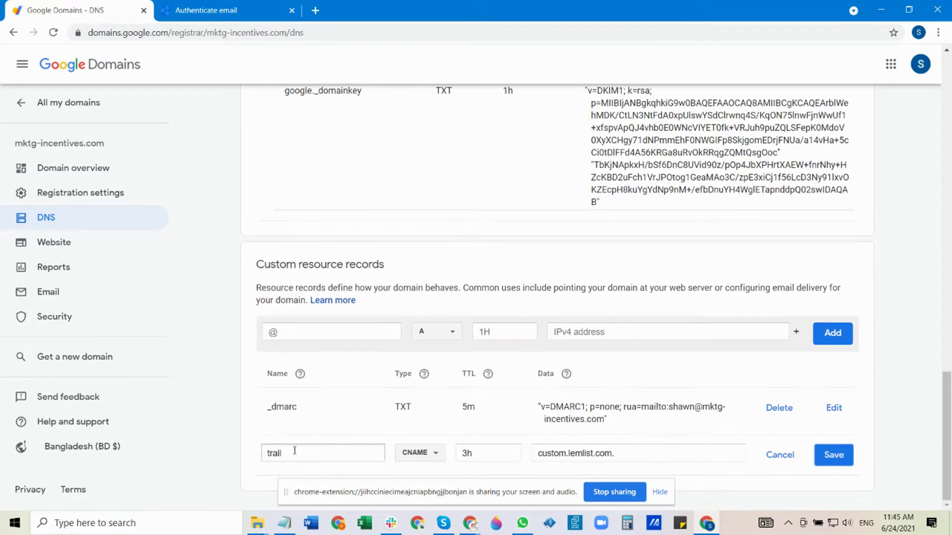
click(303, 328)
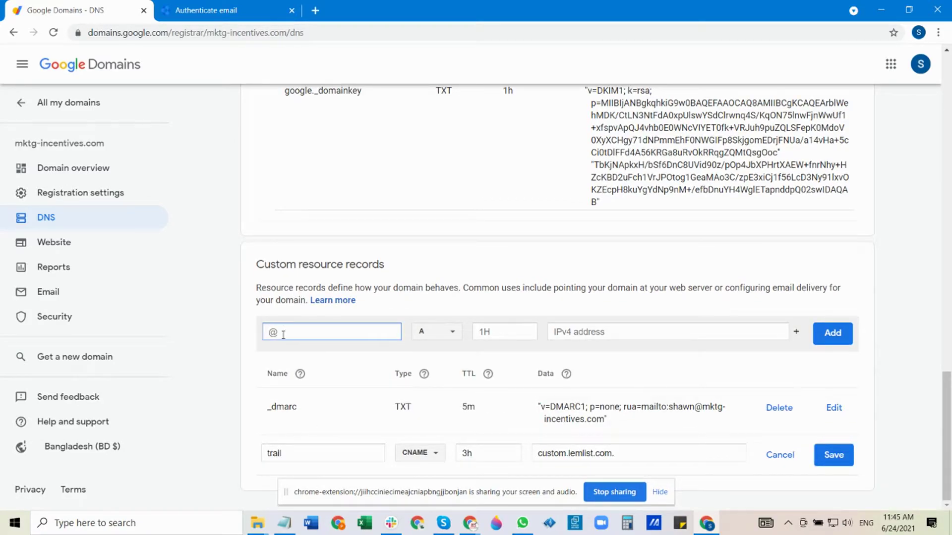
click(424, 455)
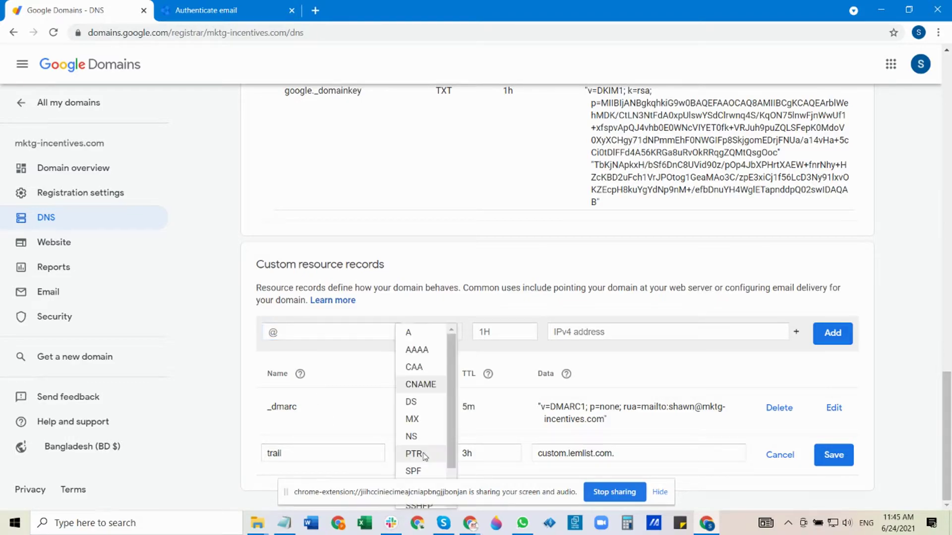
click(420, 386)
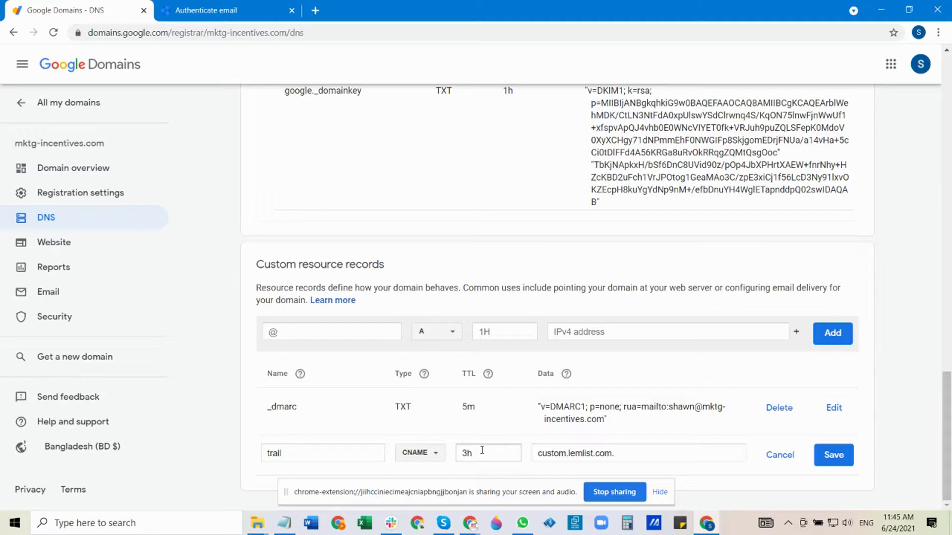
Try a TTL of 10800 in the new custom record row and clear the entry
click(491, 332)
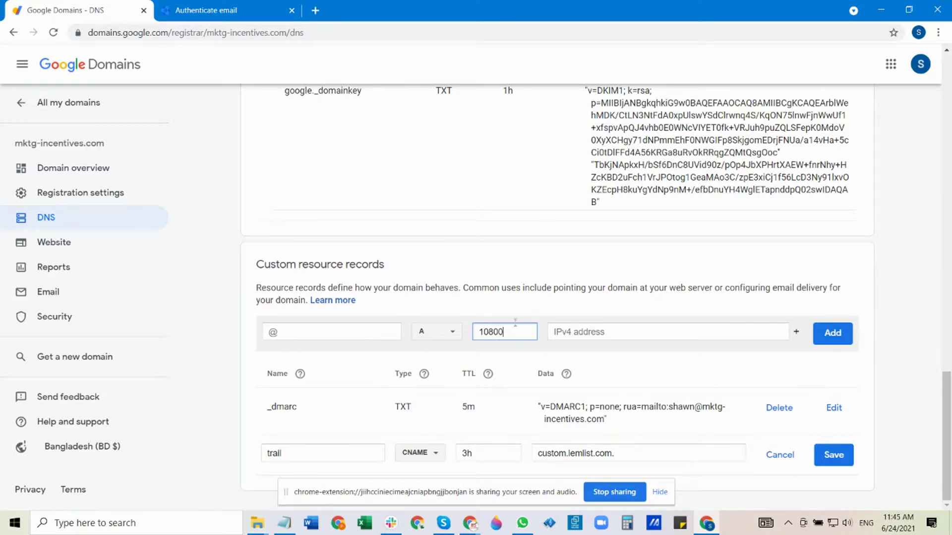
key(BackSpace)
key(BackSpace)
key(BackSpace)
key(BackSpace)
Compare the trail record's data, custom.lemlist.com, with the trail CNAME line in the Notepad DNS notes
drag(541, 456, 619, 453)
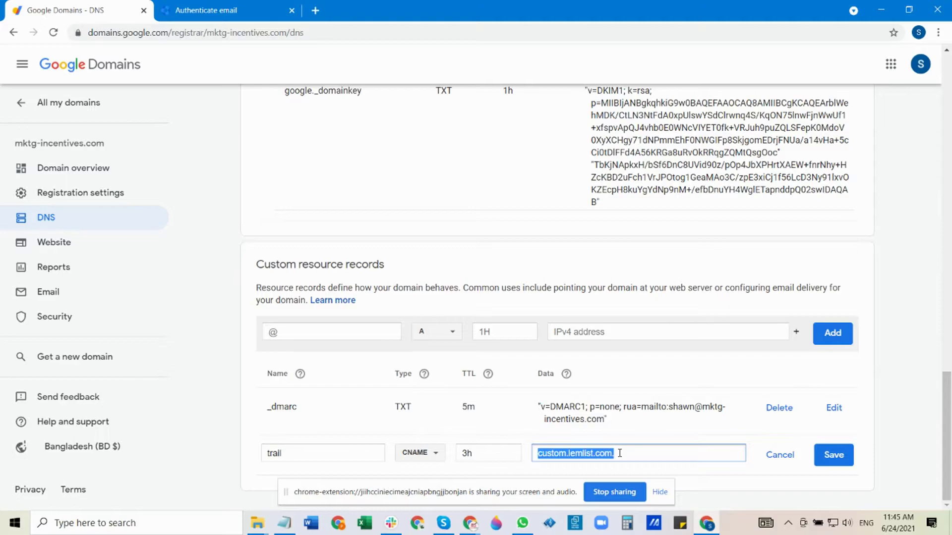
key(alt+Tab)
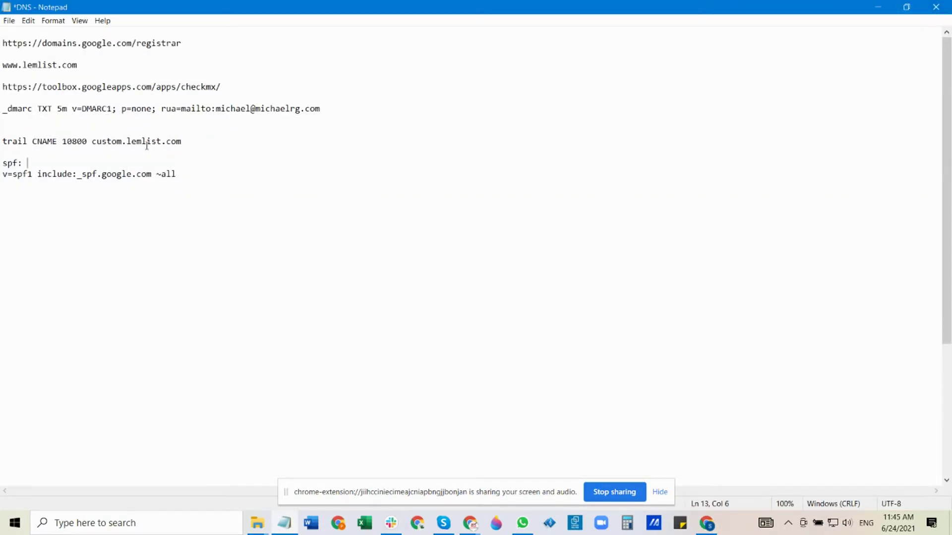
double_click(96, 140)
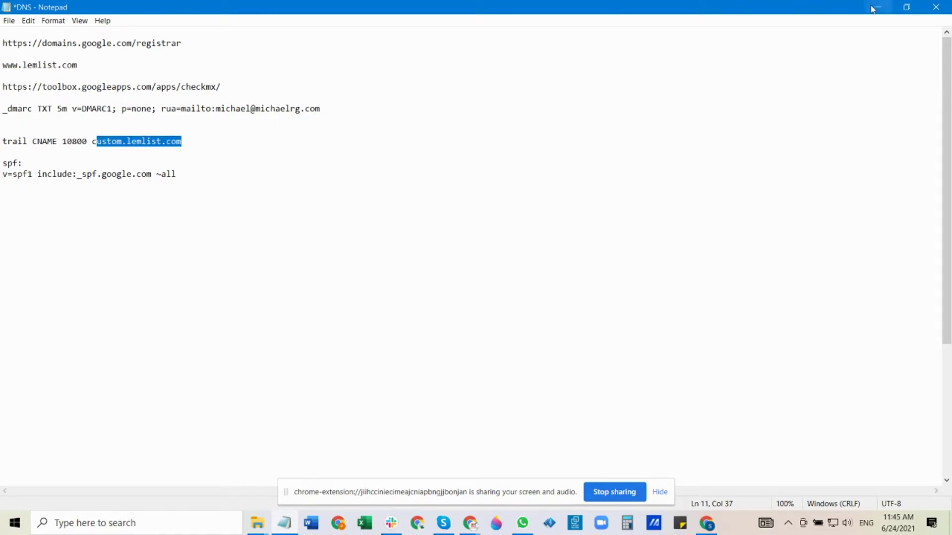
key(alt+Tab)
Reload the Google Domains DNS page for mktg-incentives.com without saving the open record edit
scroll(473, 144, up, 20)
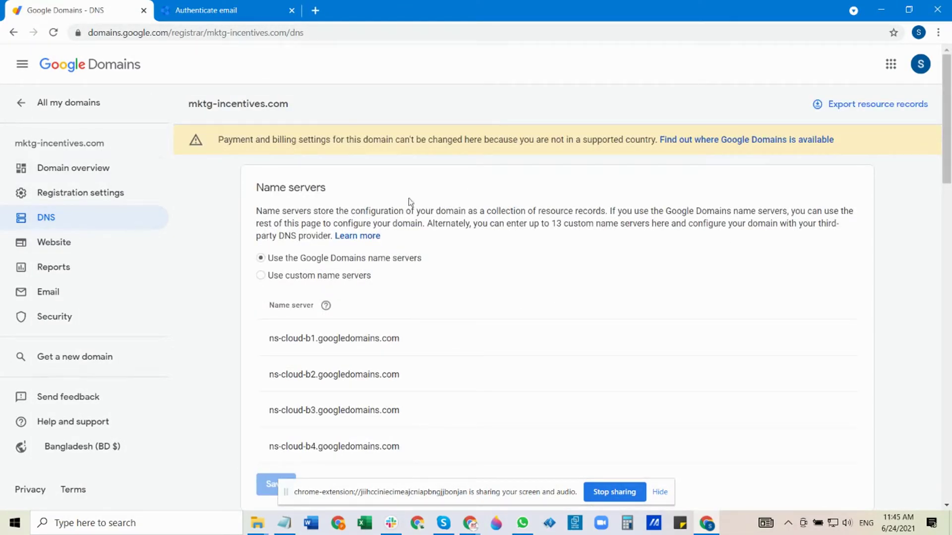
click(352, 27)
key(Return)
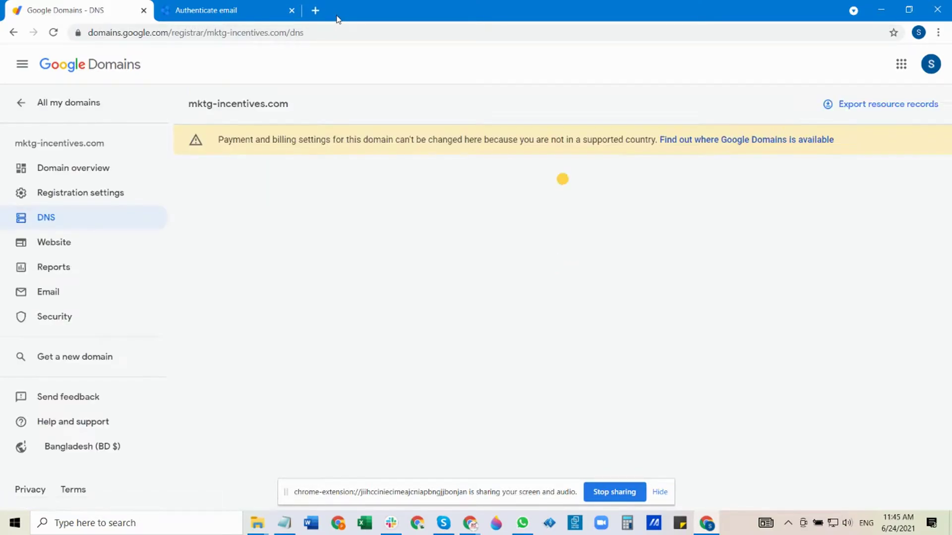
Open lemlist.com in a new browser tab and enter the lemlist app
click(322, 13)
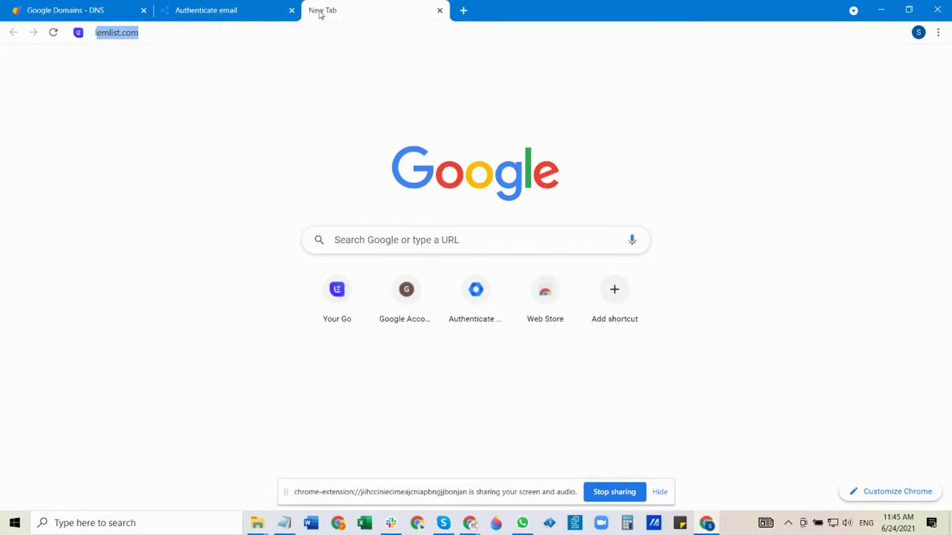
text(le)
key(Return)
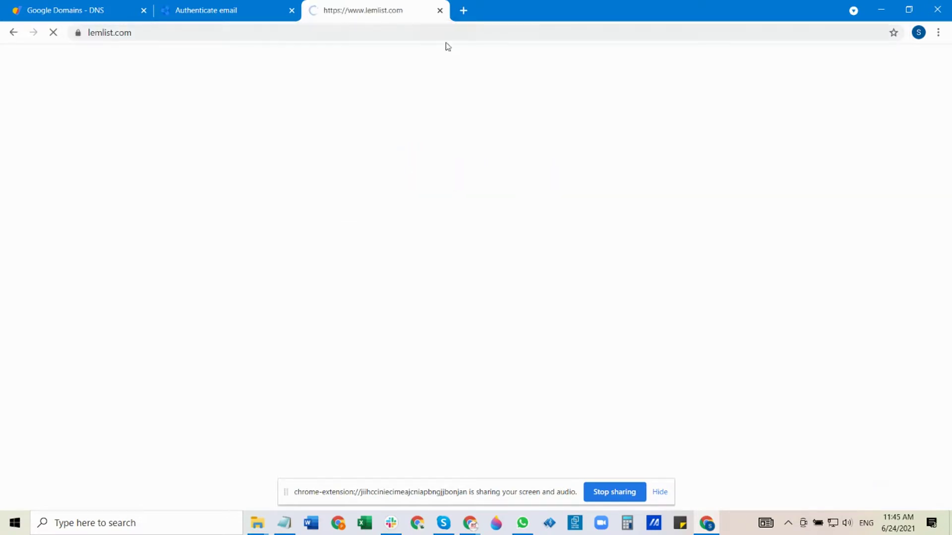
click(709, 109)
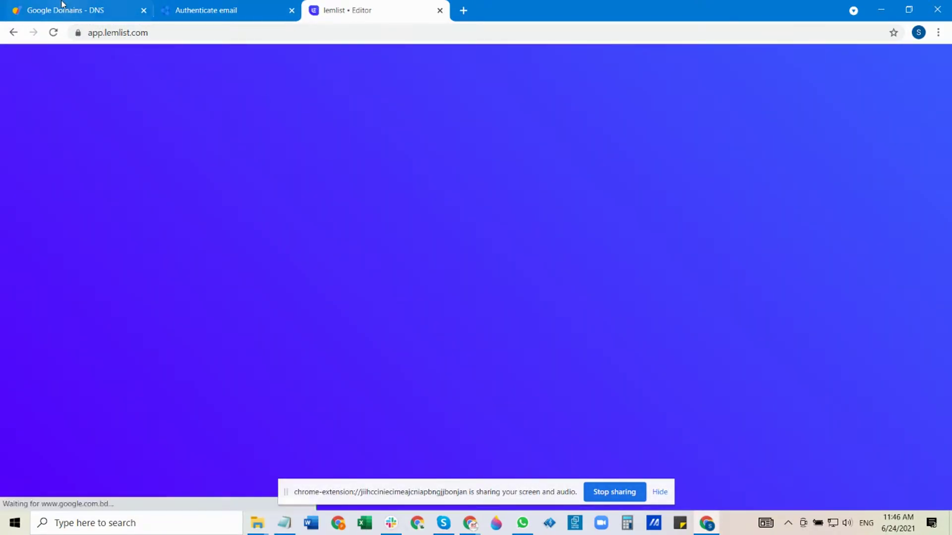
Look at the trail record in Google Domains, and find the Custom Tracking Domain section in lemlist's user settings
click(75, 10)
scroll(572, 325, down, 15)
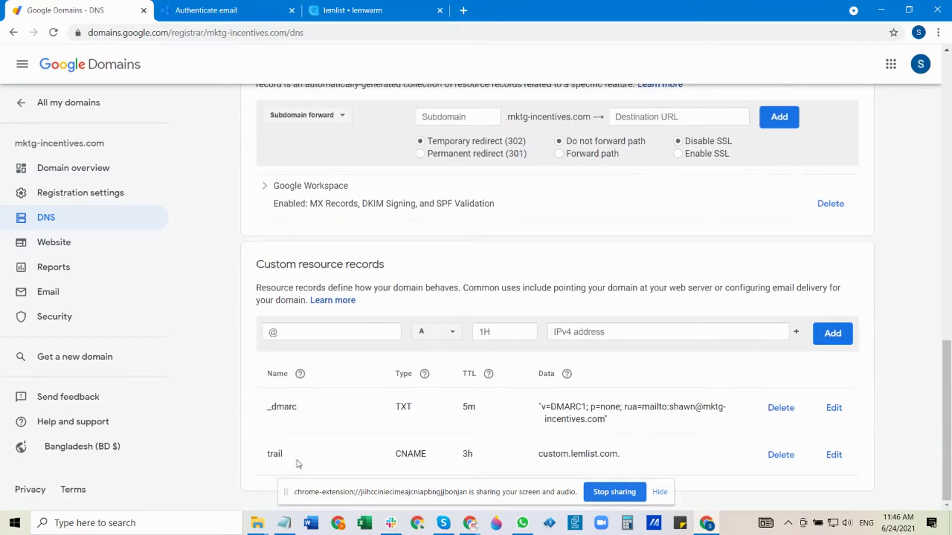
click(352, 10)
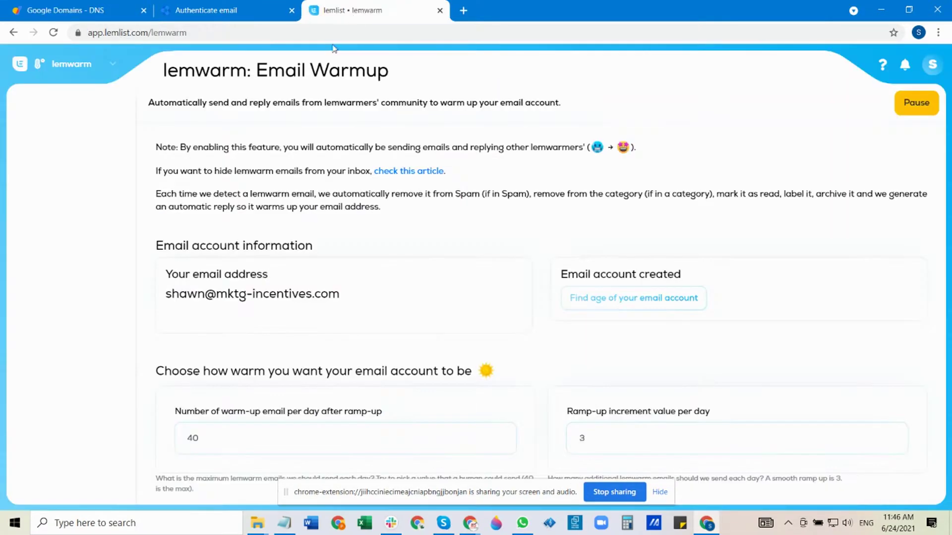
click(55, 90)
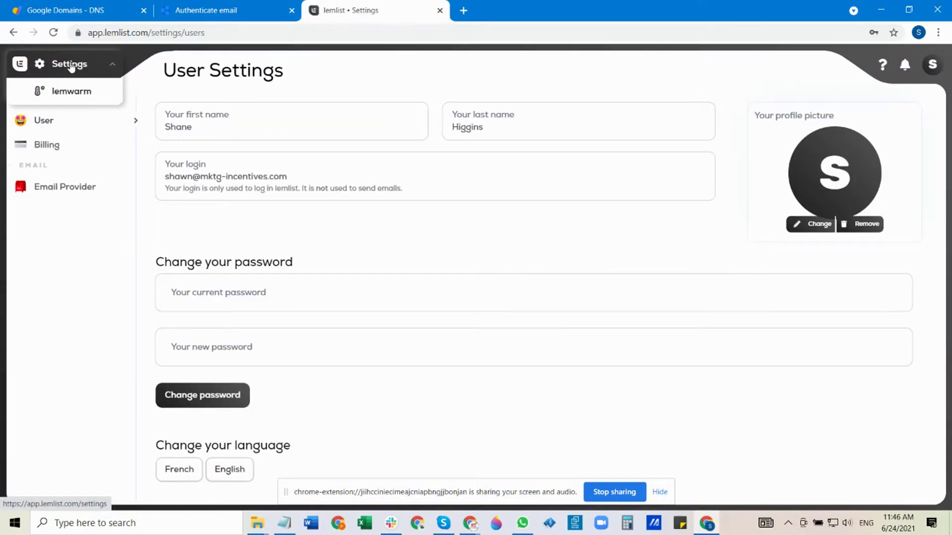
scroll(374, 200, down, 10)
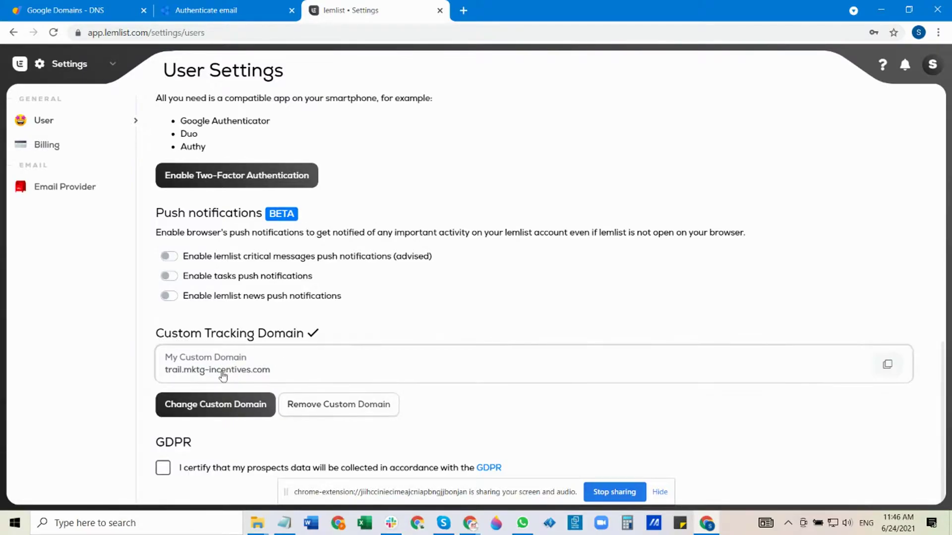
Highlight the domain part of the login email in User Settings and return to the Custom Tracking Domain section
scroll(357, 313, up, 10)
drag(200, 177, 288, 177)
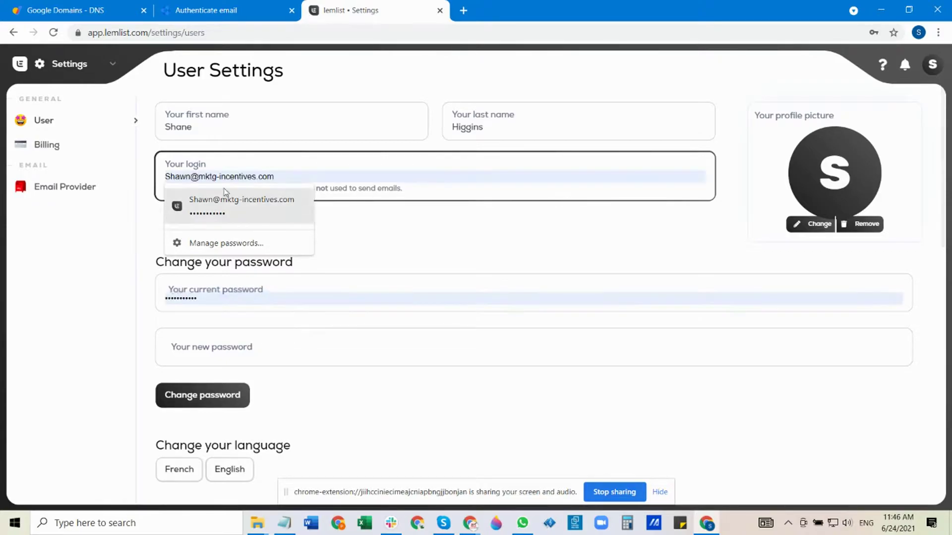
drag(201, 176, 286, 177)
click(446, 248)
scroll(451, 251, down, 10)
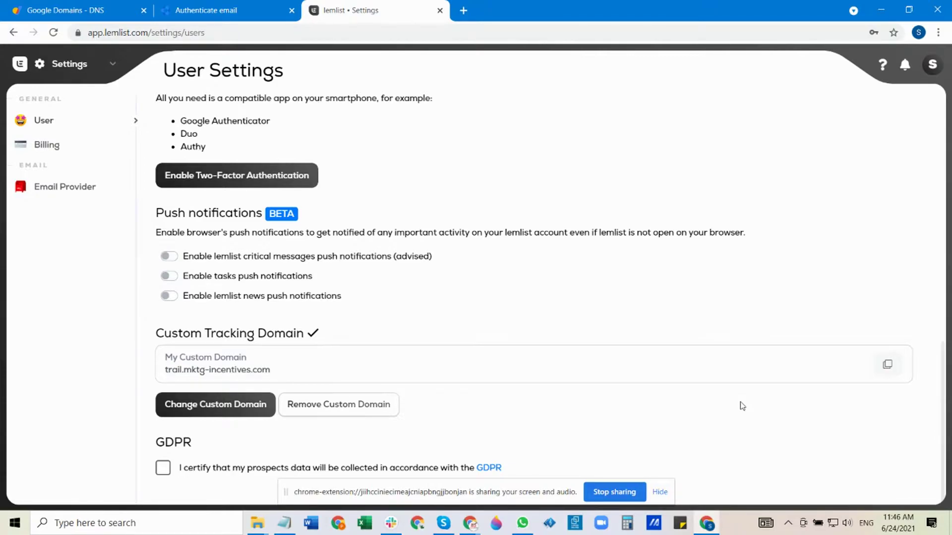
Show lemlist's help and support options, and check the custom DNS records in Google Domains against lemlist's tracking domain
click(882, 64)
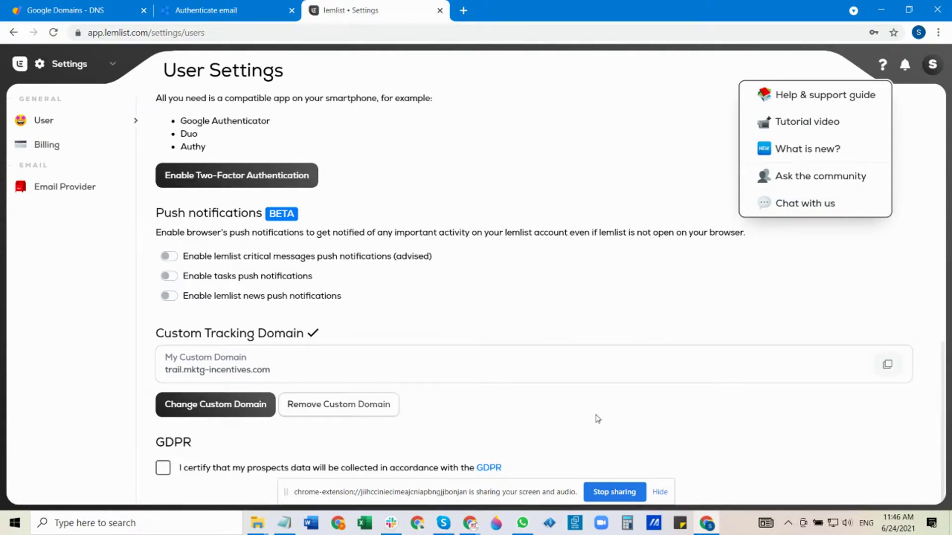
key(ctrl+1)
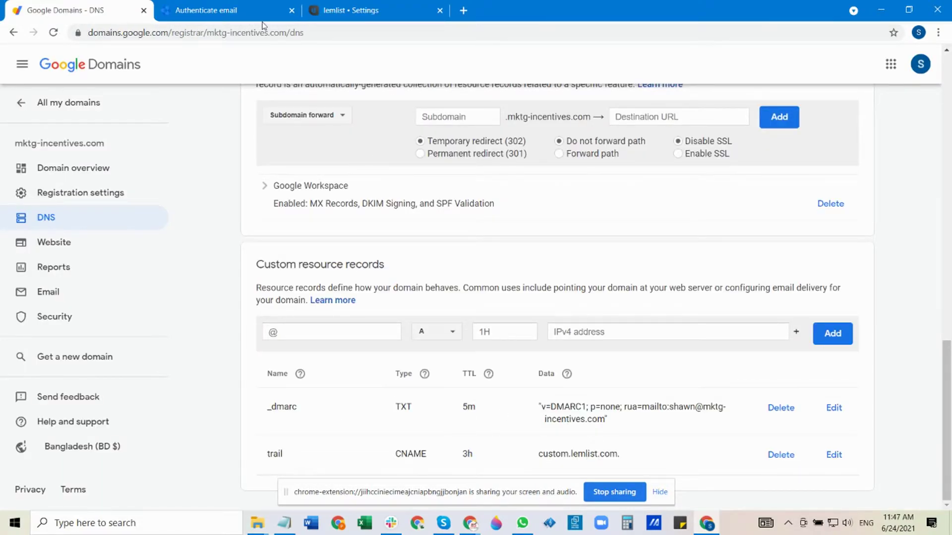
key(ctrl+3)
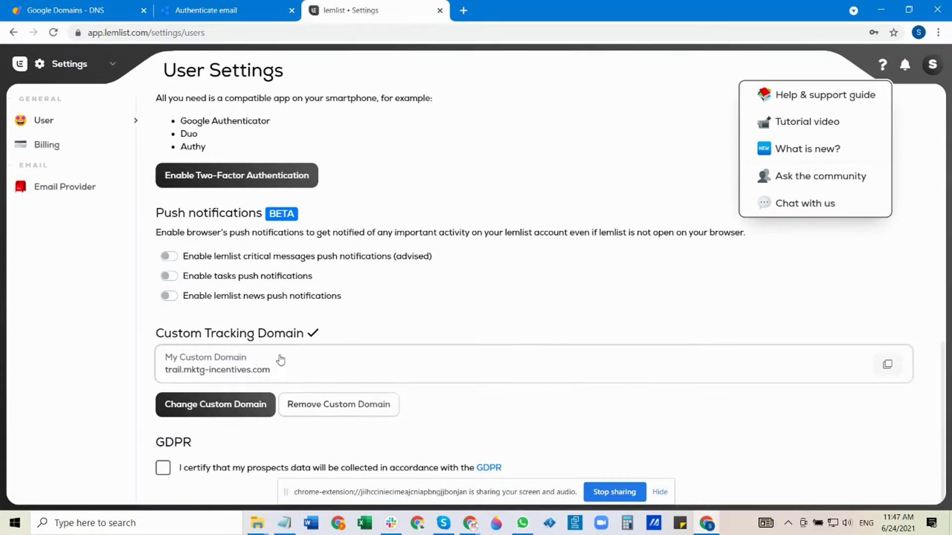
Open the lemwarm Email Warmup page and review its daily warm-up email limit and ramp-up increment settings
scroll(346, 313, up, 7)
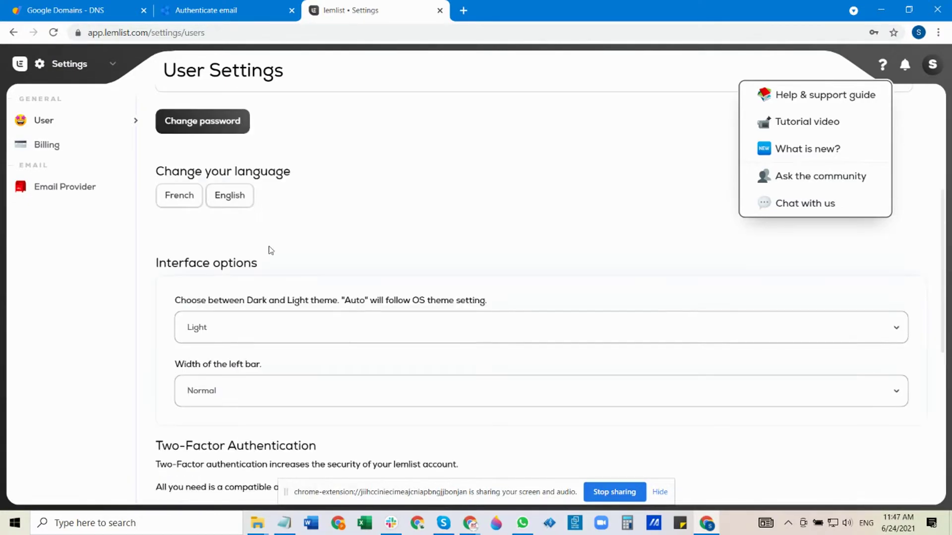
click(88, 70)
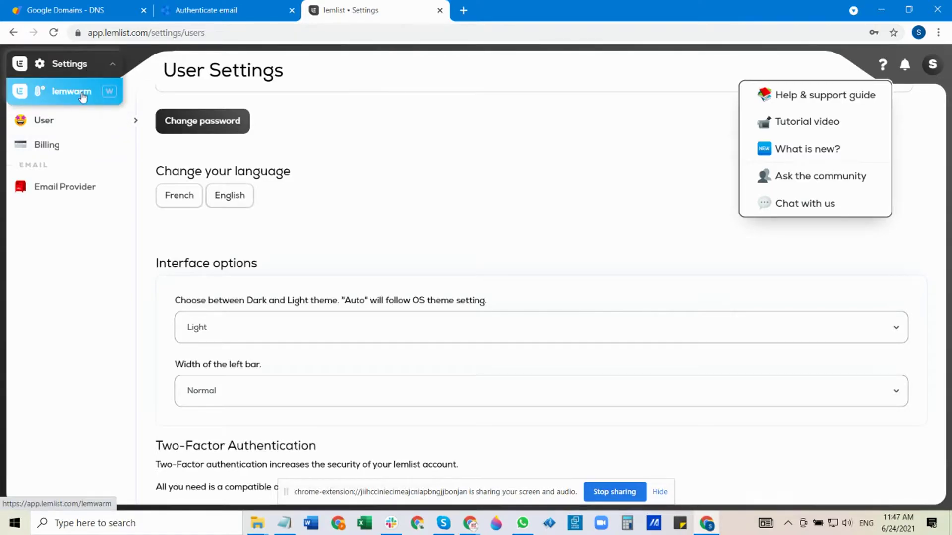
click(82, 94)
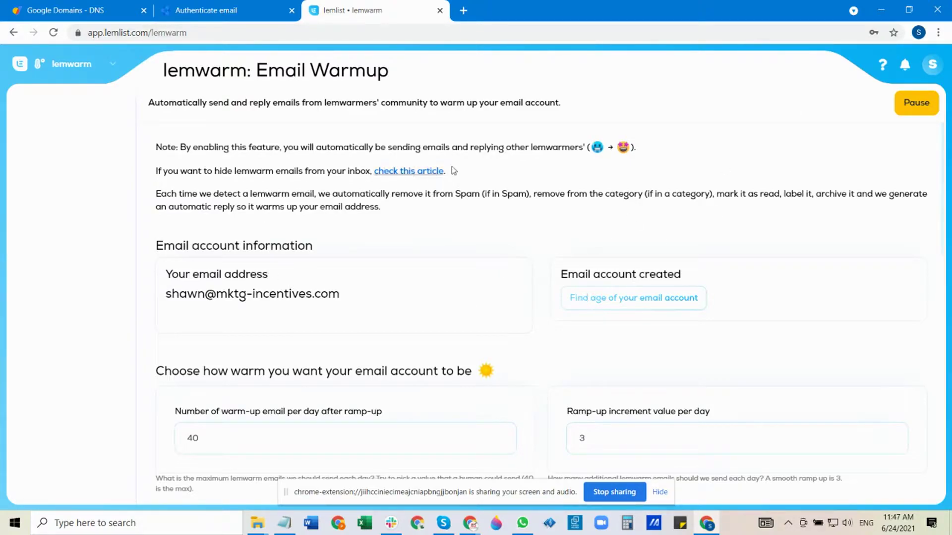
scroll(699, 174, down, 2)
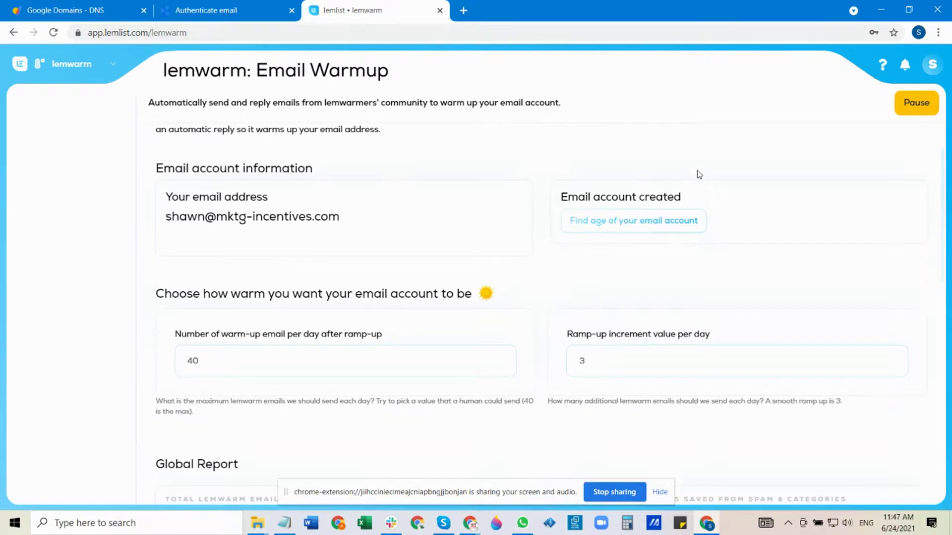
scroll(699, 175, down, 2)
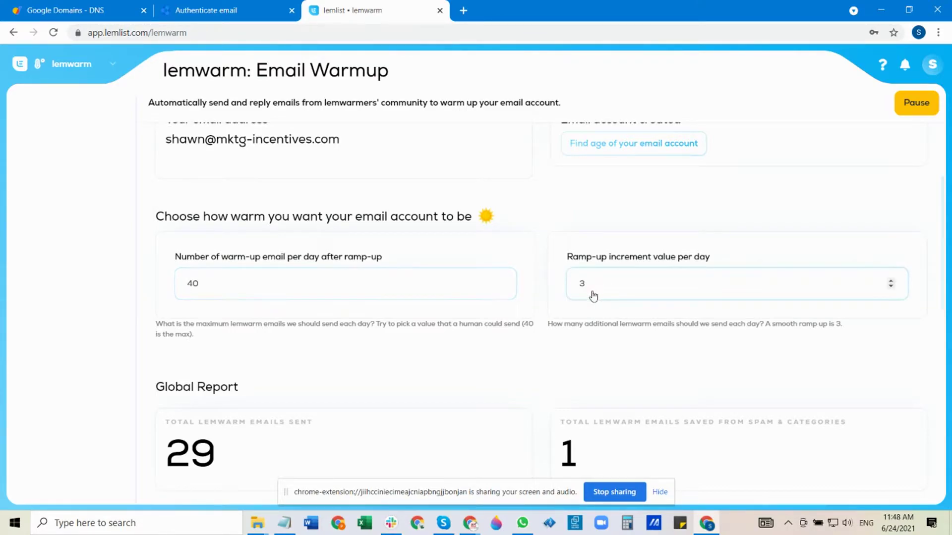
Compare lemwarm's daily warm-up limit and ramp-up increment with the charts in the detailed report
scroll(582, 263, down, 2)
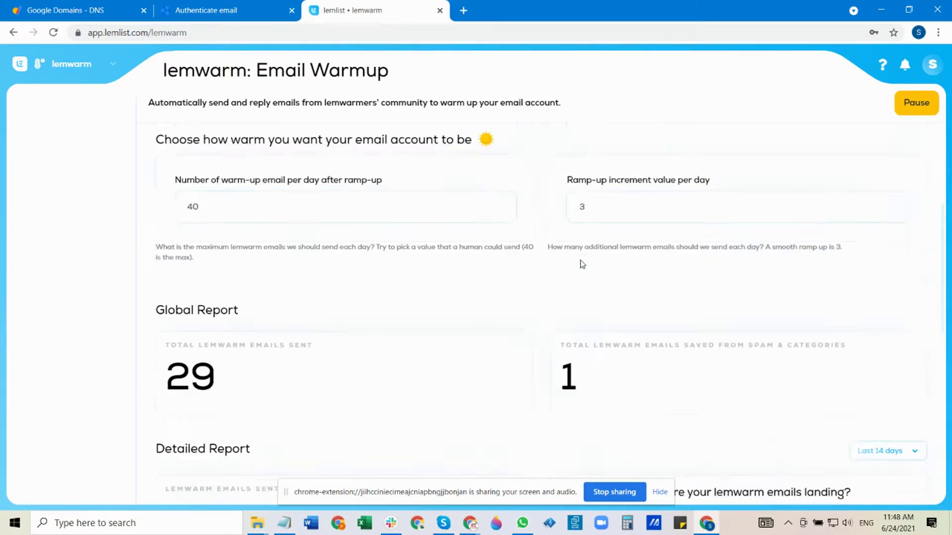
scroll(585, 270, up, 2)
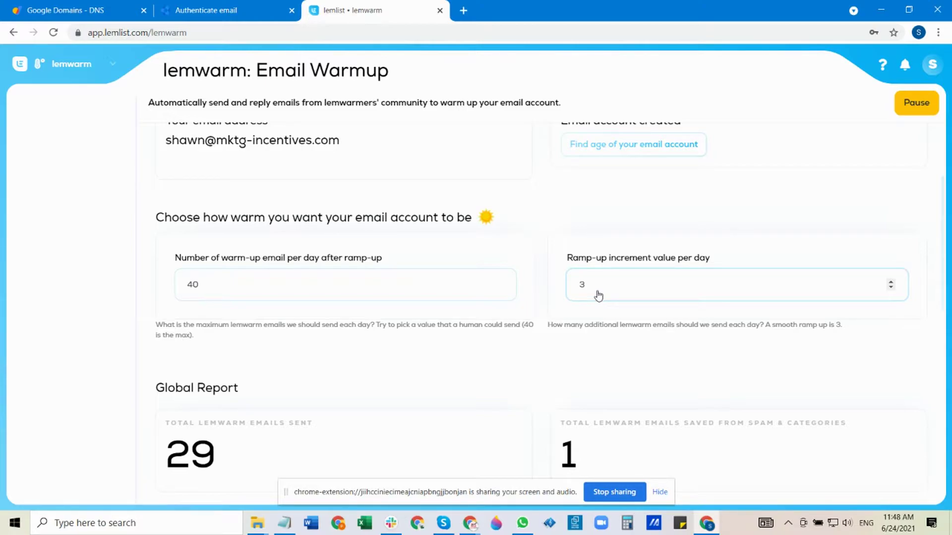
scroll(593, 291, down, 8)
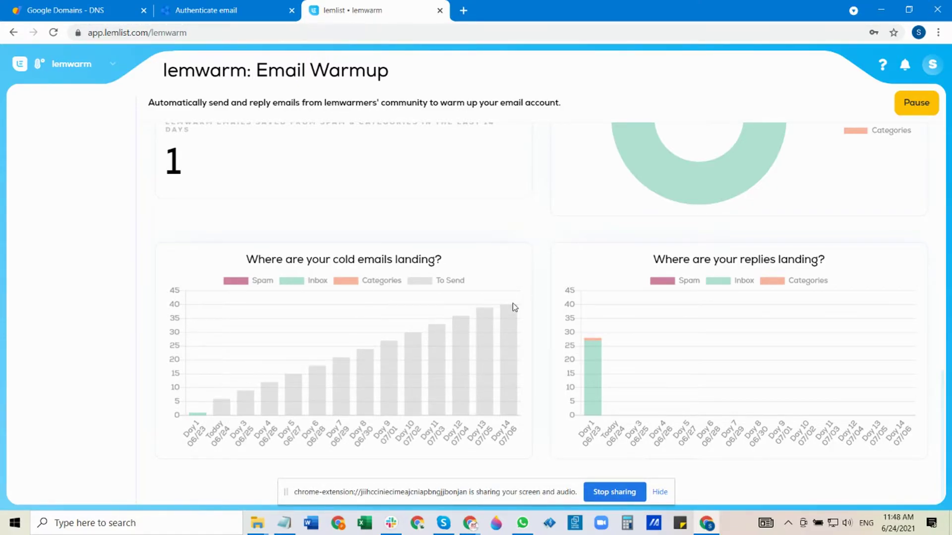
scroll(534, 296, up, 8)
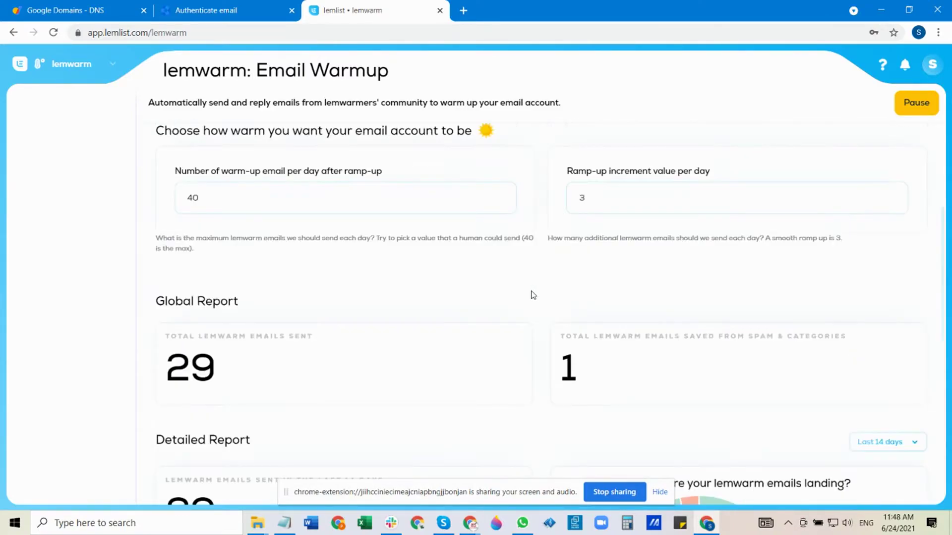
scroll(534, 295, up, 2)
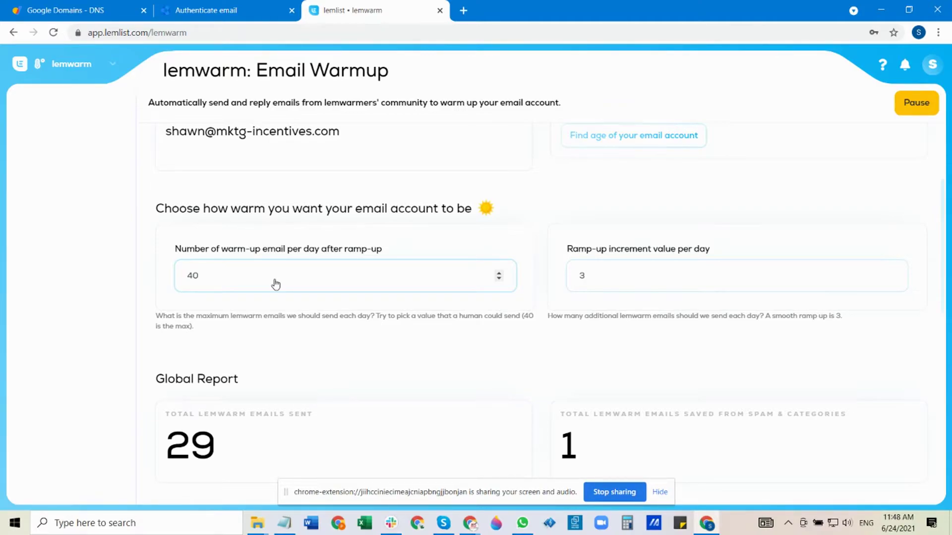
scroll(278, 286, down, 10)
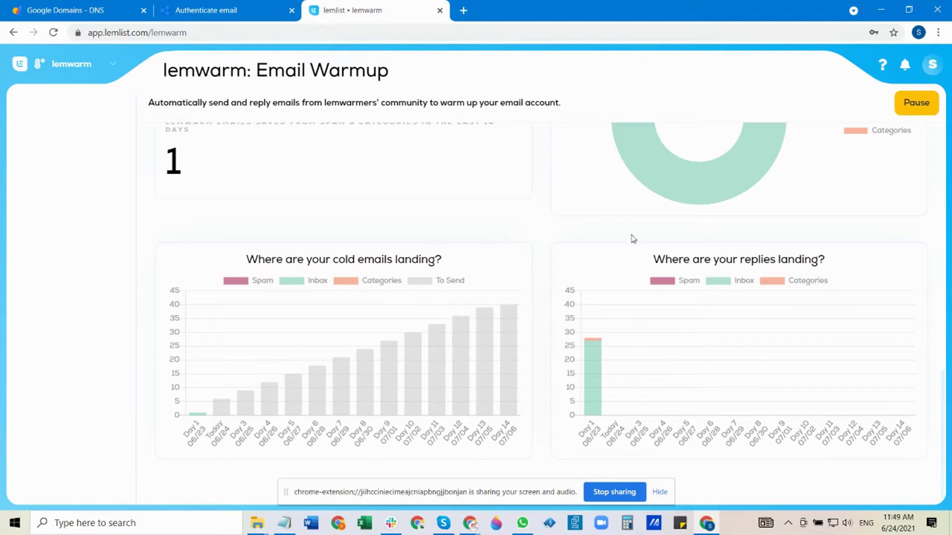
scroll(672, 349, up, 15)
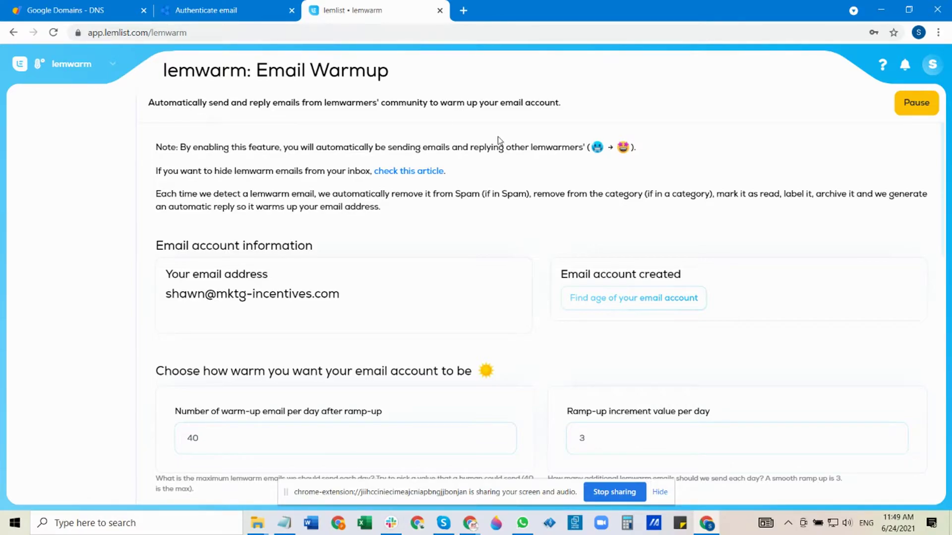
Open the billing plans in lemlist's settings and compare the features and prices of the warm, Email outreach and Sales engagement plans
mouse_move(60, 71)
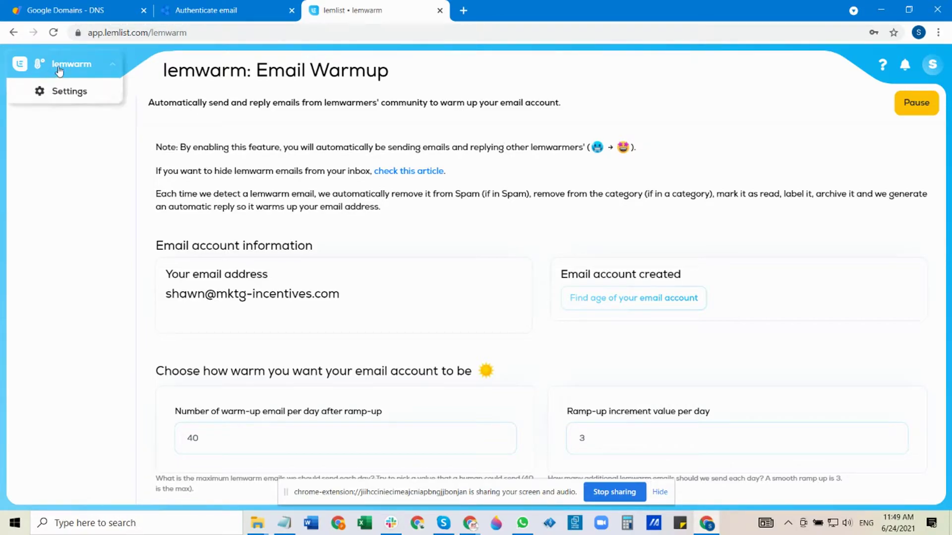
click(73, 94)
click(70, 144)
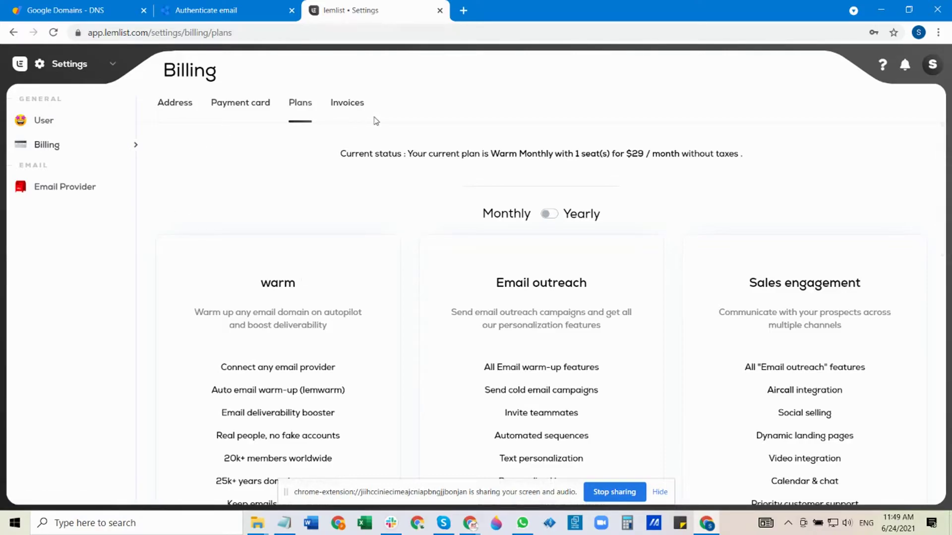
scroll(641, 234, down, 2)
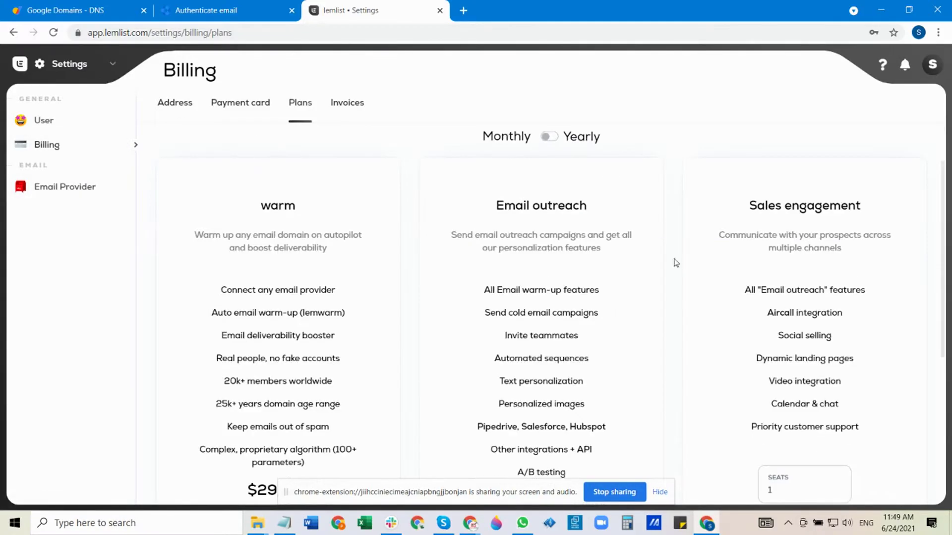
scroll(537, 392, down, 4)
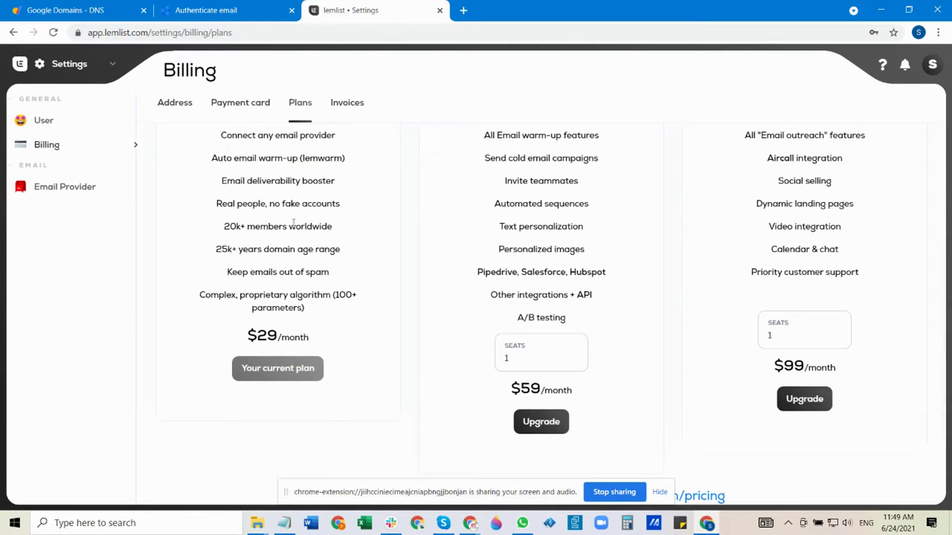
scroll(322, 270, up, 2)
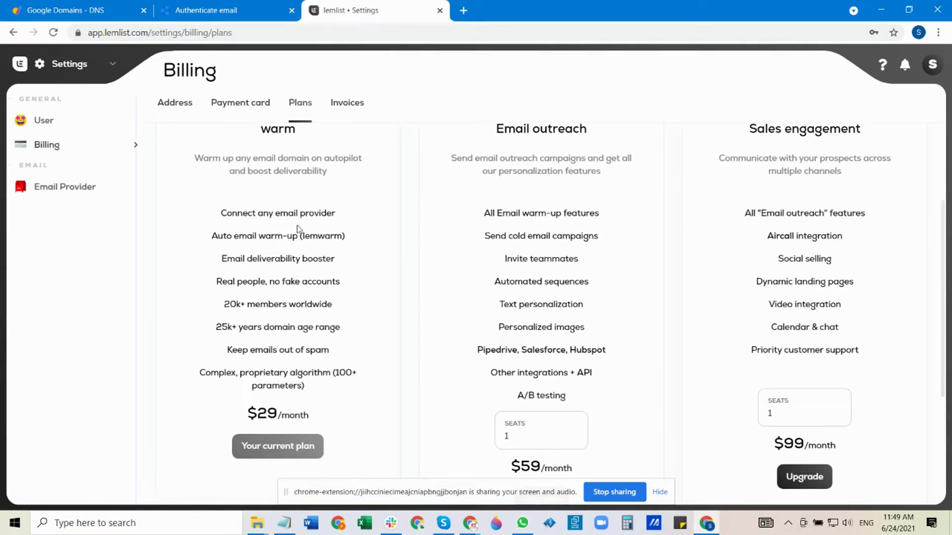
scroll(441, 279, up, 2)
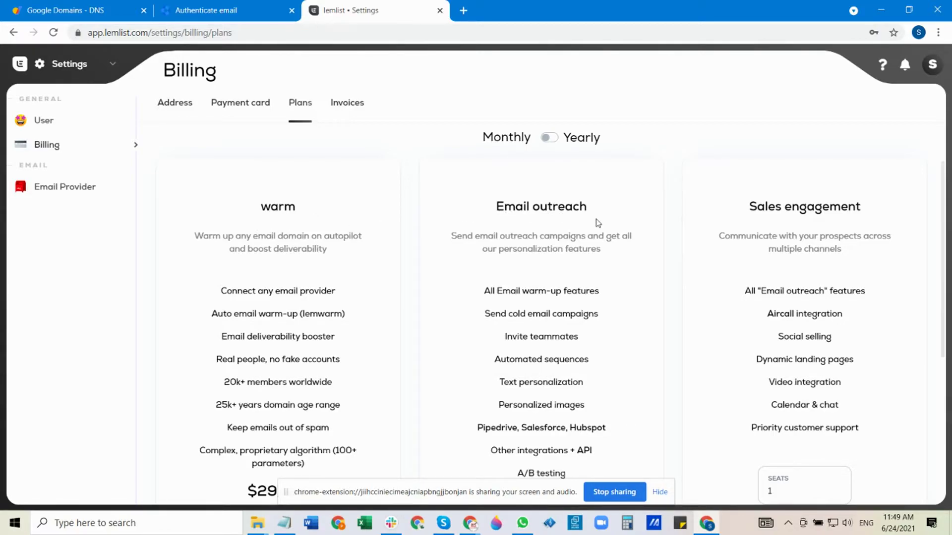
scroll(597, 223, down, 2)
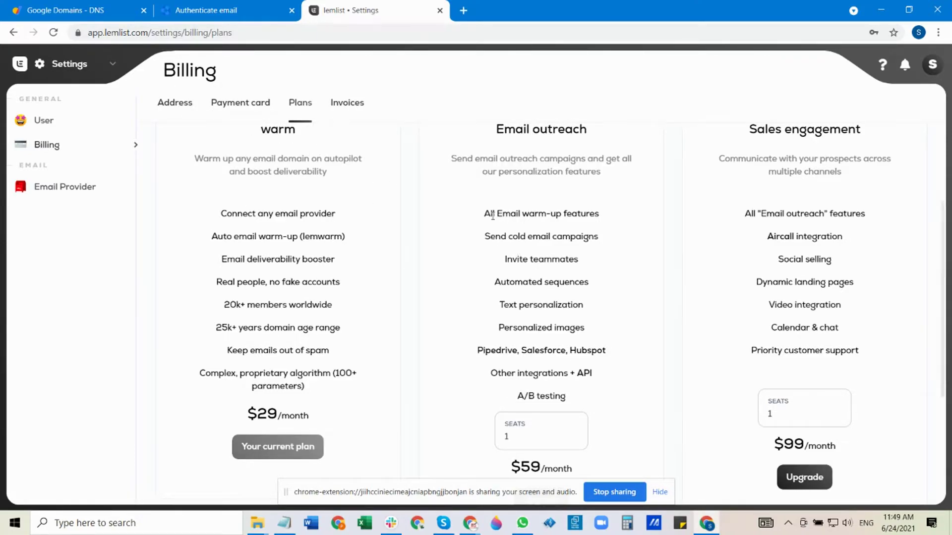
scroll(571, 264, up, 3)
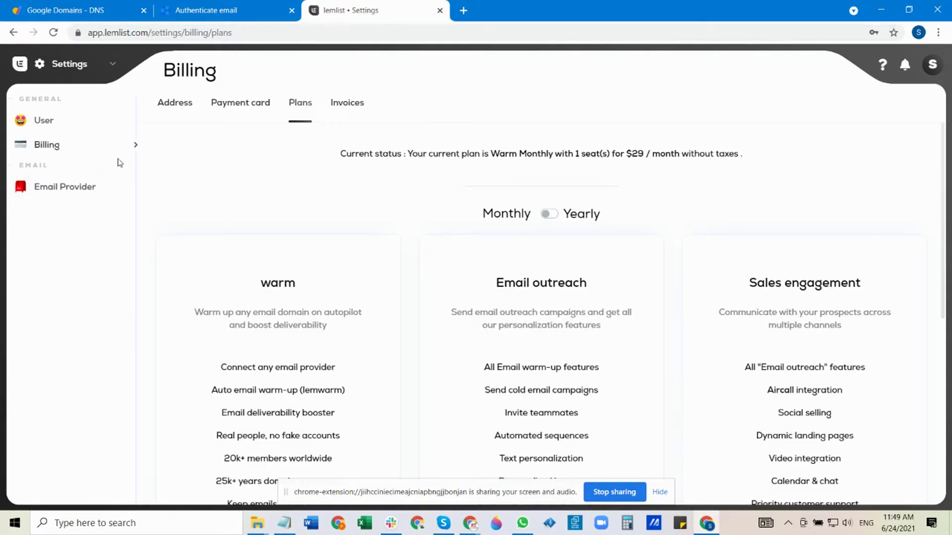
click(72, 73)
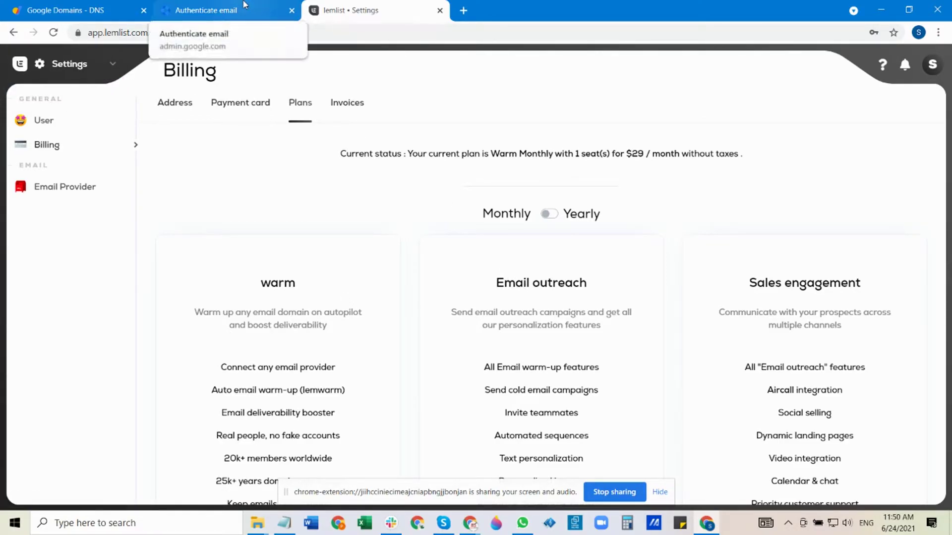
Copy the Check MX address from the DNS notes in Notepad and open toolbox.googleapps.com/apps/checkmx/ in a new browser tab
click(252, 7)
click(464, 11)
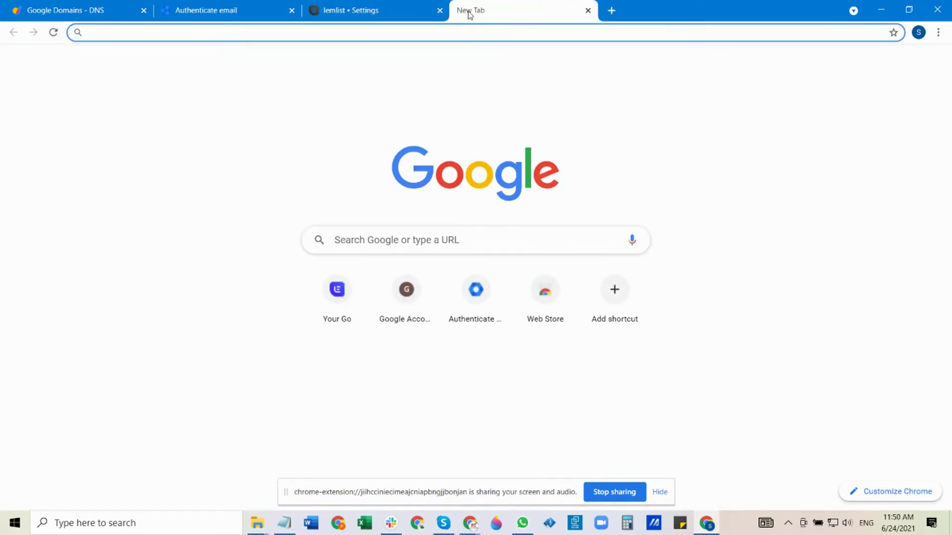
click(284, 523)
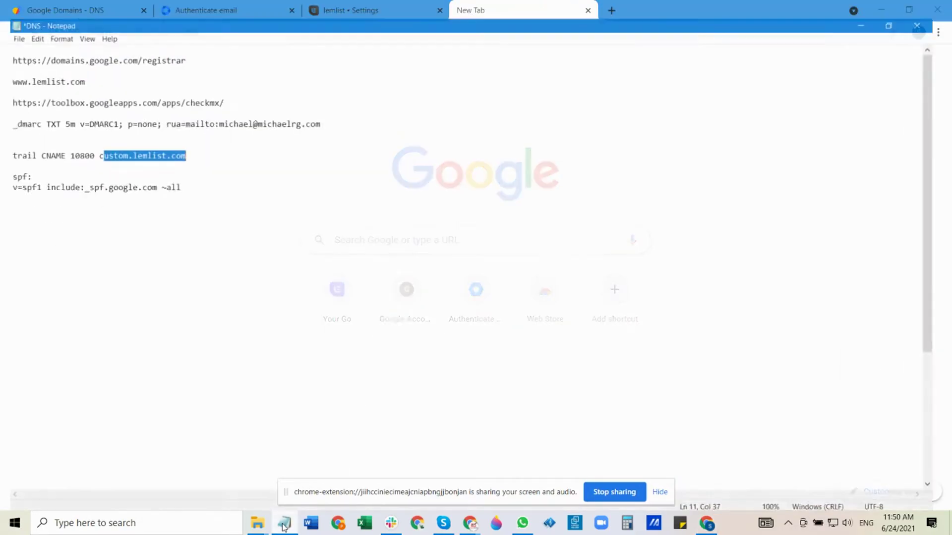
drag(233, 85, 1, 90)
key(ctrl+c)
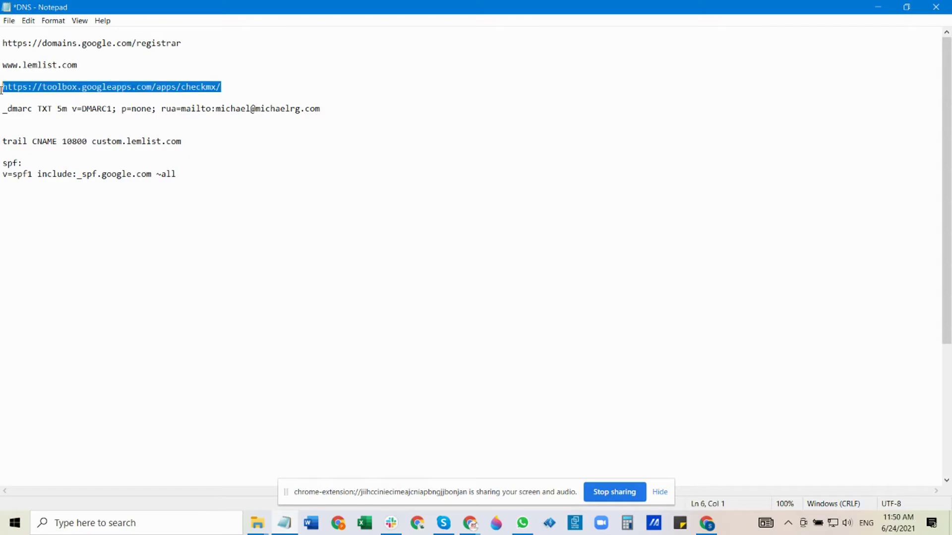
click(882, 7)
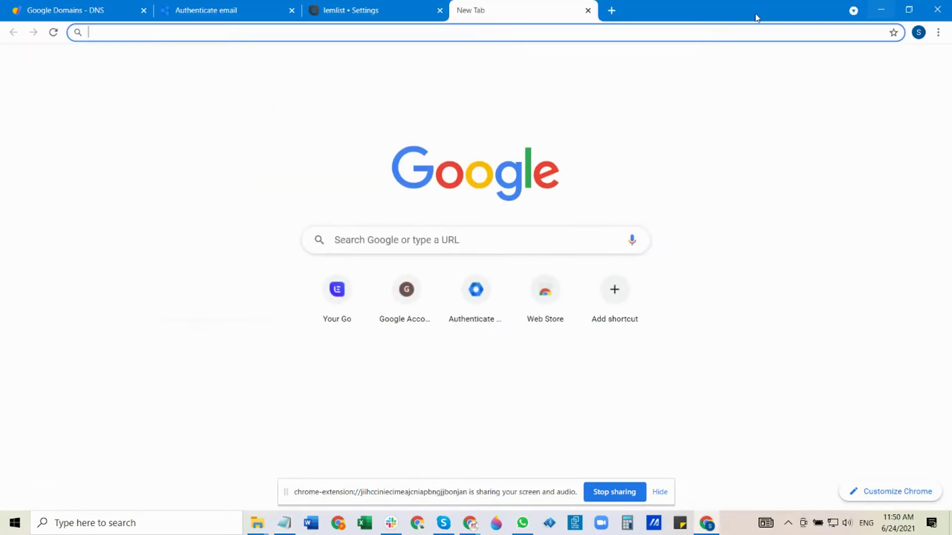
key(ctrl+v)
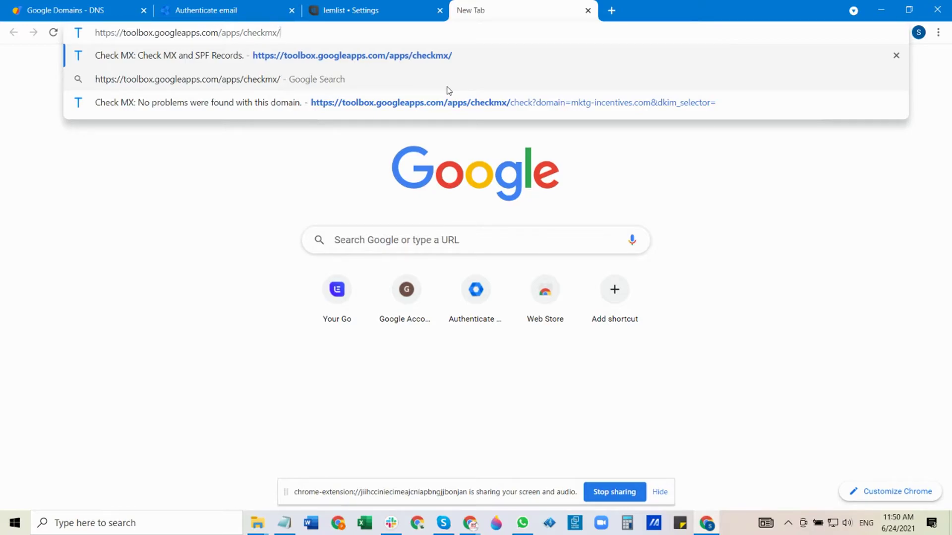
key(Return)
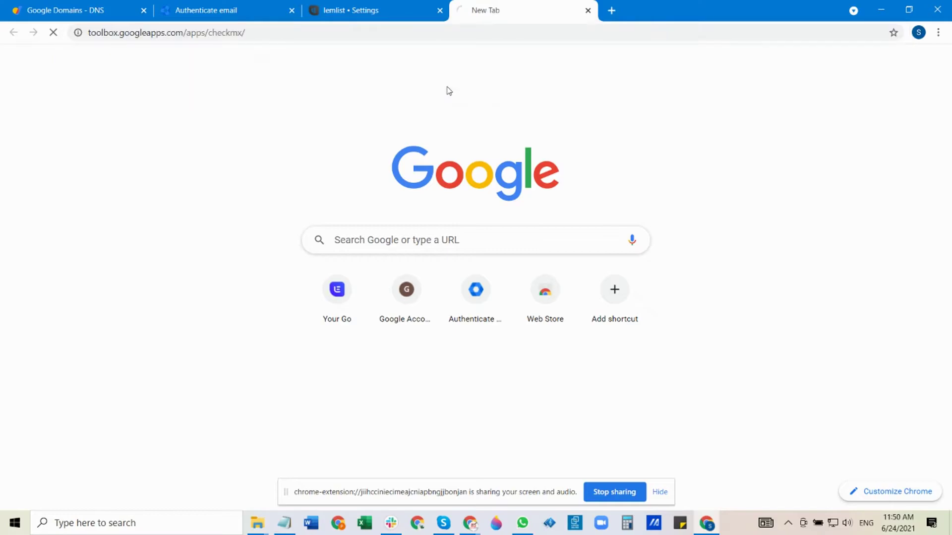
Look at the DKIM record in Google Admin, the domain's name servers in Google Domains and the Check MX address in the DNS notes
click(226, 10)
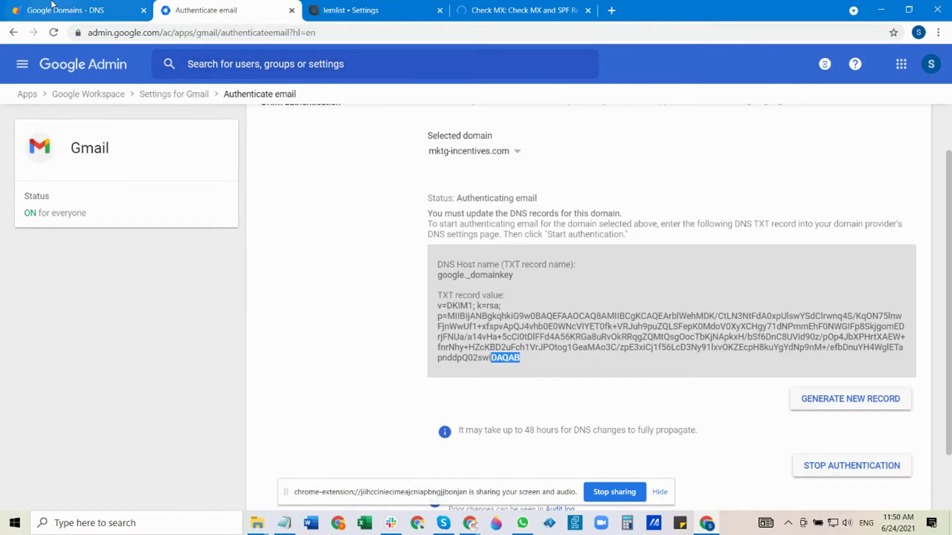
click(74, 10)
scroll(516, 232, up, 8)
scroll(516, 232, up, 8)
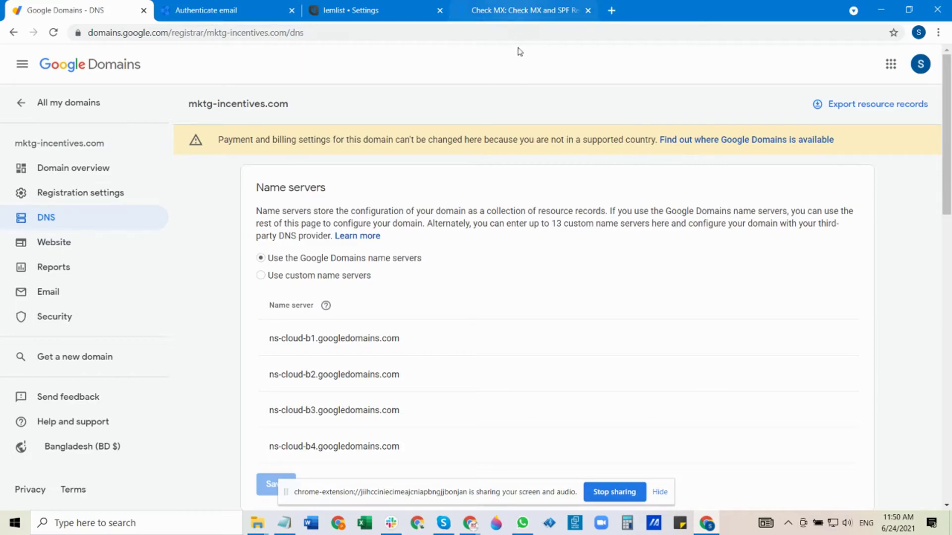
click(518, 10)
click(284, 523)
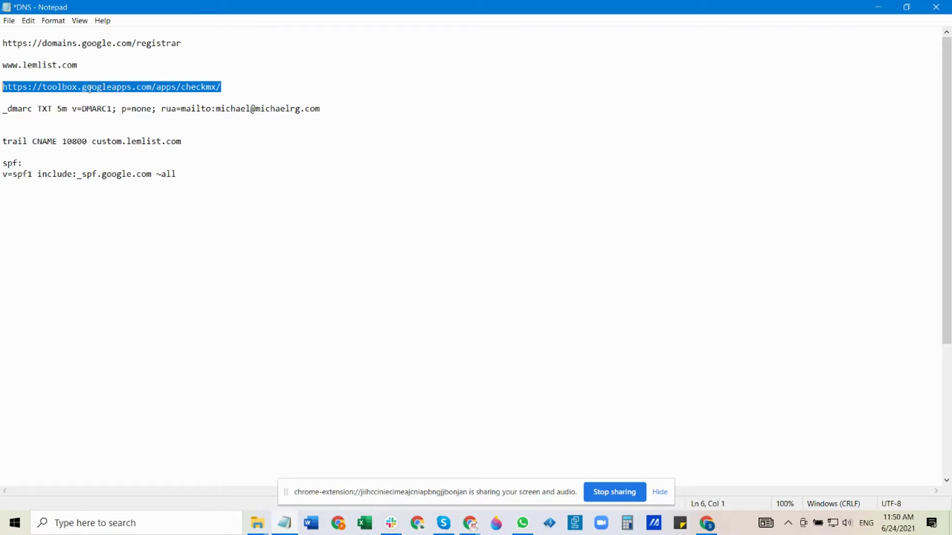
click(877, 7)
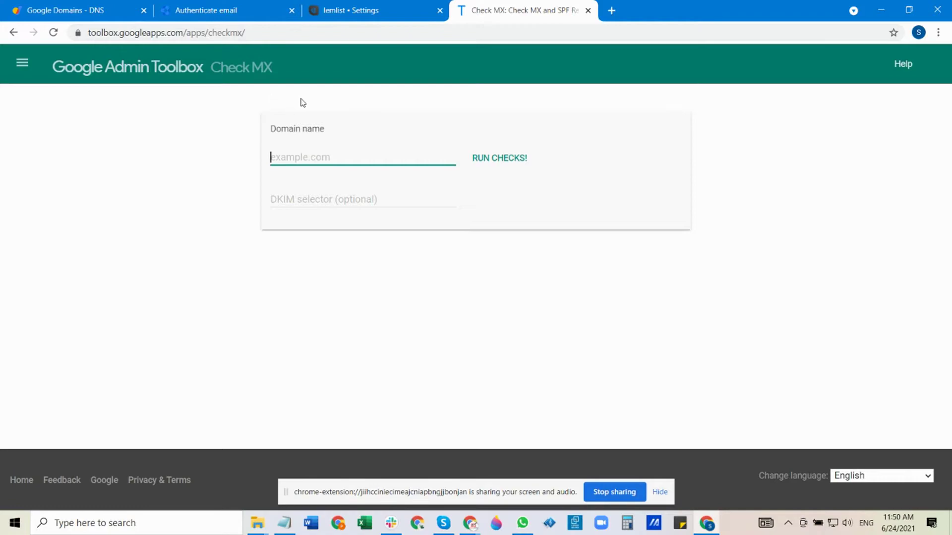
click(114, 10)
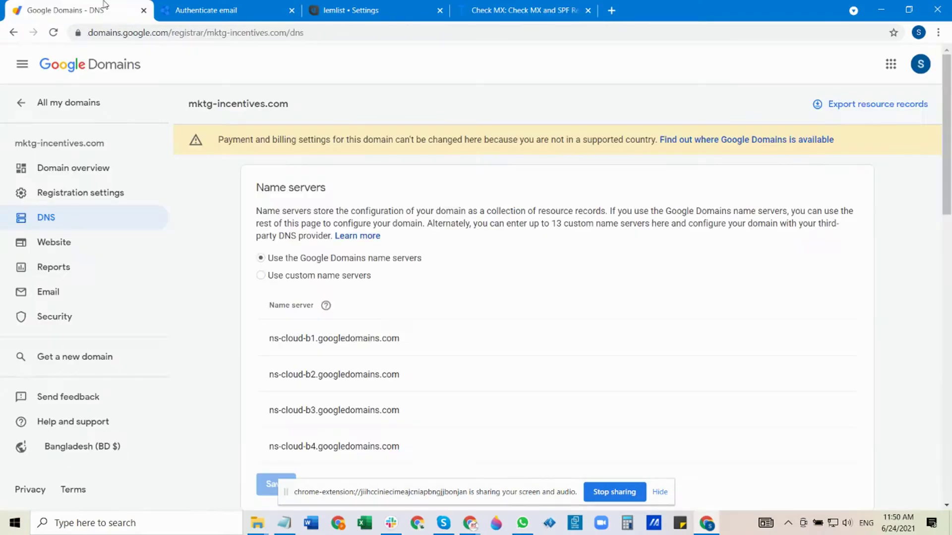
click(920, 63)
drag(804, 204, 890, 207)
key(ctrl+c)
click(507, 4)
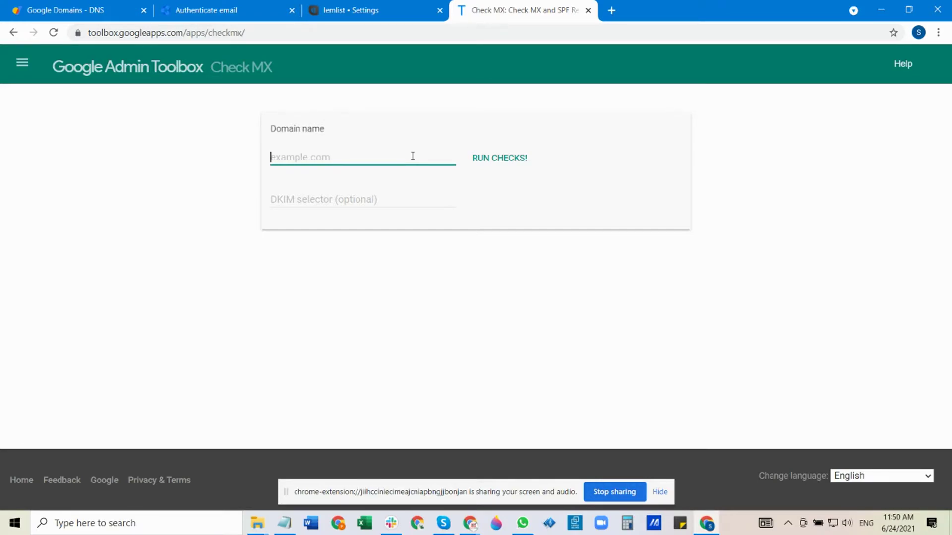
key(ctrl+v)
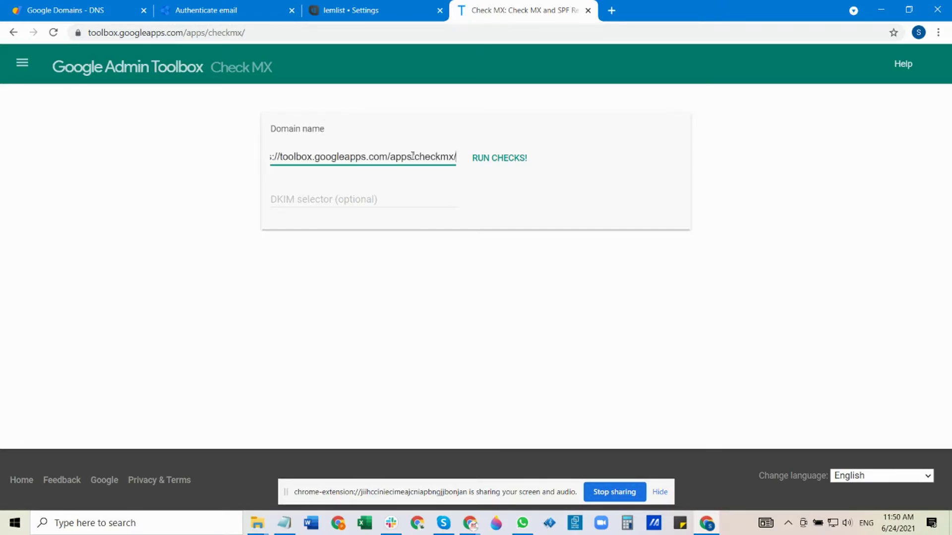
key(BackSpace)
key(BackSpace)
key(BackSpace)
key(BackSpace)
key(BackSpace)
key(BackSpace)
key(BackSpace)
key(BackSpace)
key(BackSpace)
key(BackSpace)
key(BackSpace)
key(BackSpace)
key(BackSpace)
key(BackSpace)
key(BackSpace)
key(BackSpace)
key(BackSpace)
key(BackSpace)
key(BackSpace)
key(BackSpace)
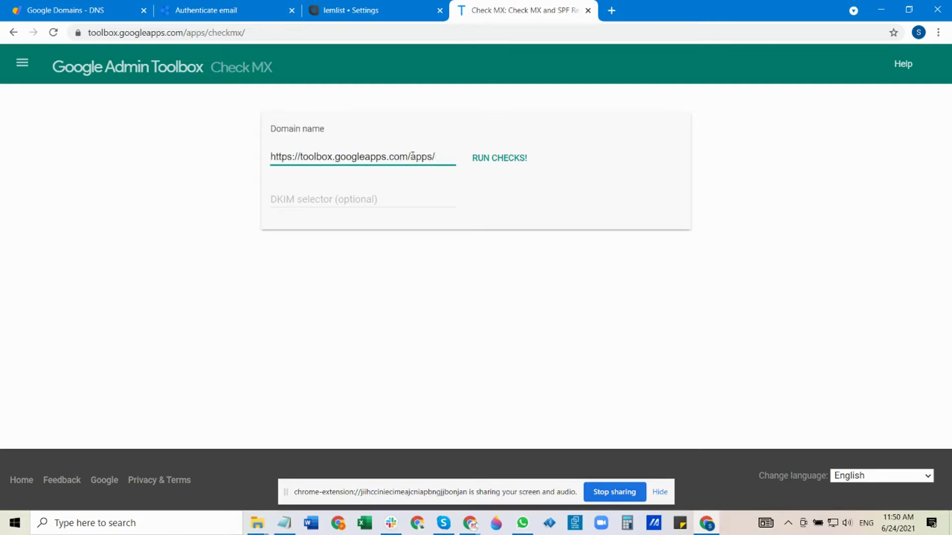
key(BackSpace)
key(BackSpace)
key(BackSpace)
key(BackSpace)
key(BackSpace)
key(BackSpace)
key(BackSpace)
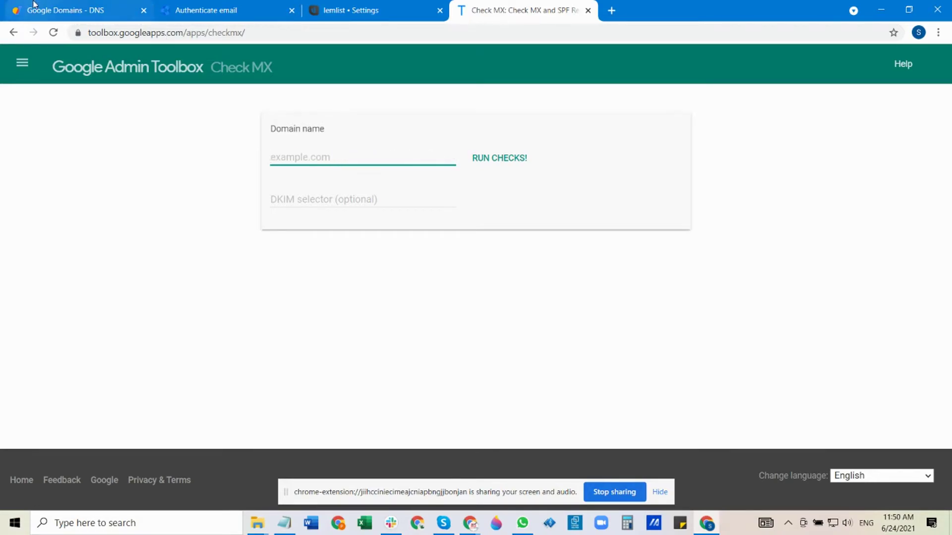
click(64, 10)
click(912, 72)
right_click(838, 201)
click(834, 209)
click(546, 8)
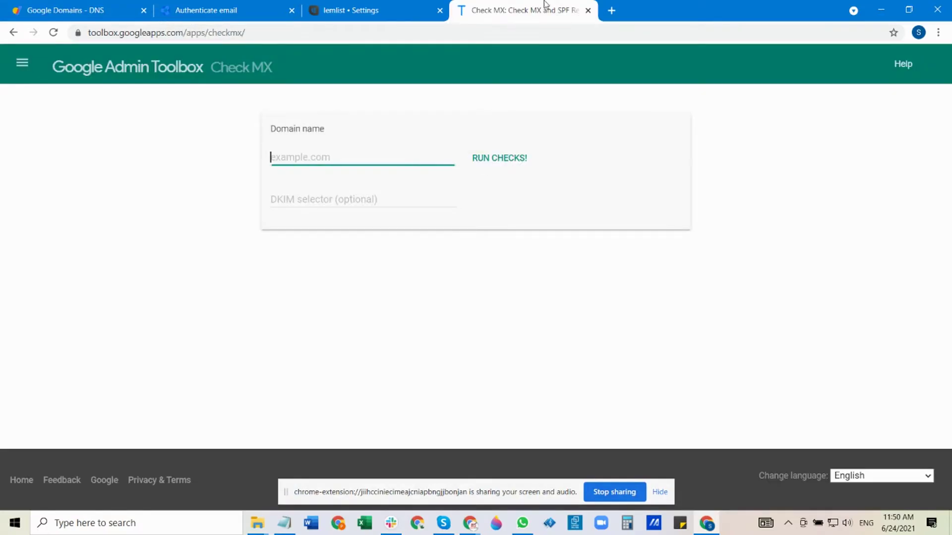
Enter mktg-incentives.com as the domain name in Check MX and run the checks without a DKIM selector
click(333, 157)
drag(268, 133, 330, 133)
click(310, 157)
click(312, 180)
click(494, 158)
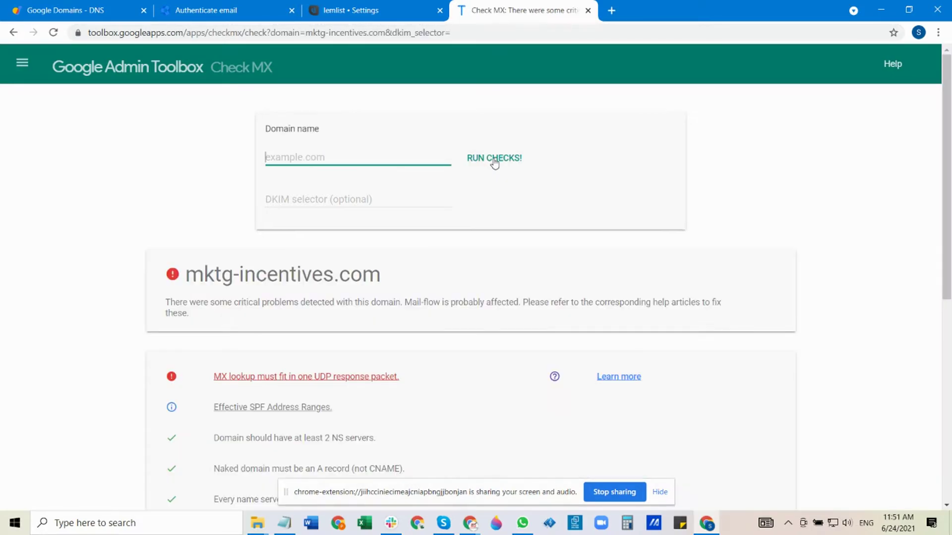
Run the Check MX checks on mktg-incentives.com again and expand the details of the TXT lookup item
click(352, 157)
click(347, 181)
click(500, 158)
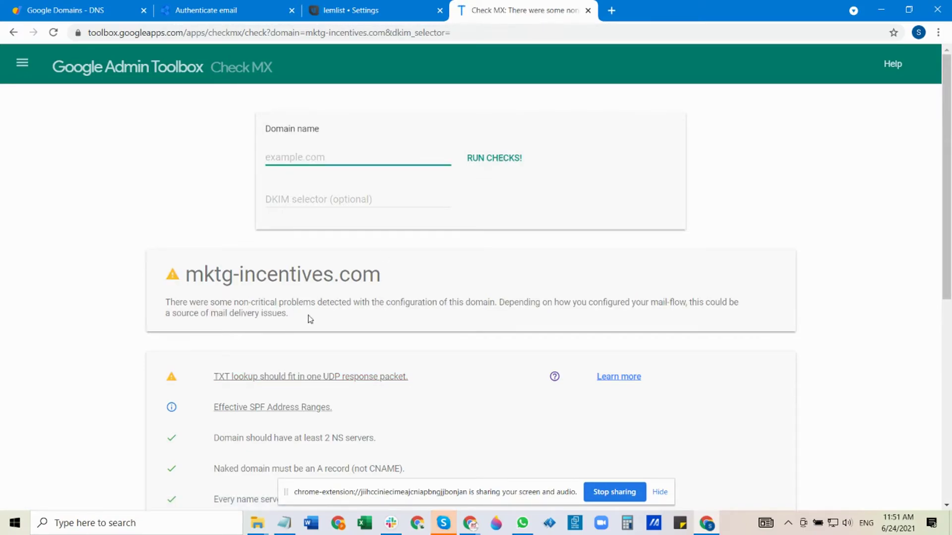
click(379, 377)
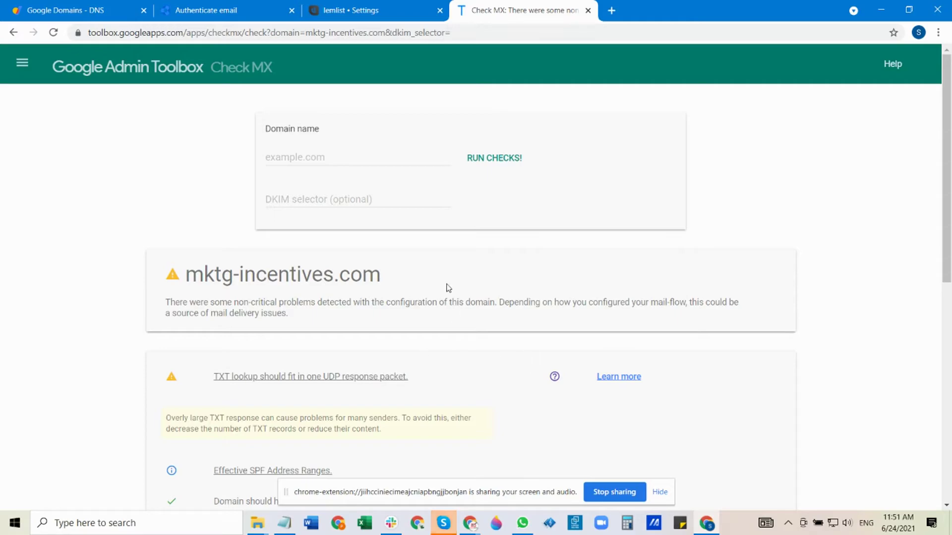
Rerun the Check MX checks on mktg-incentives.com without a DKIM selector and review the list of results
click(492, 159)
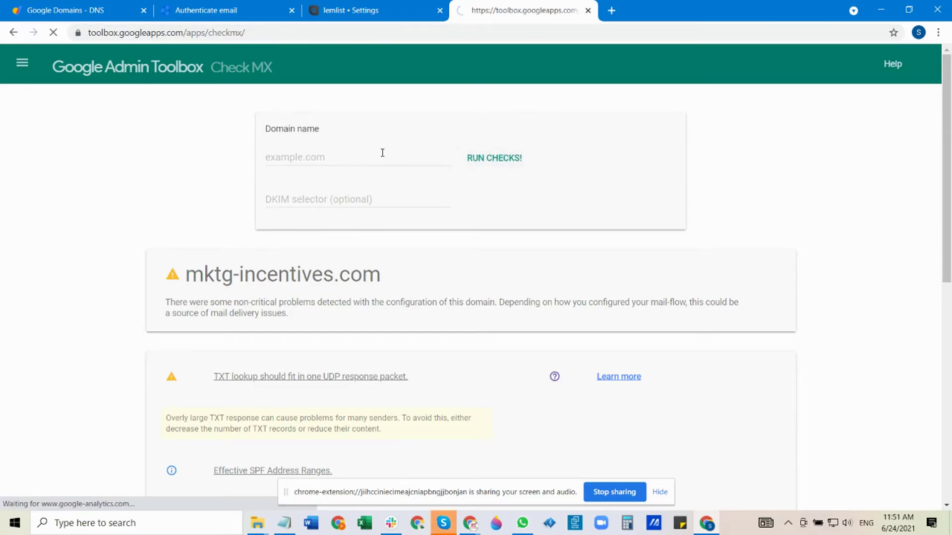
click(381, 151)
click(344, 184)
click(527, 159)
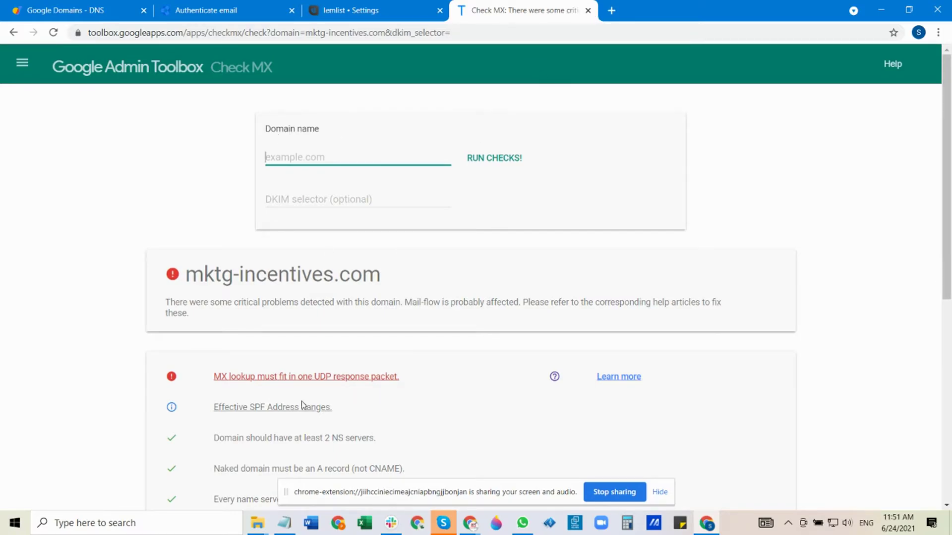
scroll(385, 291, down, 4)
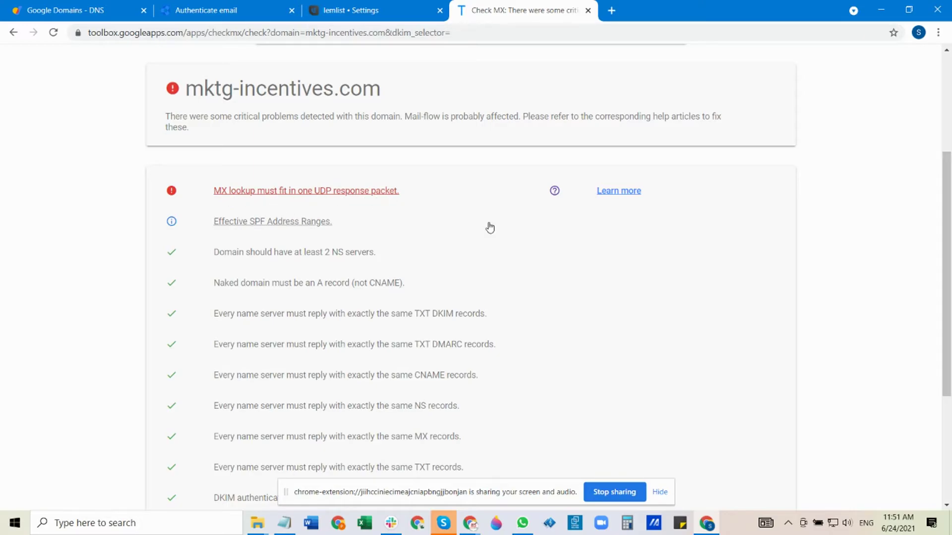
Look over the domain's DNS page in Google Domains and compare it with the Check MX results
key(ctrl+1)
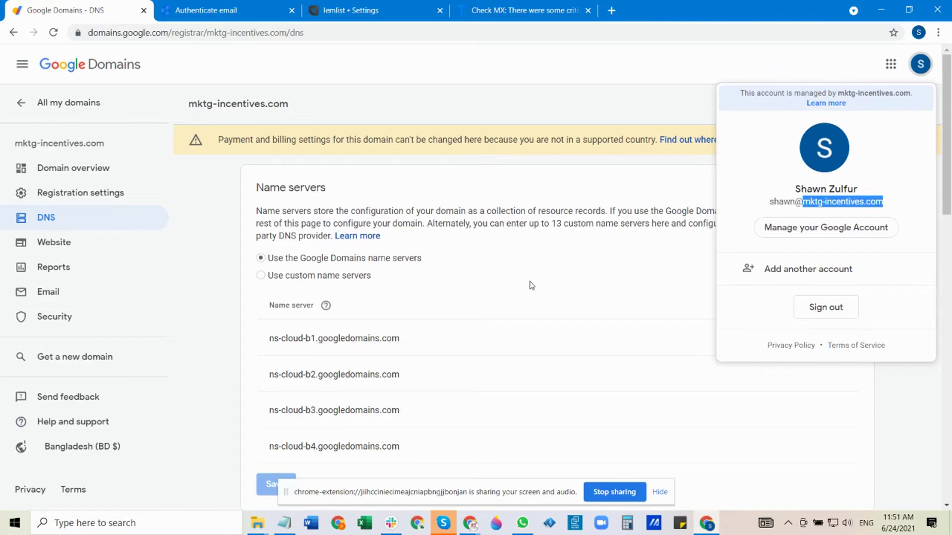
scroll(530, 286, down, 10)
scroll(544, 307, up, 10)
click(549, 7)
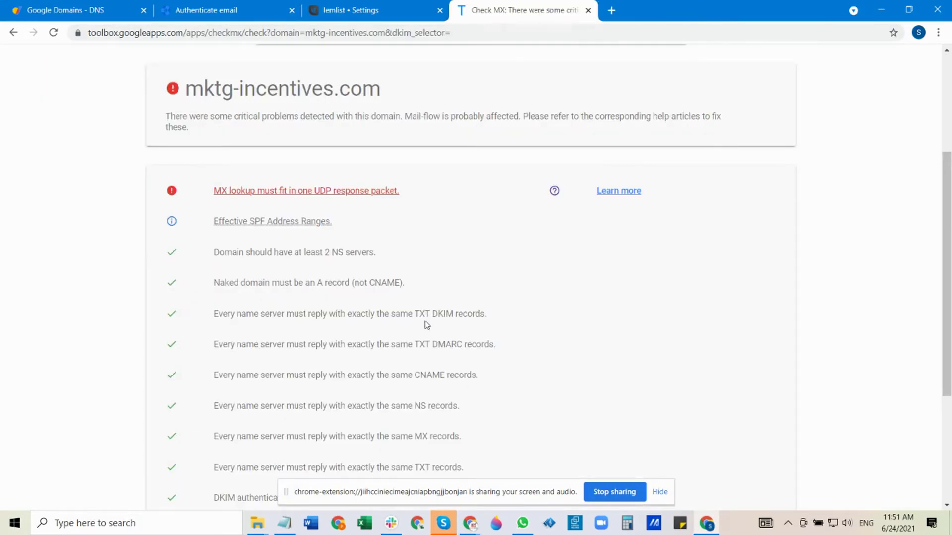
scroll(427, 325, up, 4)
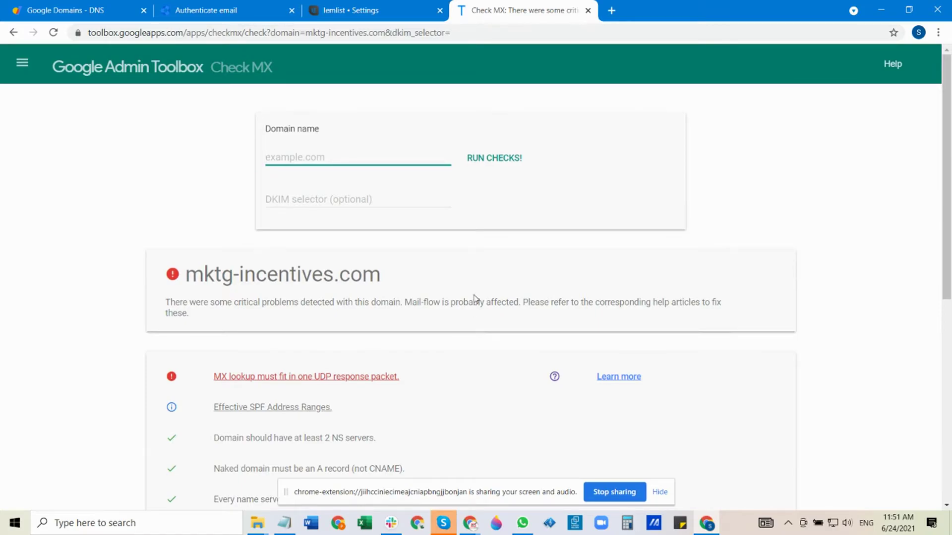
Open the Gmail inbox of the mktg-incentives.com account from the Google apps list in Google Admin
click(231, 11)
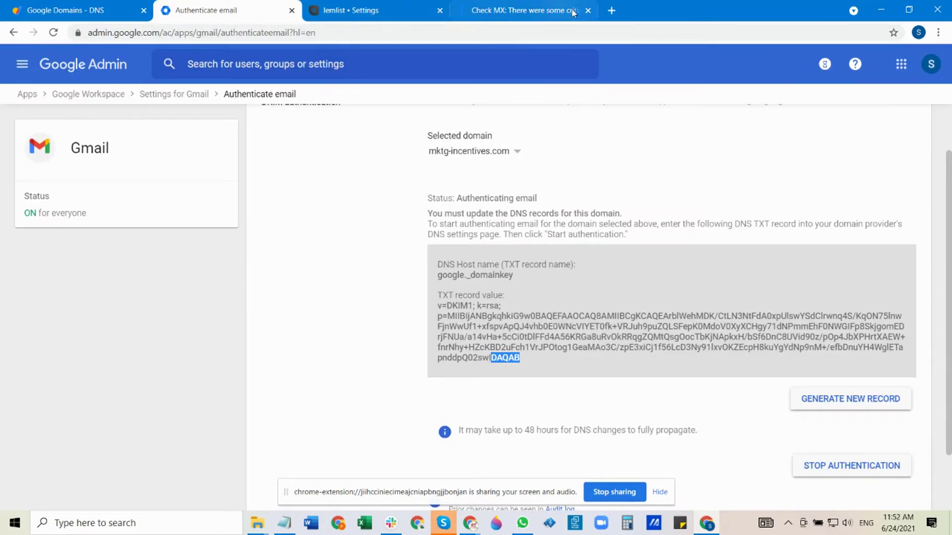
key(ctrl+t)
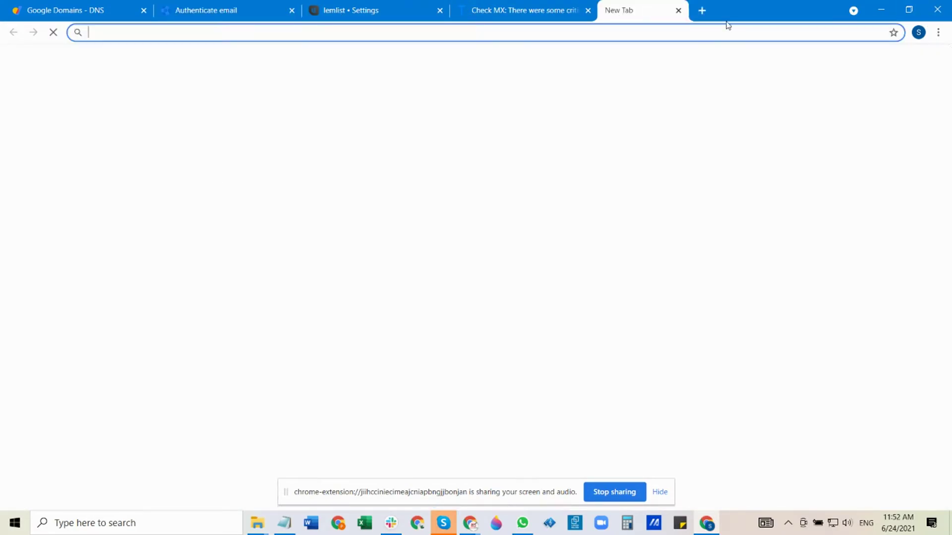
click(524, 15)
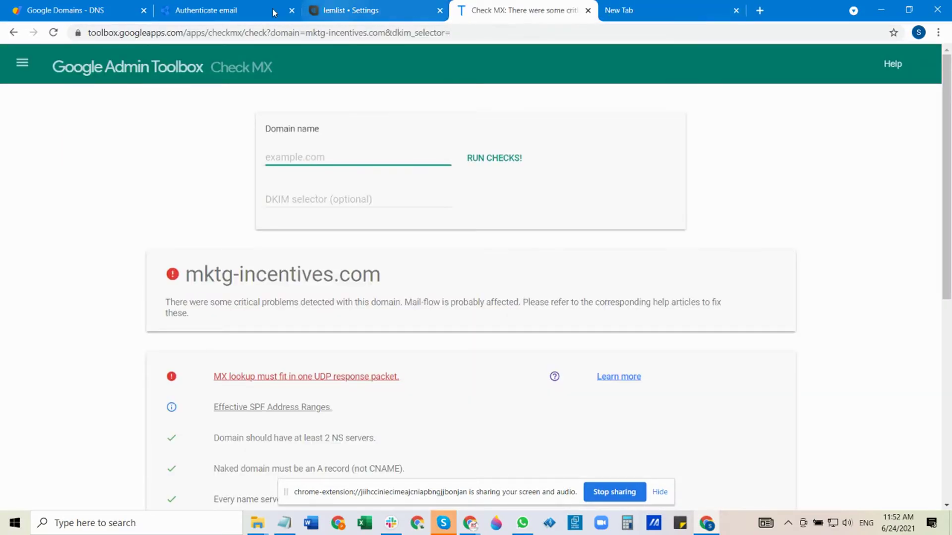
click(223, 10)
click(901, 63)
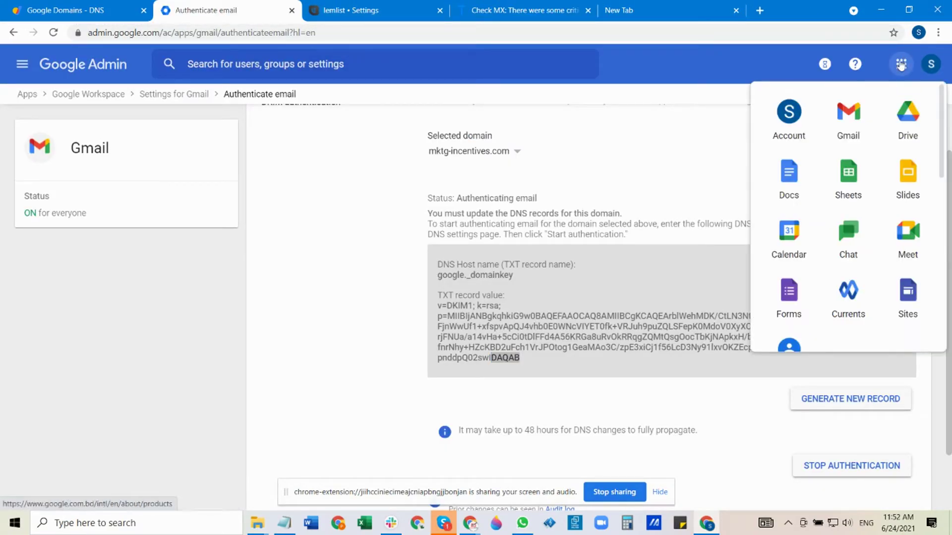
click(854, 119)
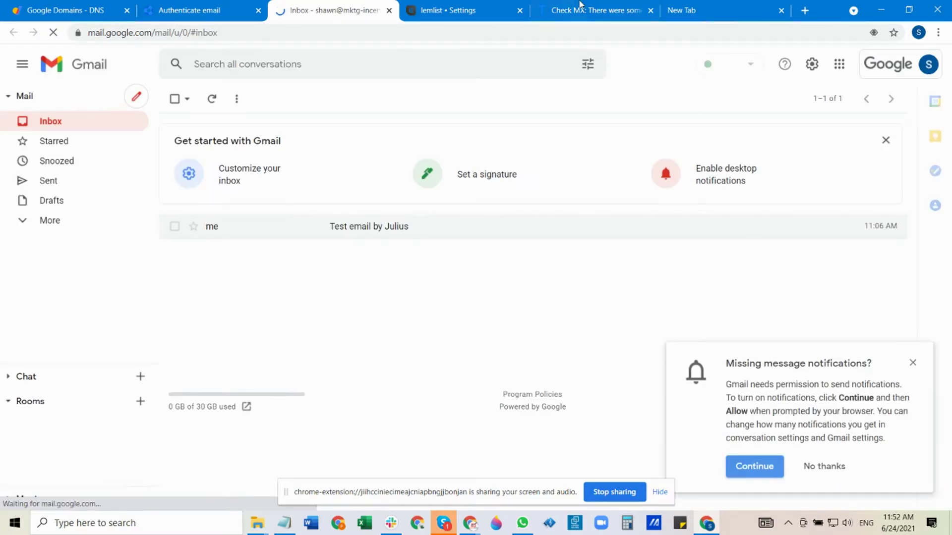
Read through the remaining Check MX results for the domain, down to the TXT lookup item
click(573, 10)
scroll(254, 270, down, 3)
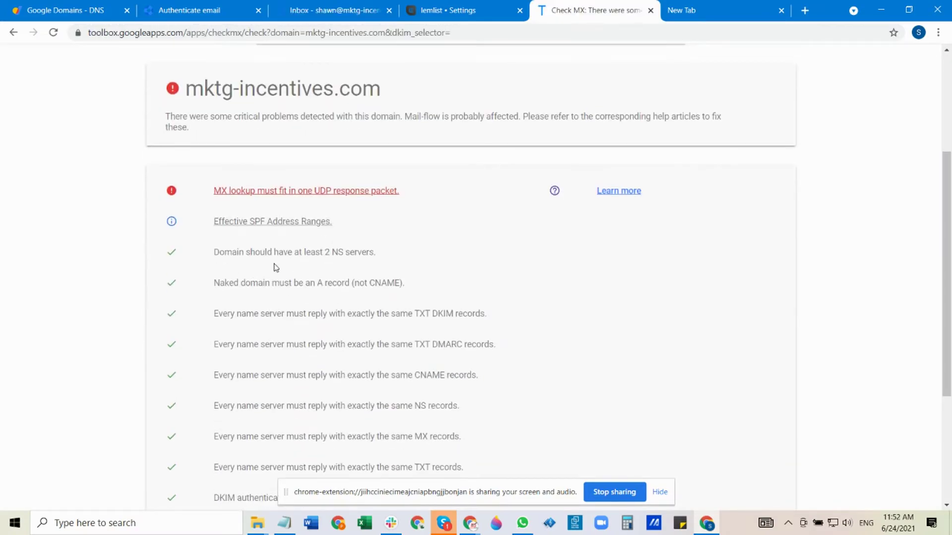
scroll(375, 338, down, 2)
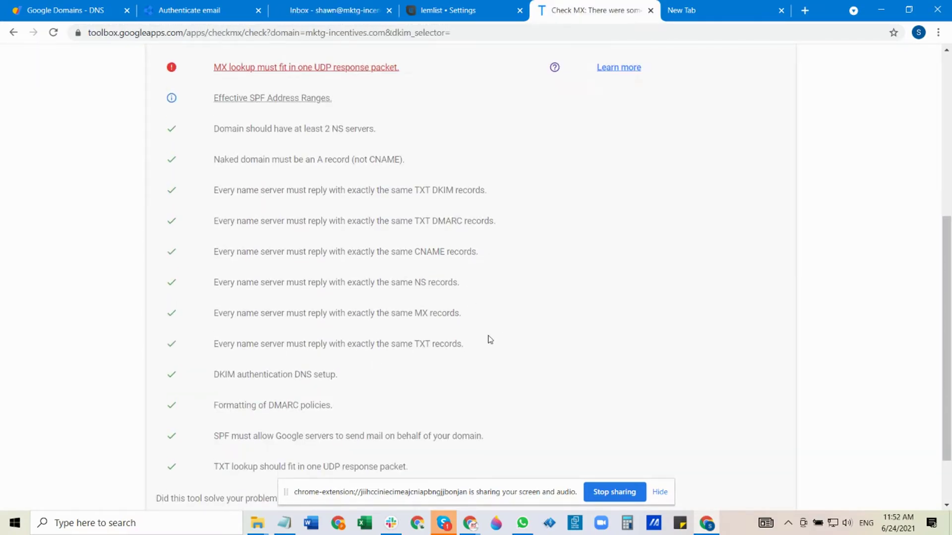
scroll(487, 338, up, 5)
Start a new Gmail message, decline the message notifications and address it to the suggested Lead Lister info mailbox
click(340, 10)
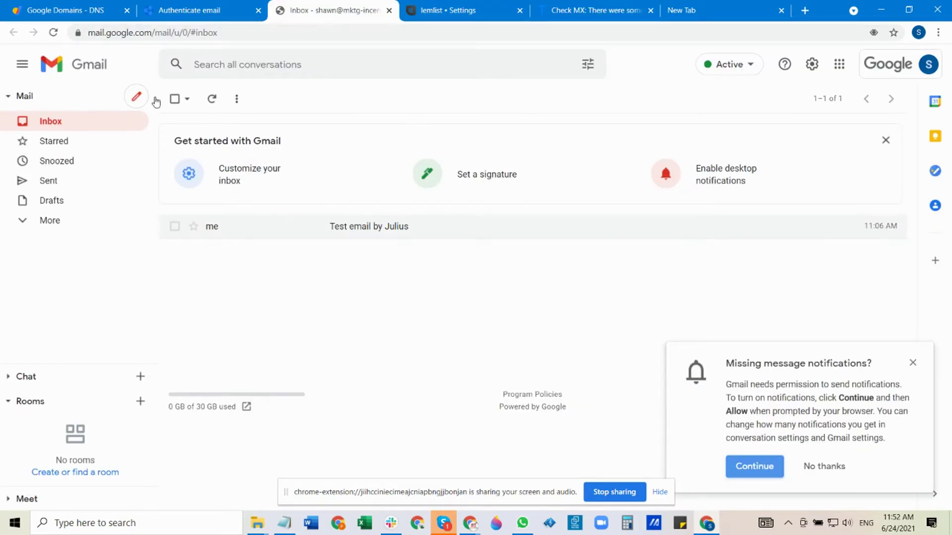
click(136, 96)
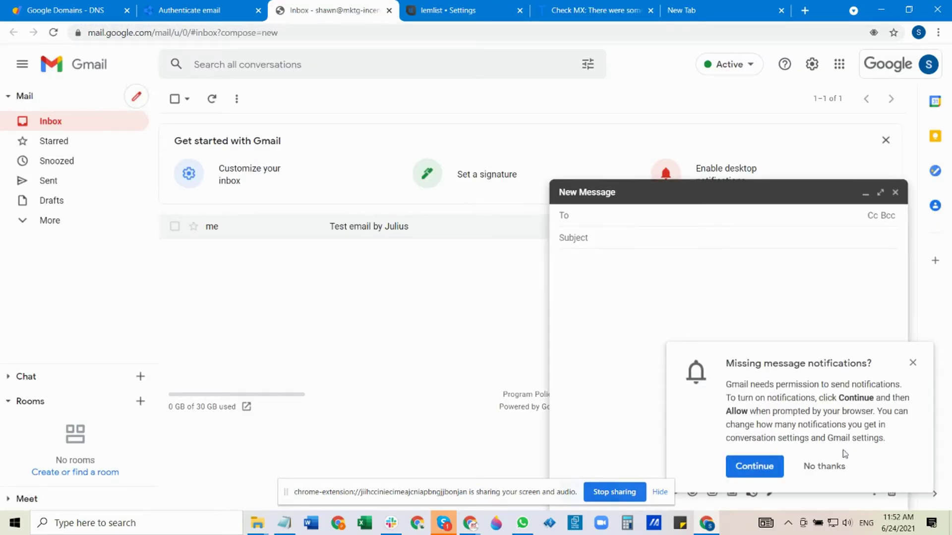
click(816, 466)
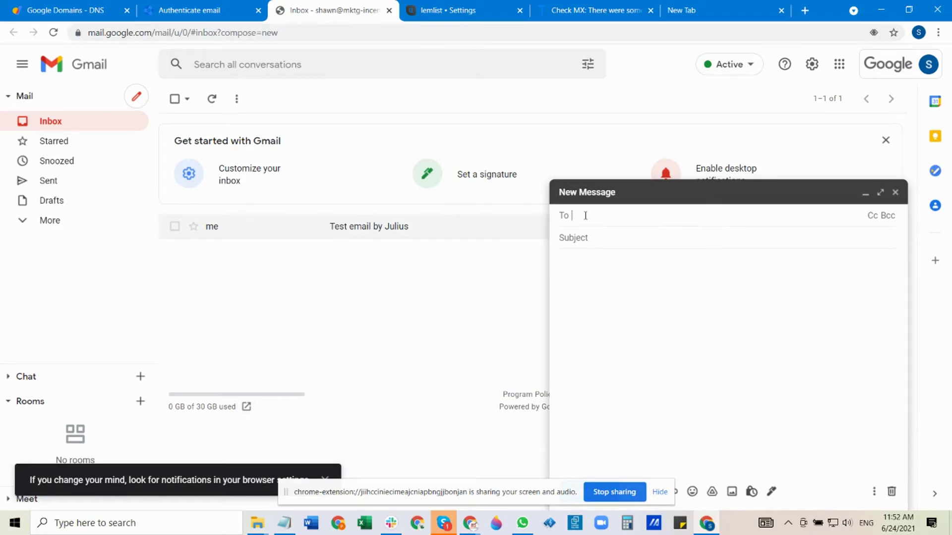
text(i)
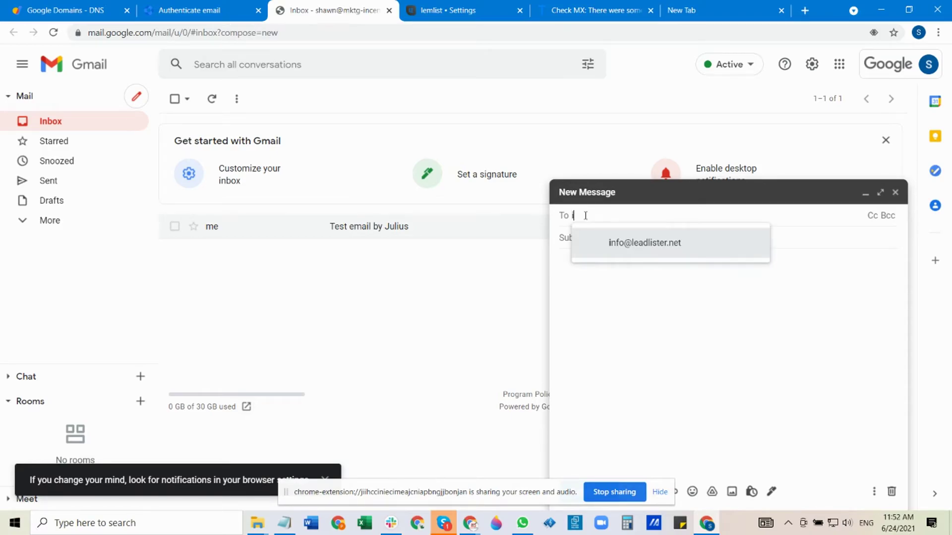
click(643, 250)
Enter a test-email subject that names the tester, expand the message window and send the email without body text
click(625, 238)
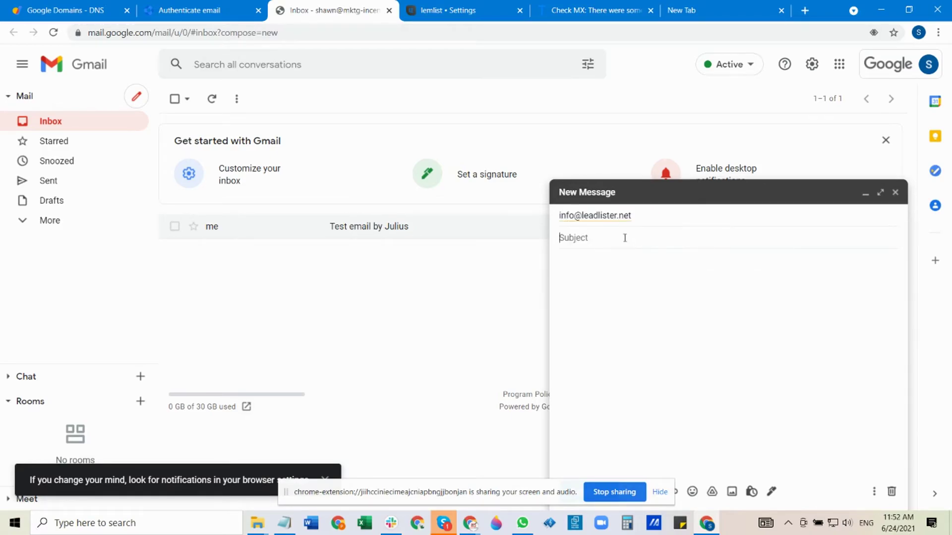
text(Test email by Julius)
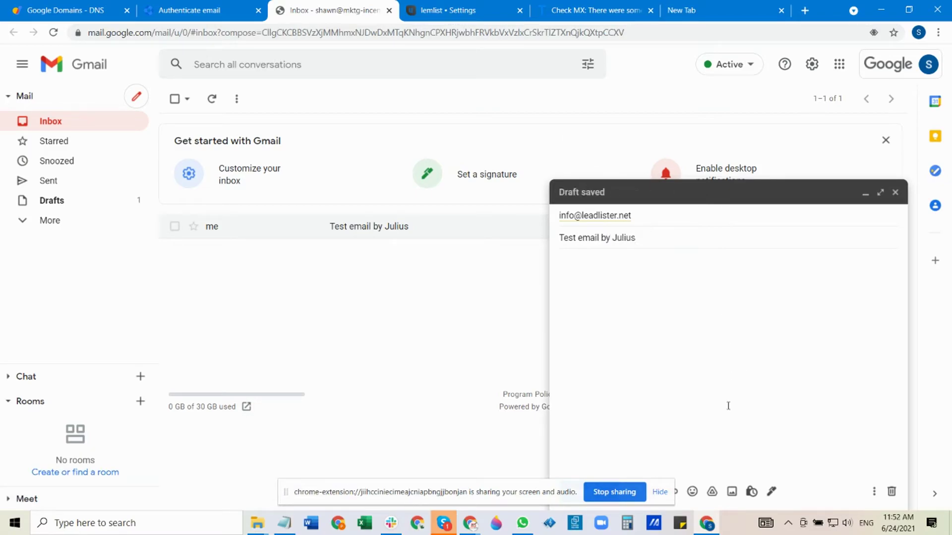
click(880, 192)
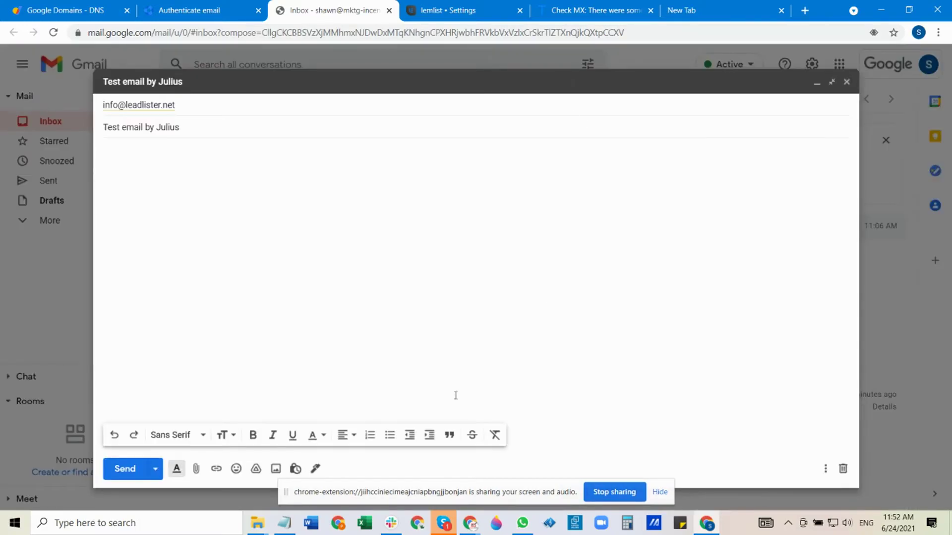
click(124, 468)
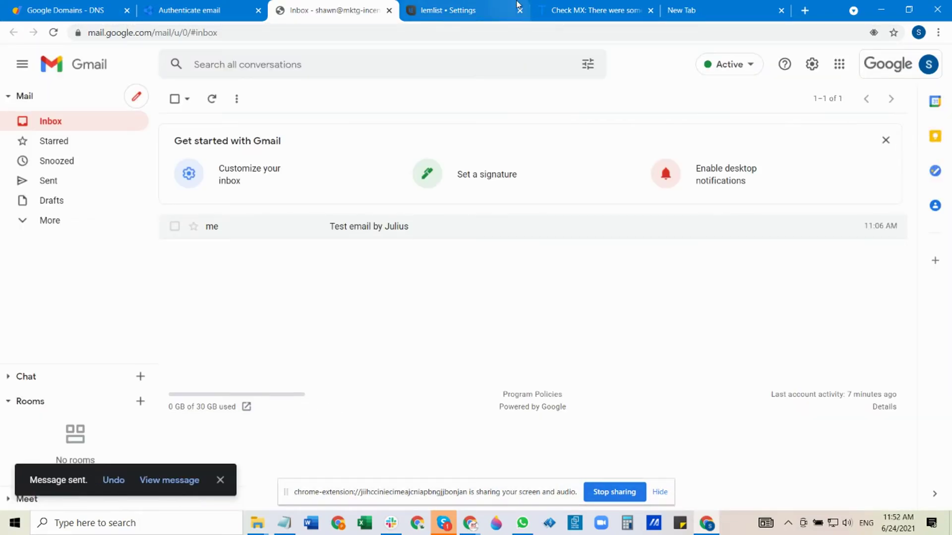
Review the lemwarm page in lemlist and the Custom Tracking Domain section of the user settings
key(ctrl+Tab)
click(62, 74)
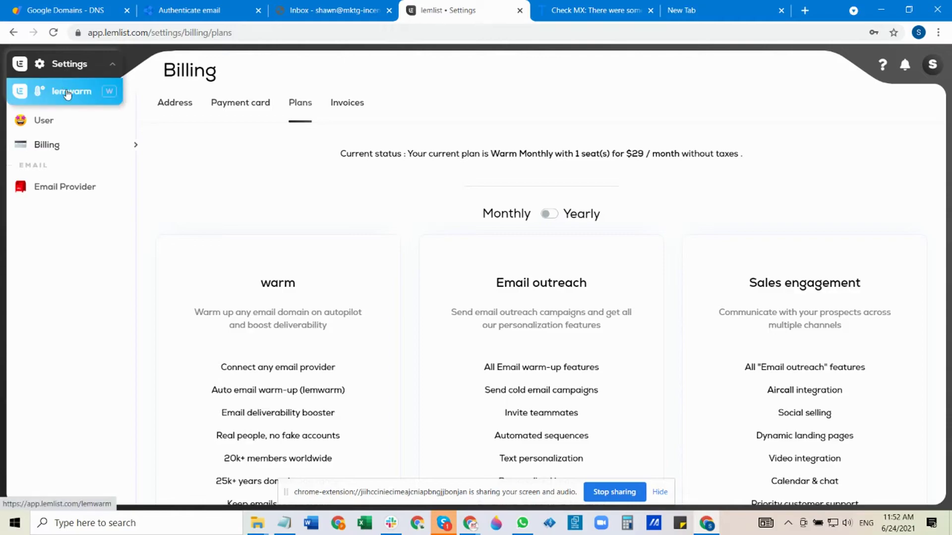
click(66, 90)
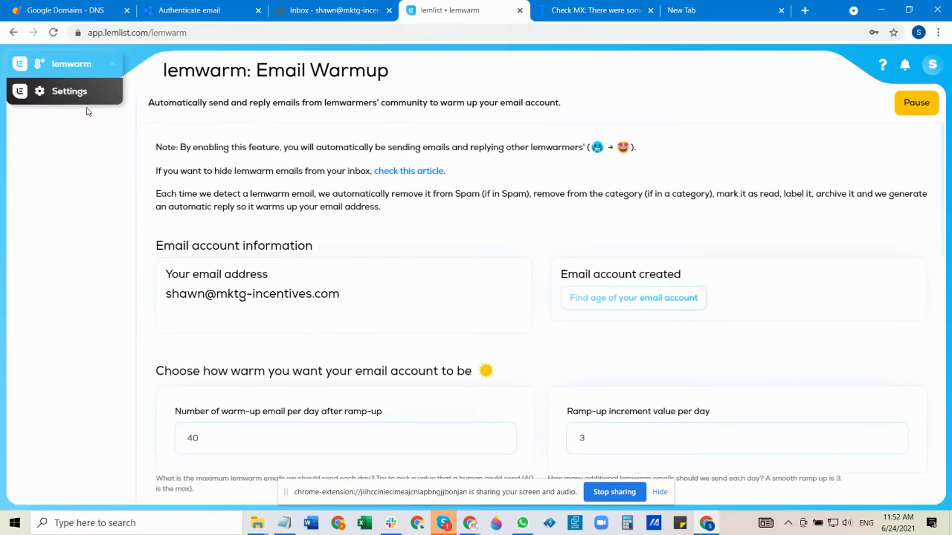
click(72, 91)
scroll(318, 208, down, 10)
scroll(327, 266, down, 2)
drag(157, 333, 304, 342)
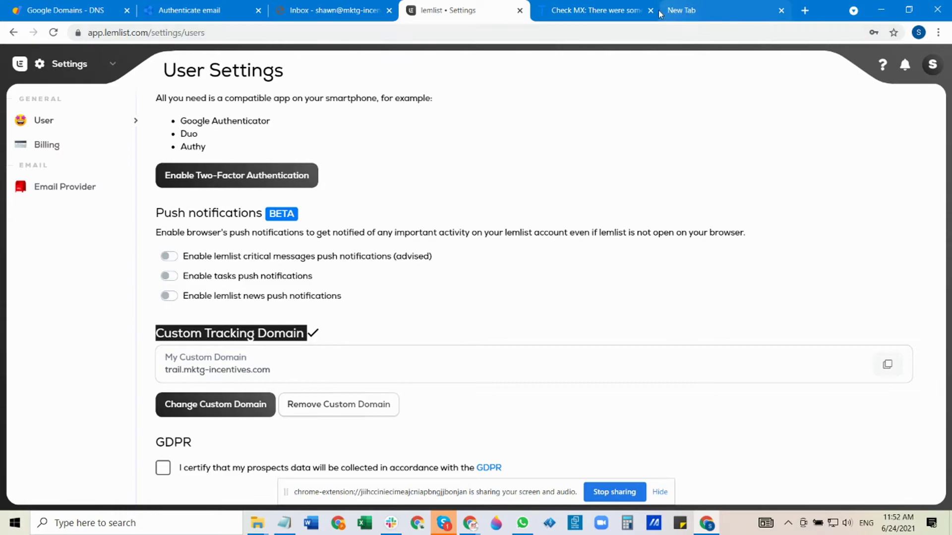
Review the Check MX results for mktg-incentives.com again and close the unused blank browser tab
click(626, 6)
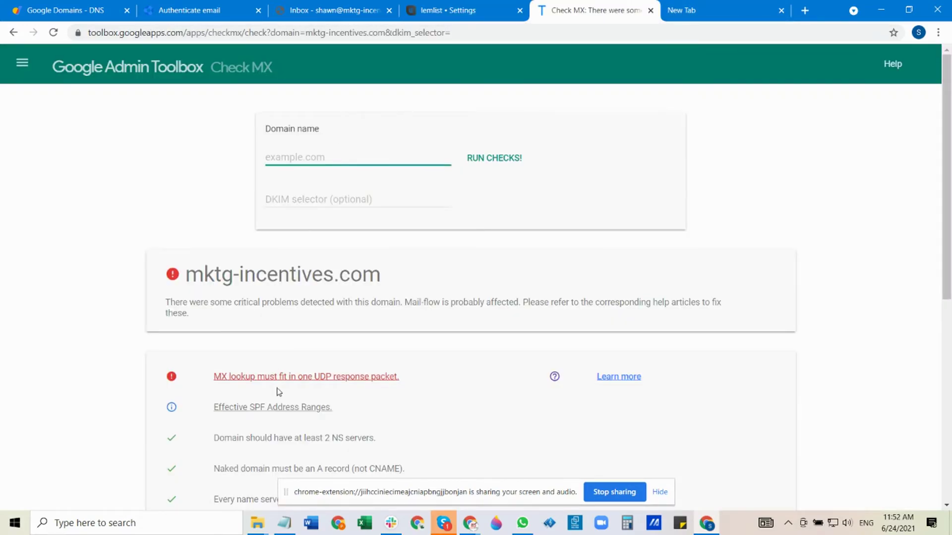
scroll(287, 397, down, 4)
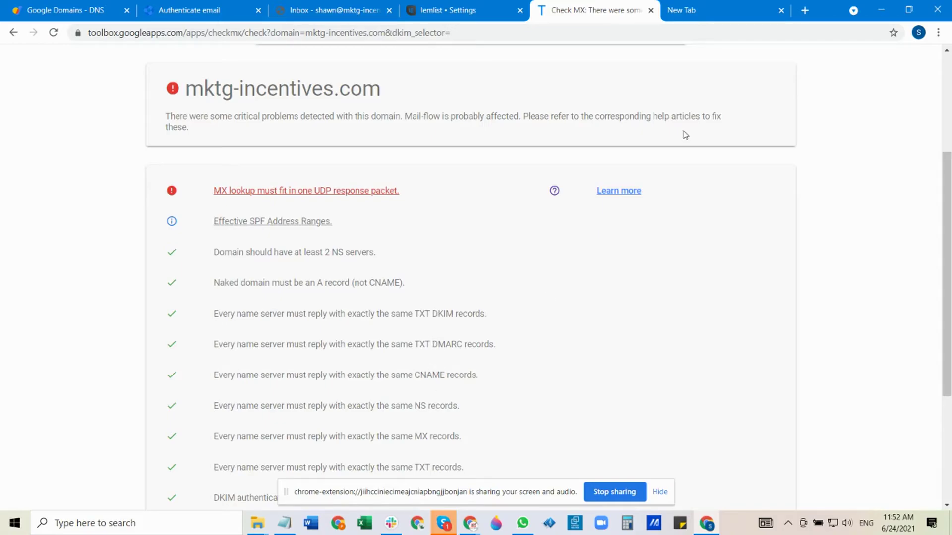
click(713, 14)
click(781, 11)
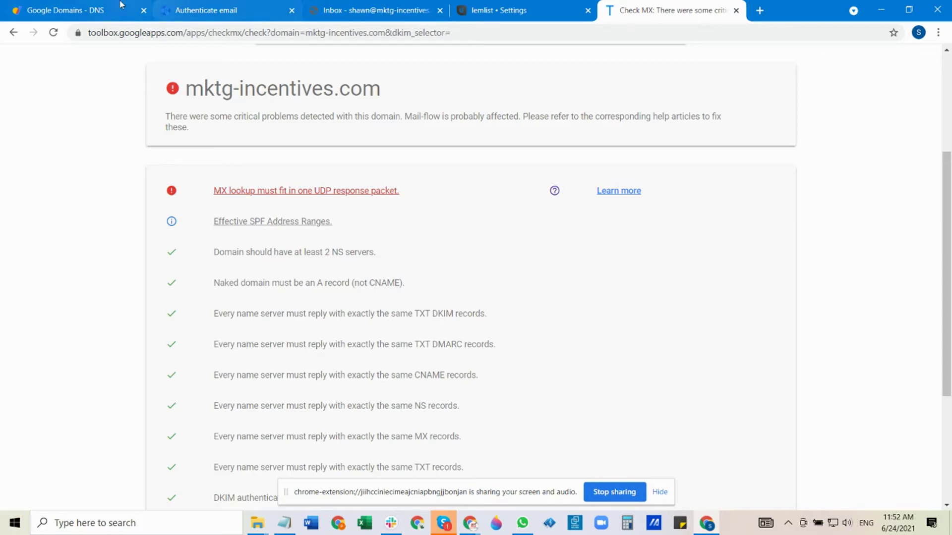
Open the newest test email in the Sent folder of the mktg-incentives.com Gmail account
click(228, 10)
click(384, 4)
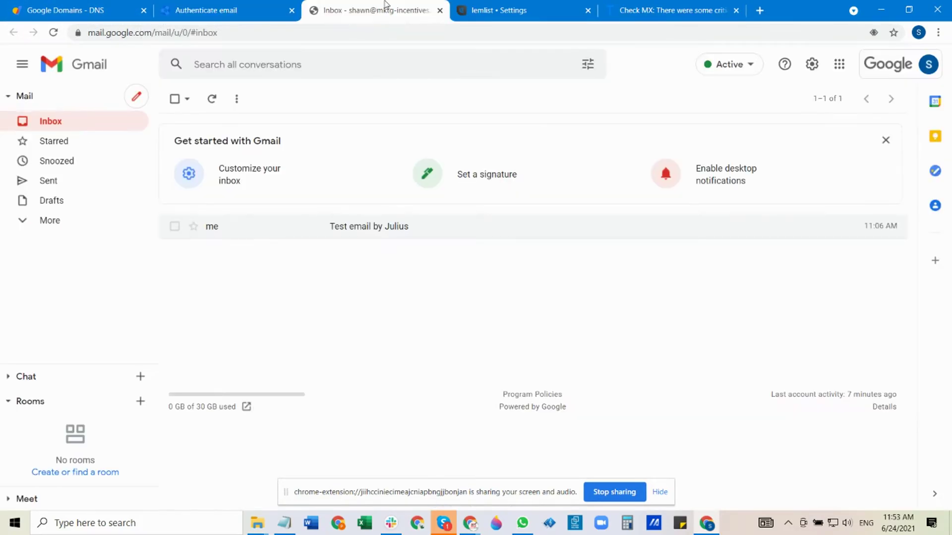
click(48, 183)
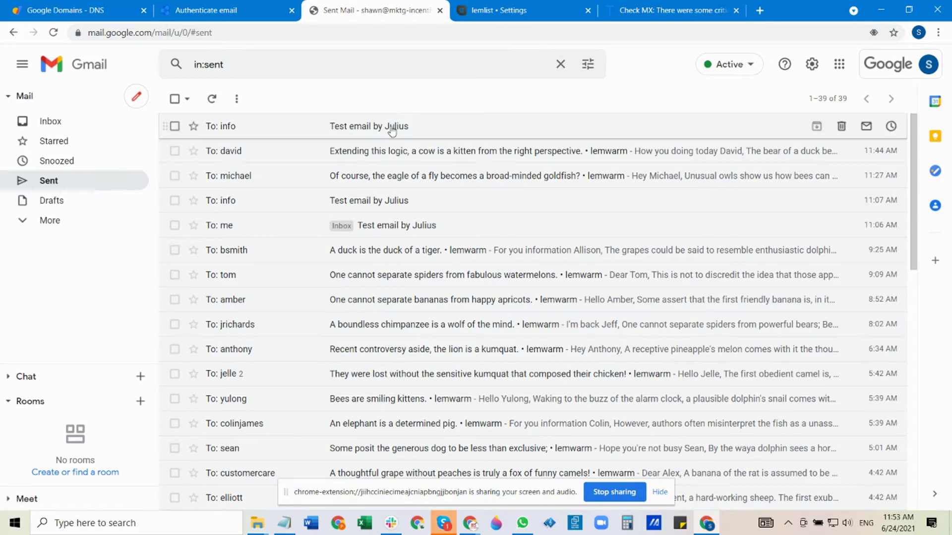
click(392, 129)
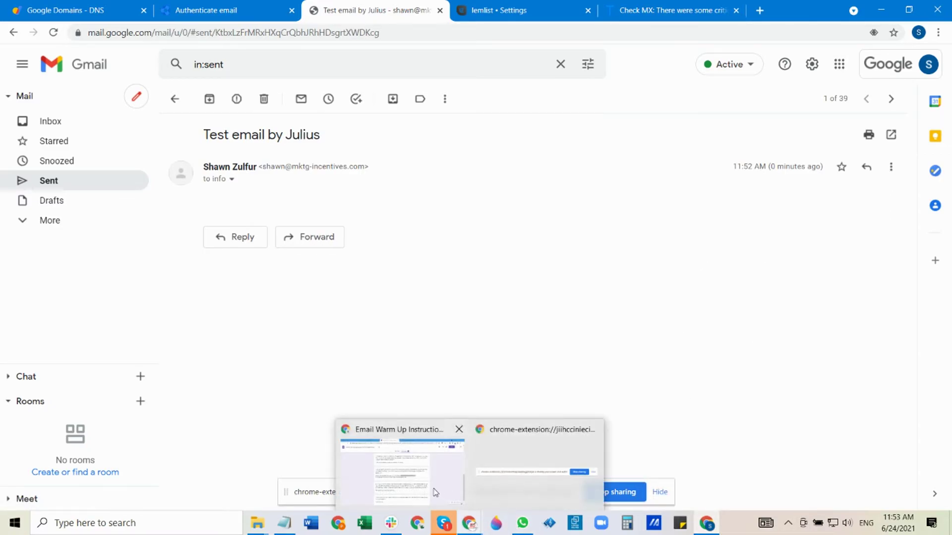
click(534, 462)
click(443, 523)
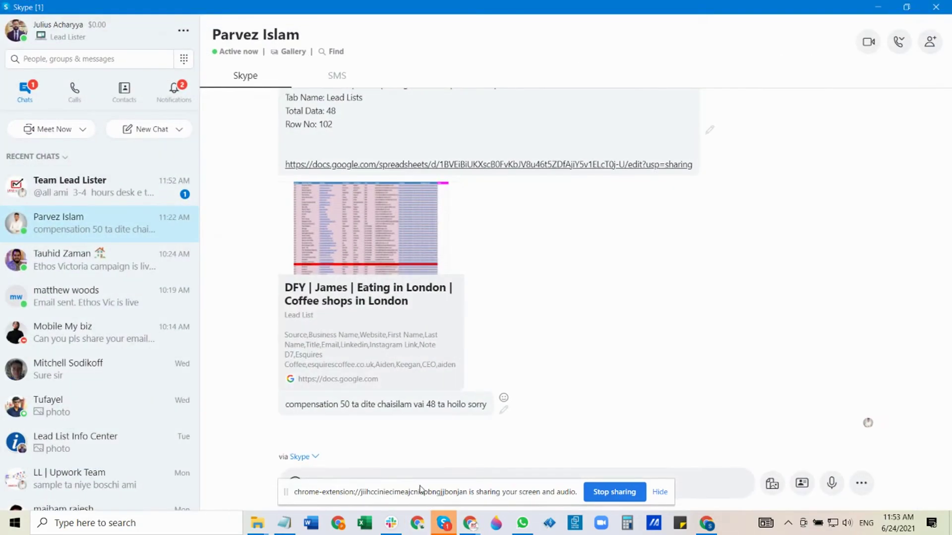
click(877, 7)
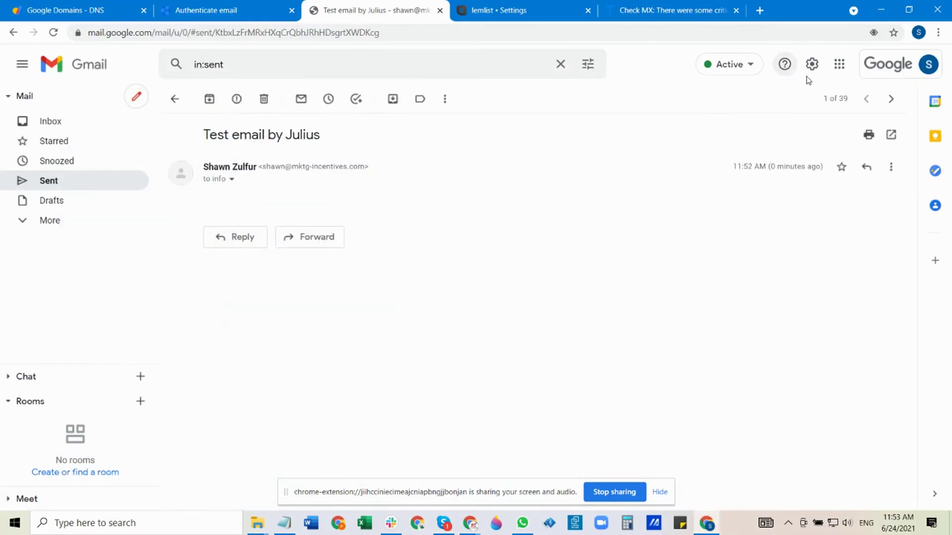
Switch to the other Chrome window with the Lead Lister Gmail inbox and open the received test email
click(760, 10)
click(470, 523)
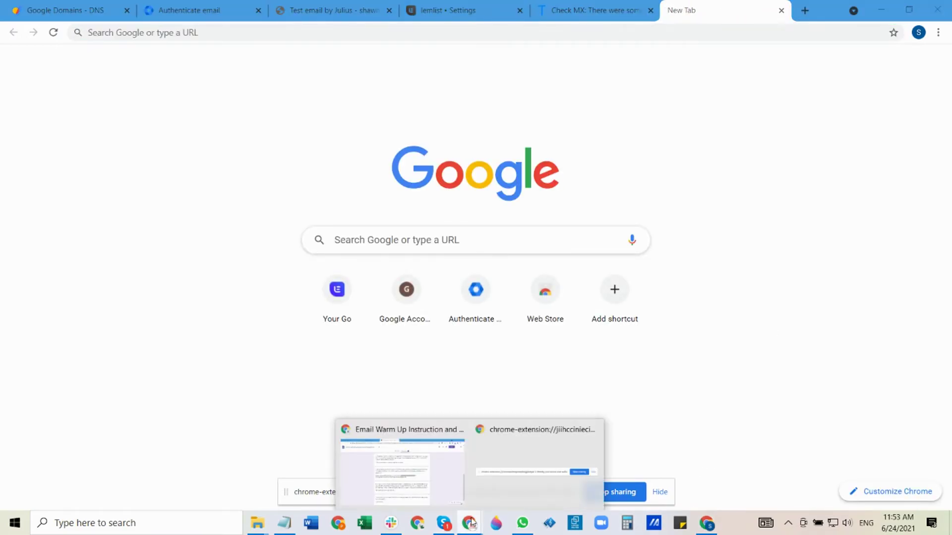
click(436, 457)
click(579, 5)
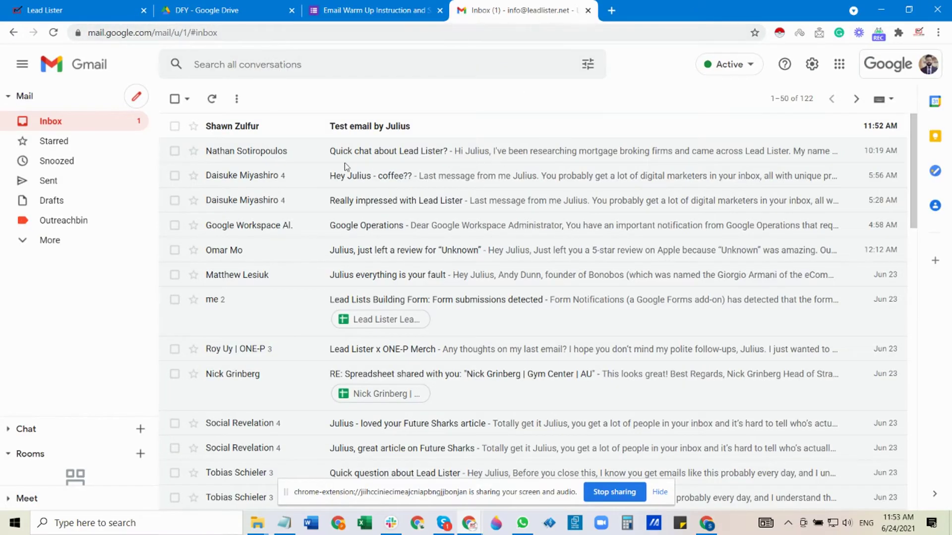
click(351, 130)
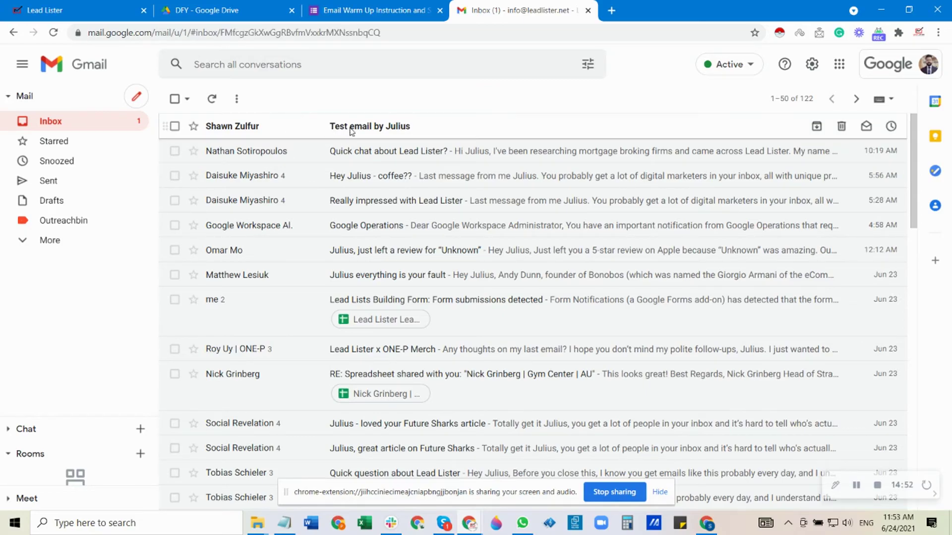
Open the original message source of the received test email from its message options
click(891, 168)
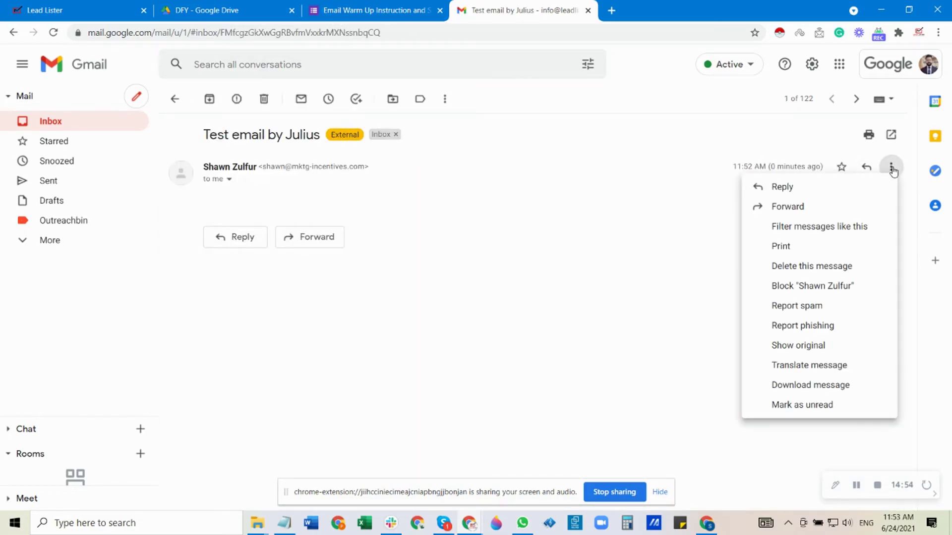
click(580, 294)
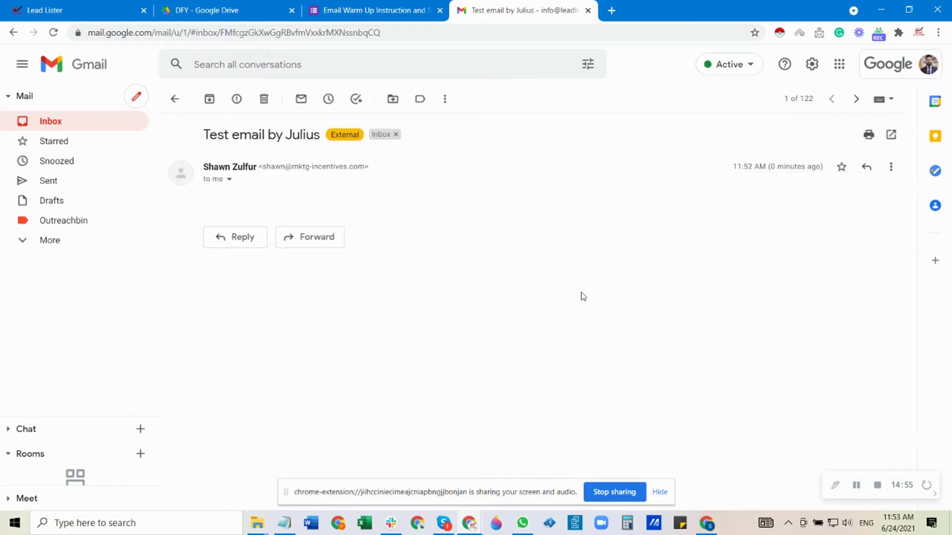
click(892, 169)
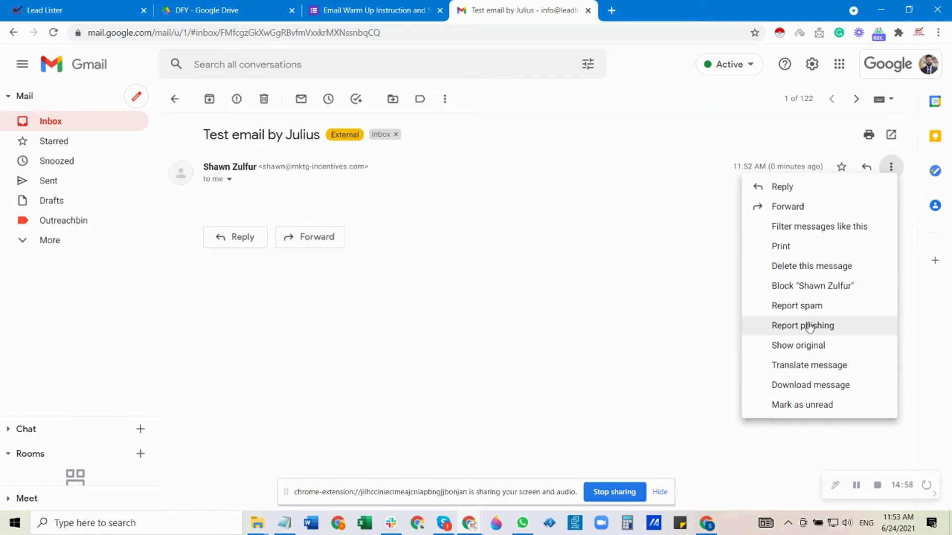
click(796, 350)
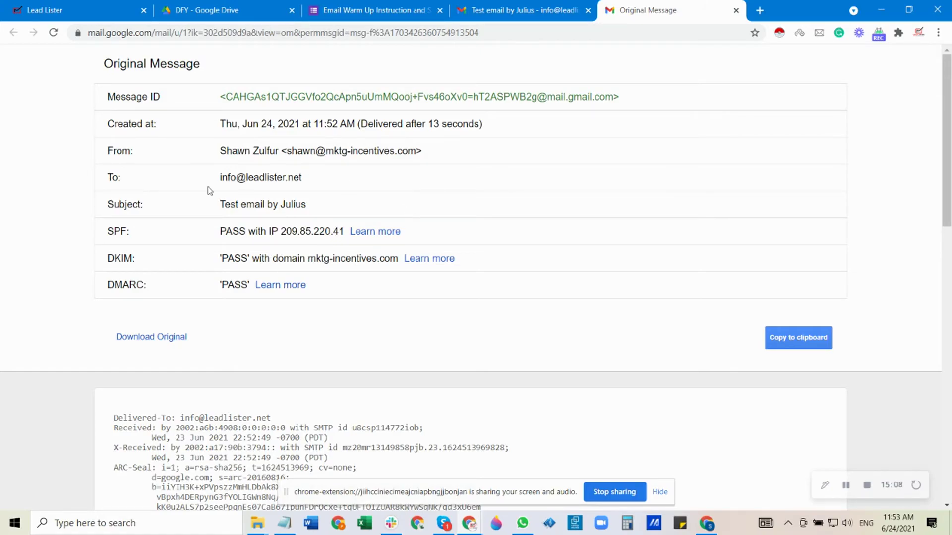
Examine the original message details of the test email, highlighting the SPF, DKIM and DMARC results
drag(108, 94, 319, 302)
click(353, 341)
drag(109, 230, 114, 230)
drag(286, 230, 337, 229)
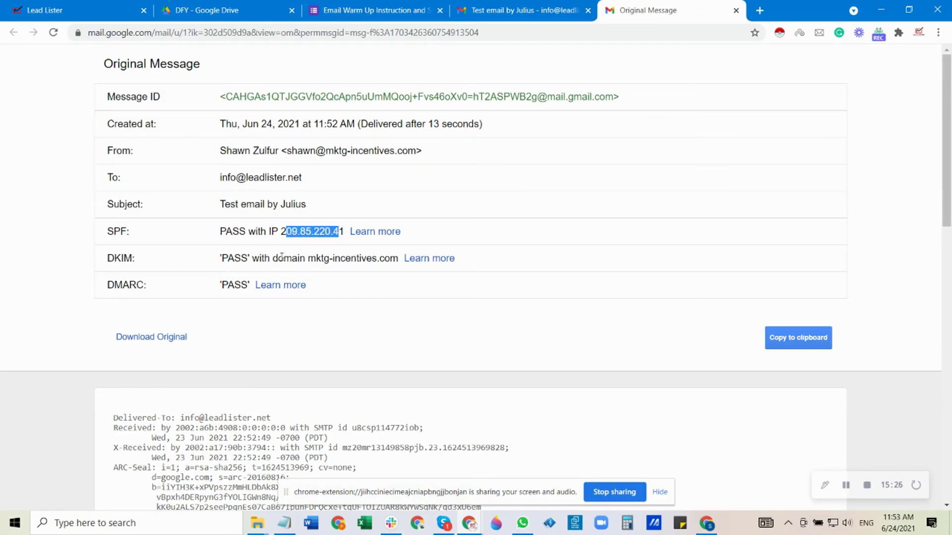
drag(309, 258, 346, 258)
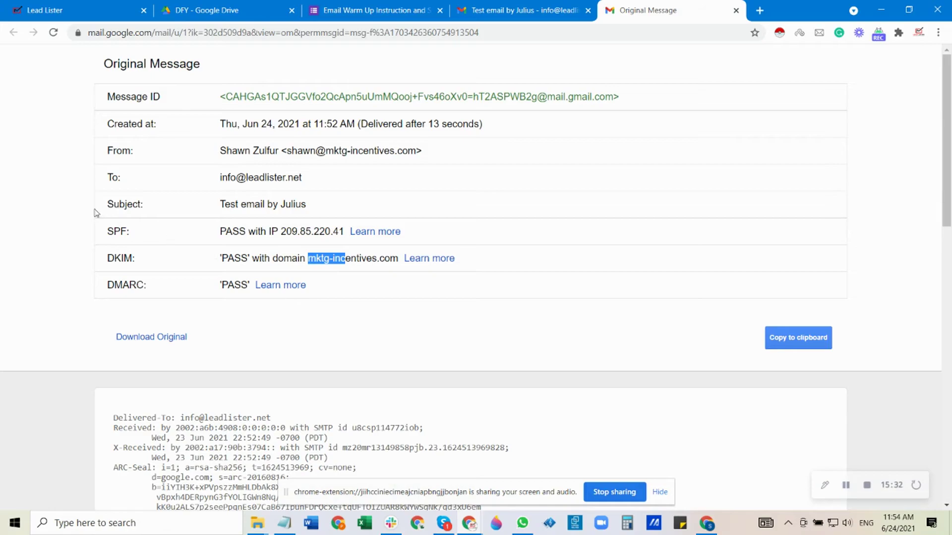
drag(108, 235, 301, 287)
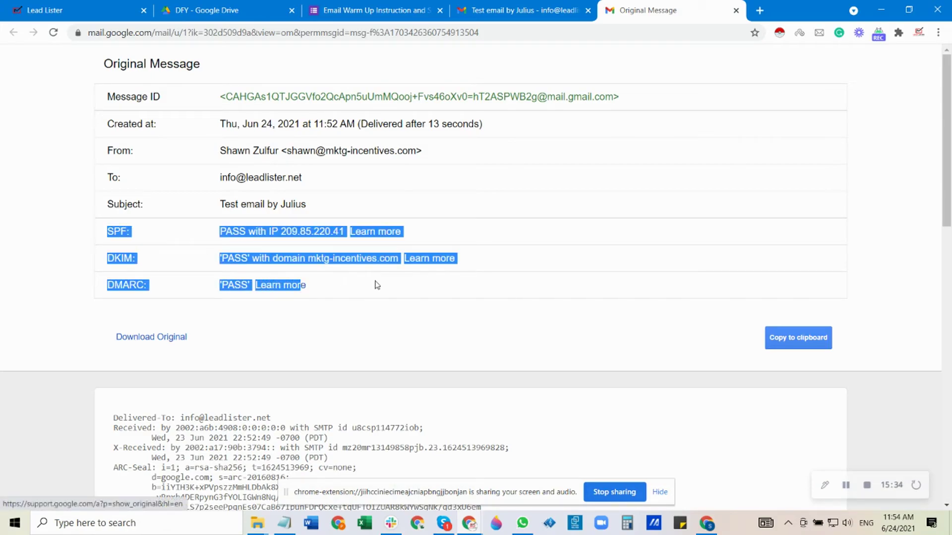
Switch to the mktg-incentives.com Chrome window and bring up the start of the Check MX results page
click(706, 523)
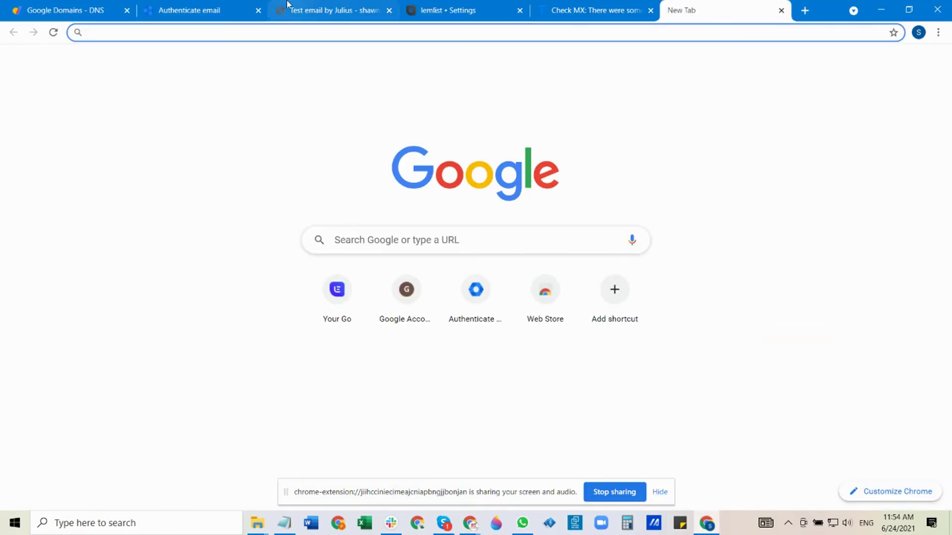
click(453, 5)
click(214, 6)
click(580, 6)
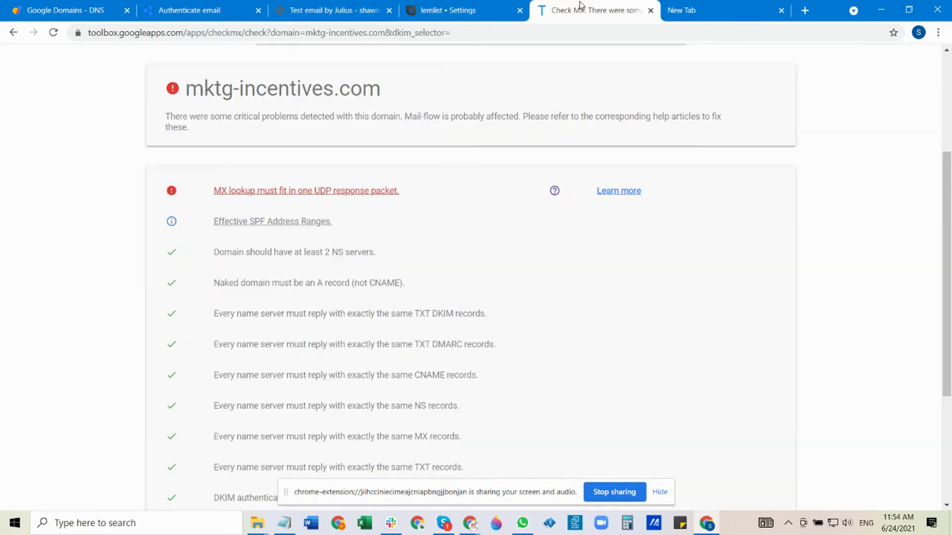
scroll(496, 248, up, 4)
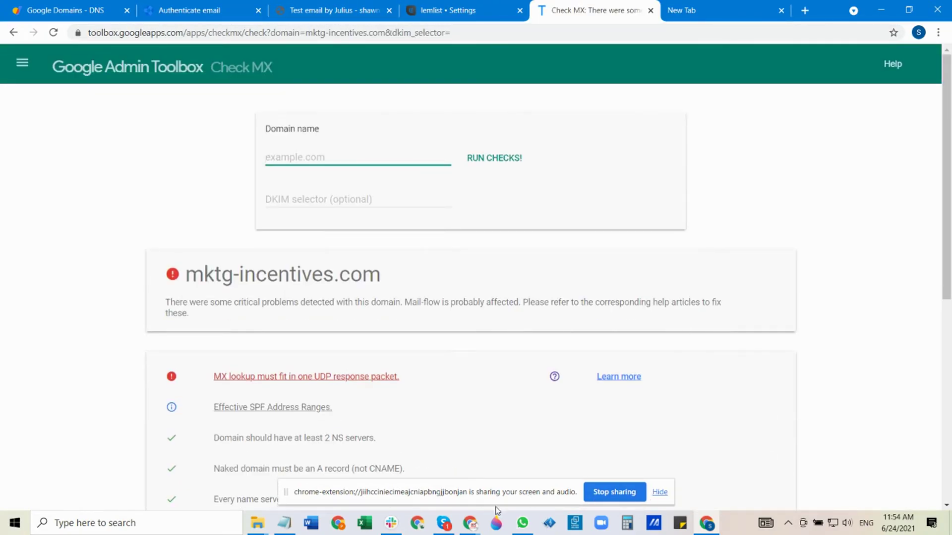
Return to the Original Message page in the Lead Lister Chrome window and highlight the SPF result
click(467, 525)
mouse_move(471, 527)
click(417, 471)
click(314, 335)
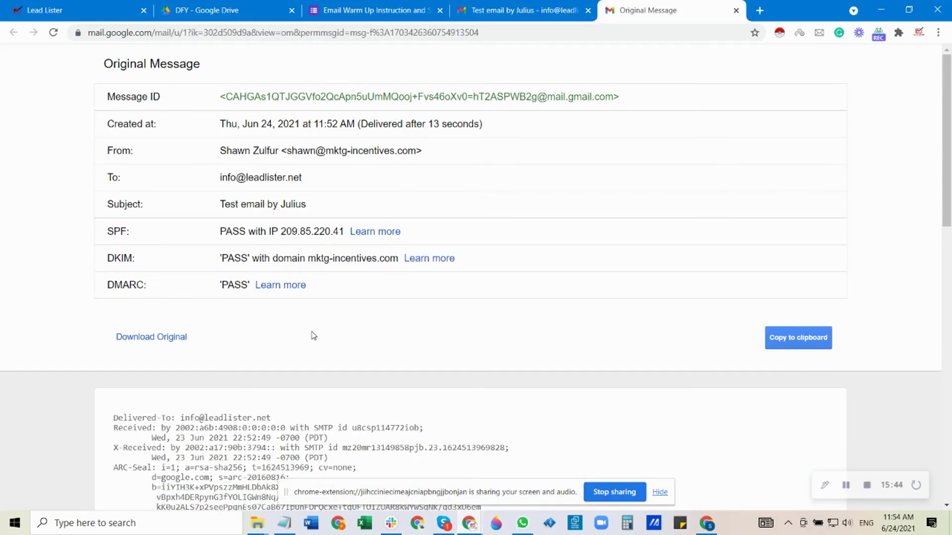
drag(109, 230, 234, 232)
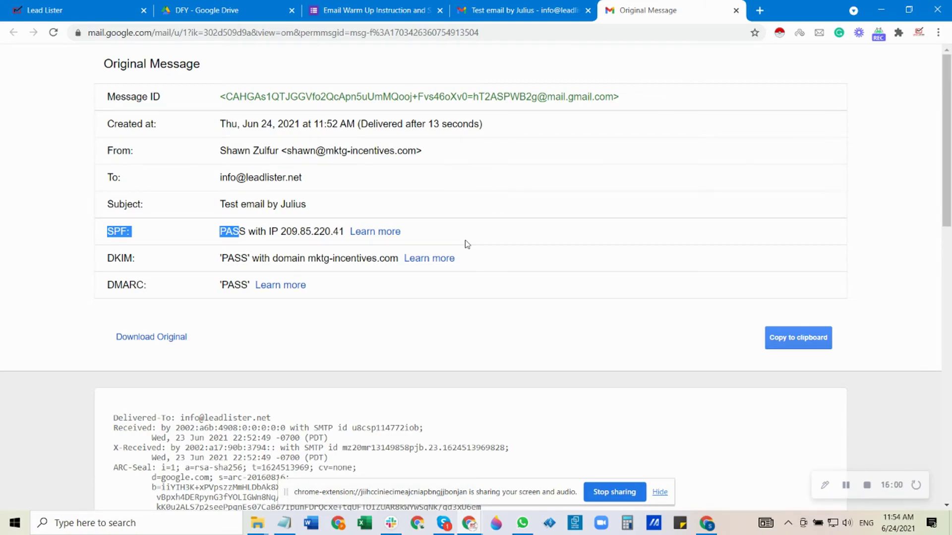
Review the mktg-incentives.com DNS records in Google Domains, expanding the Google Workspace synthetic records and checking the custom resource records
click(706, 523)
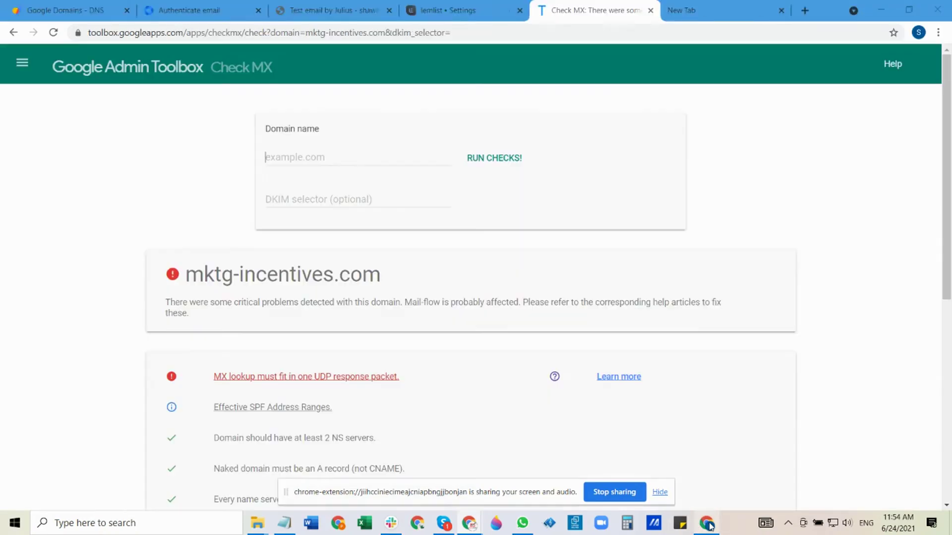
click(44, 7)
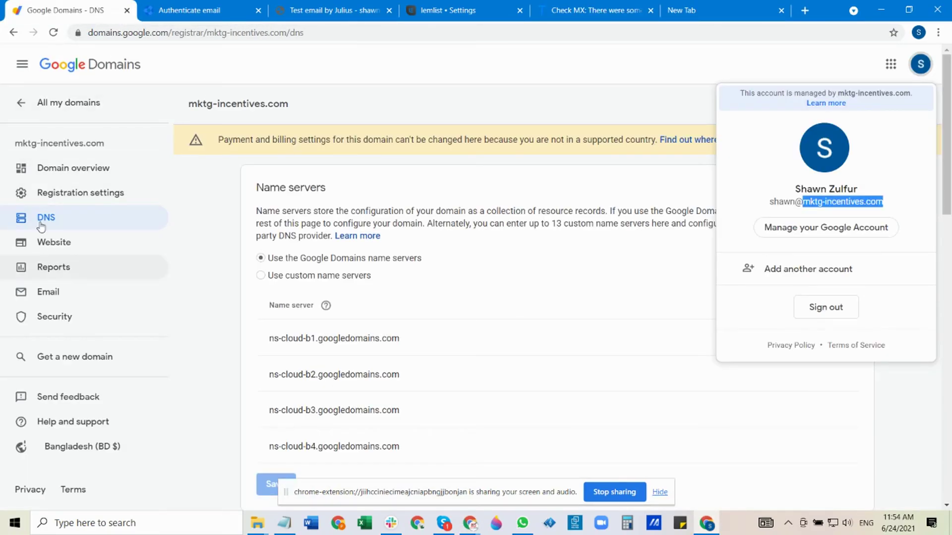
scroll(397, 223, down, 10)
scroll(399, 221, down, 4)
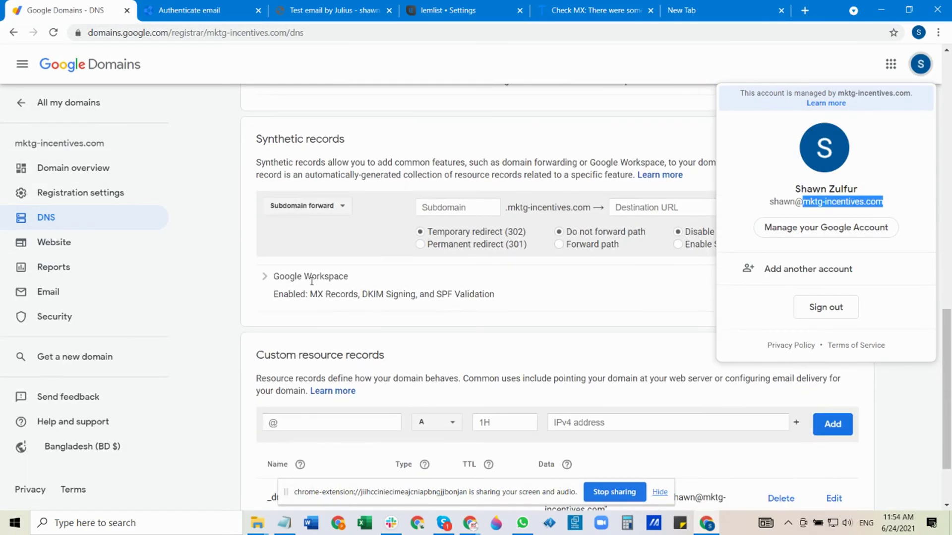
click(265, 276)
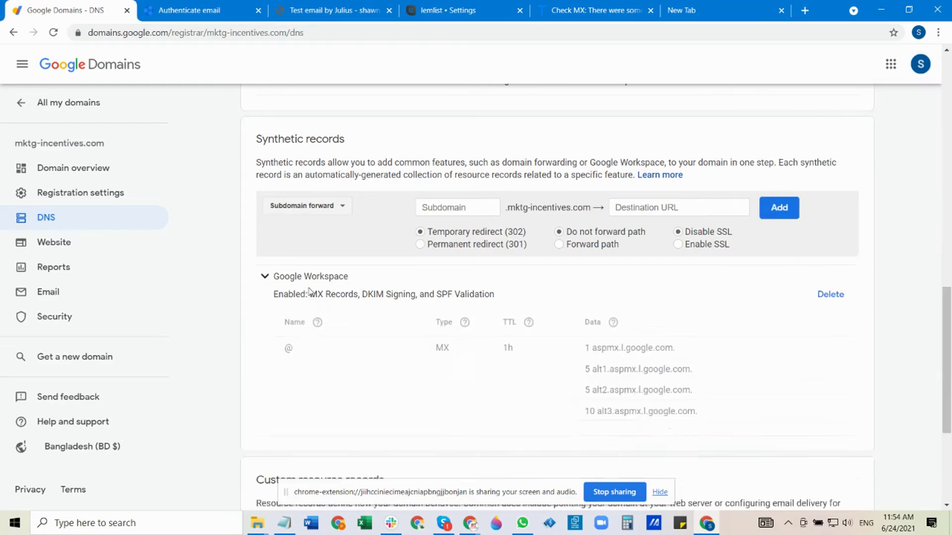
scroll(508, 318, down, 10)
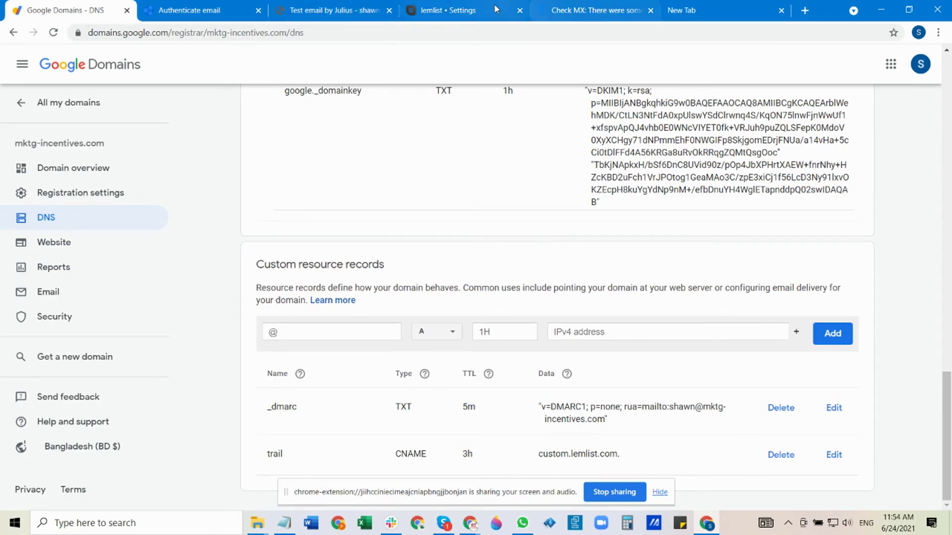
Check the Custom Tracking Domain in the lemlist user settings and return to the start of the page
click(432, 10)
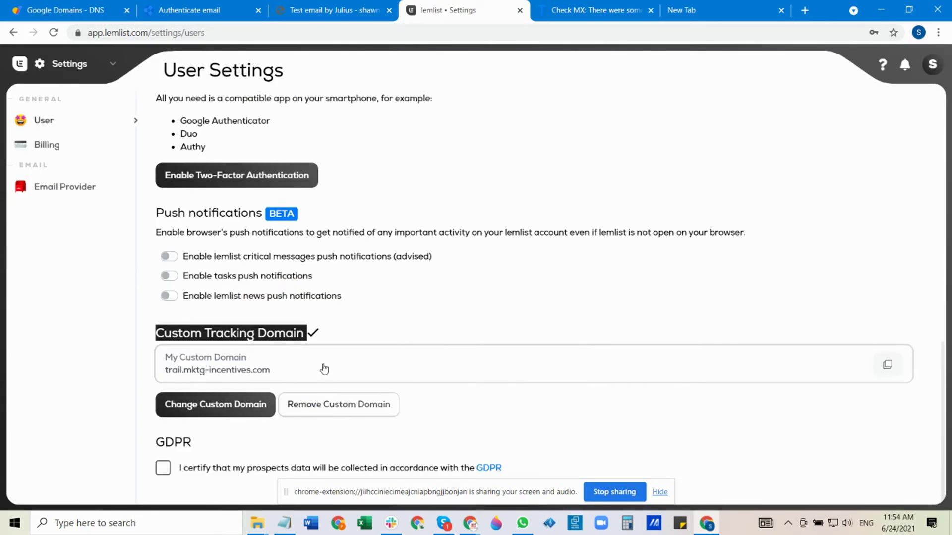
click(411, 322)
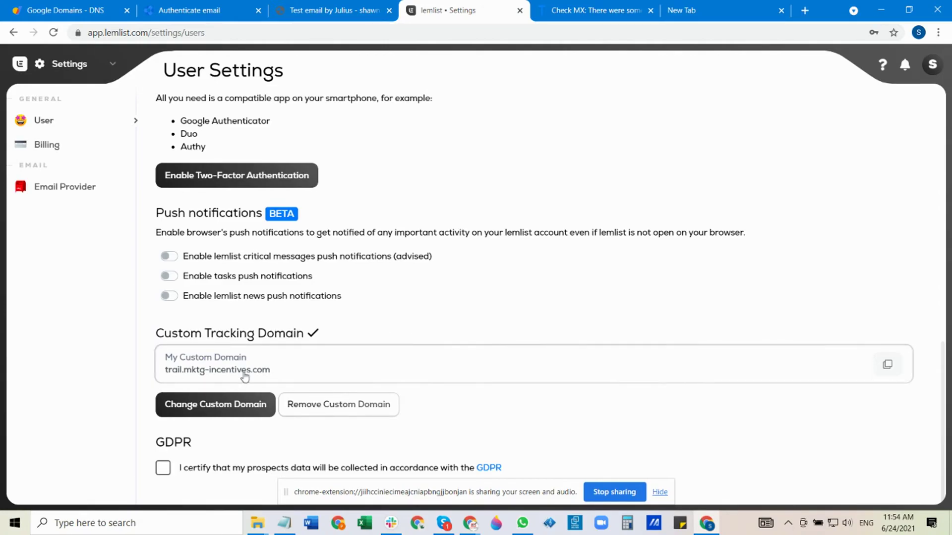
scroll(261, 251, up, 12)
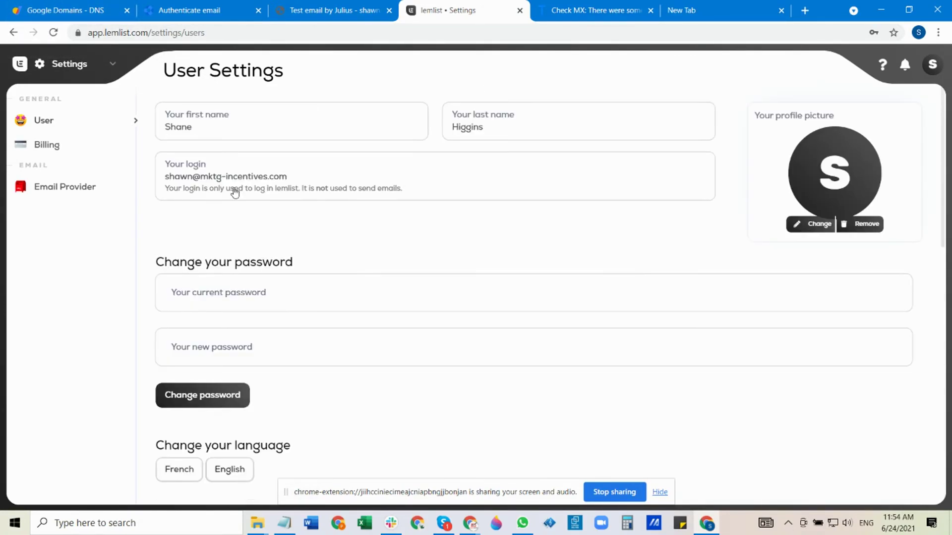
Open the lemwarm page and examine its warm-up settings, global report, detailed report and email landing charts
mouse_move(69, 63)
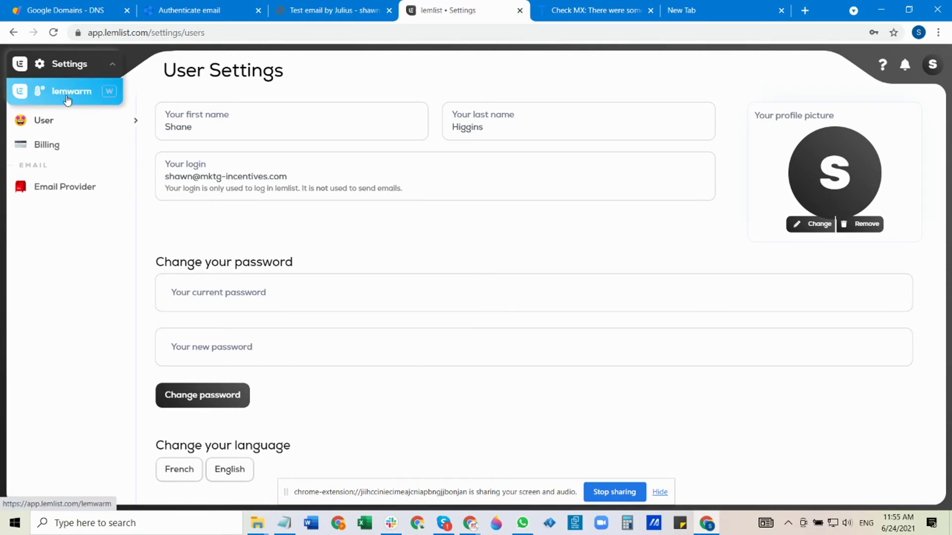
click(67, 91)
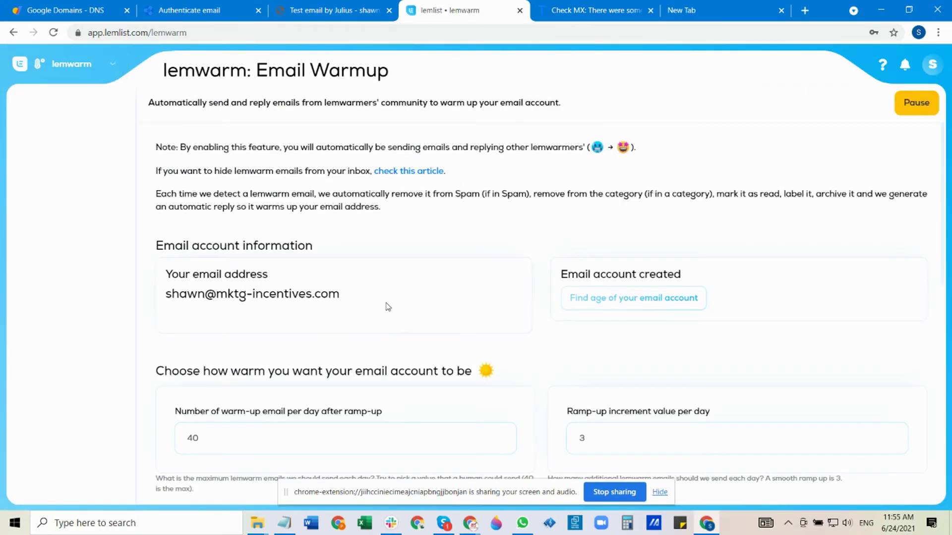
scroll(534, 219, down, 5)
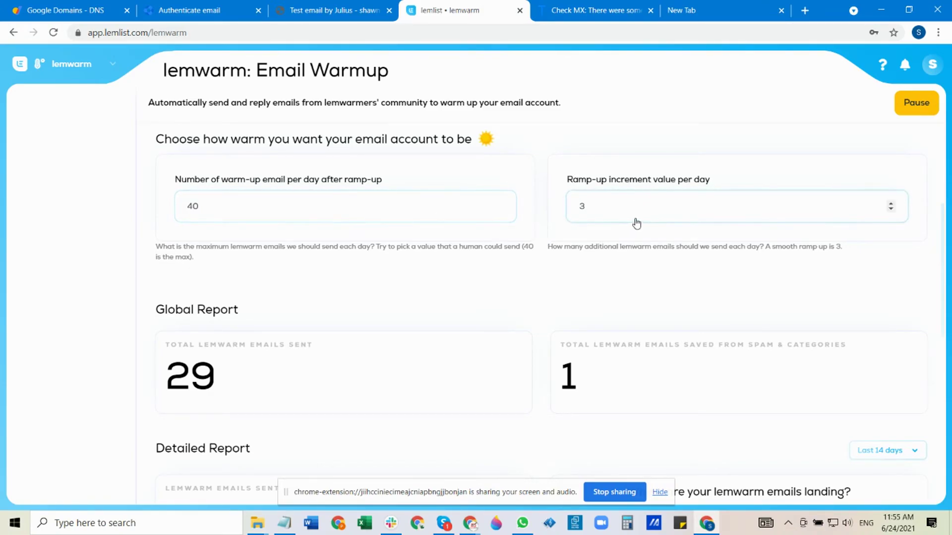
scroll(679, 199, down, 10)
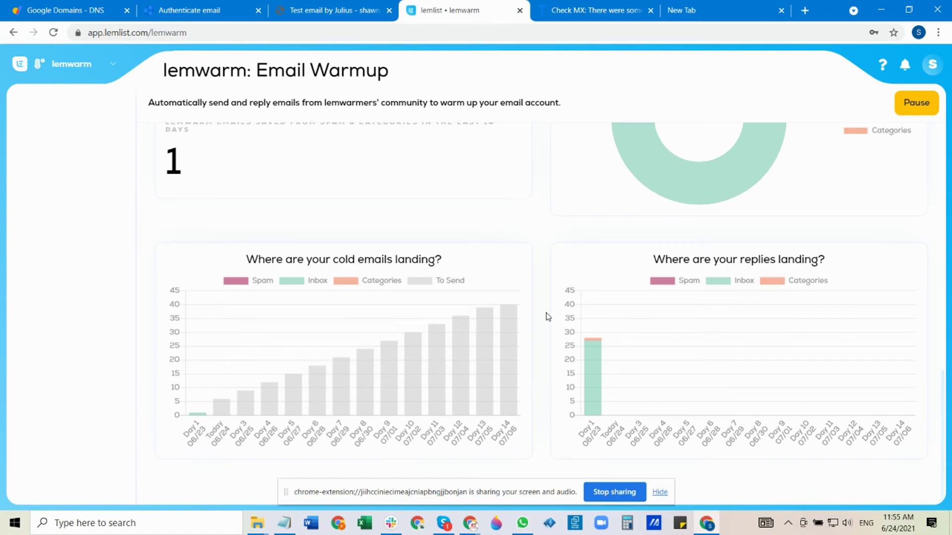
scroll(427, 298, up, 6)
scroll(429, 299, down, 3)
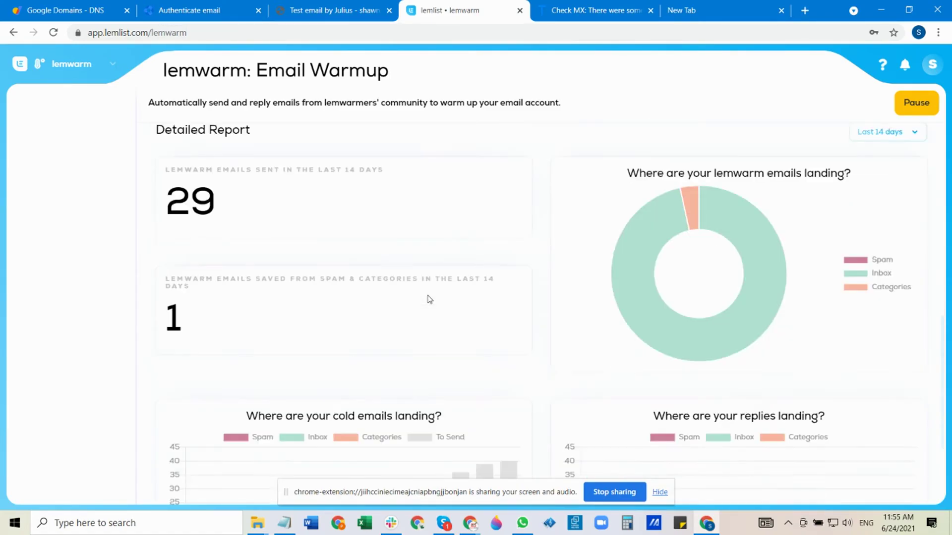
scroll(429, 299, down, 3)
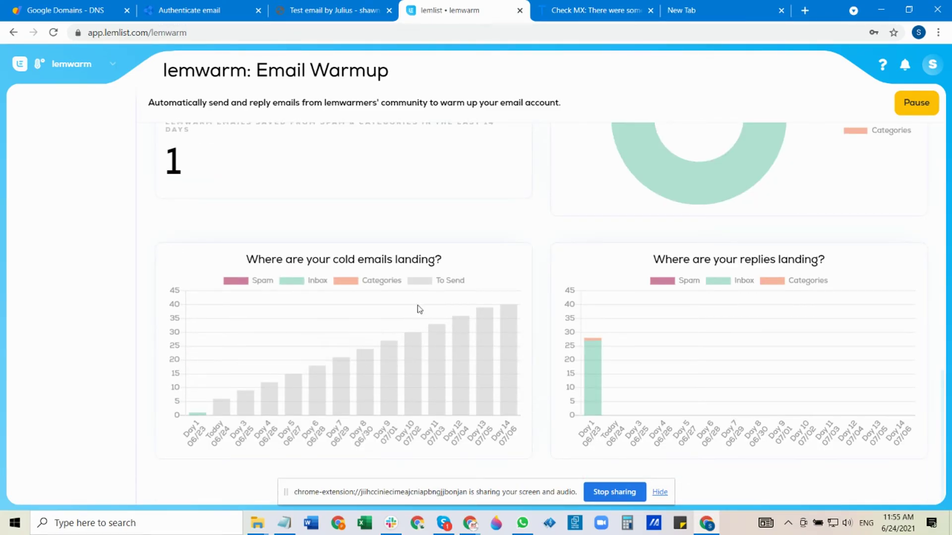
scroll(472, 278, up, 5)
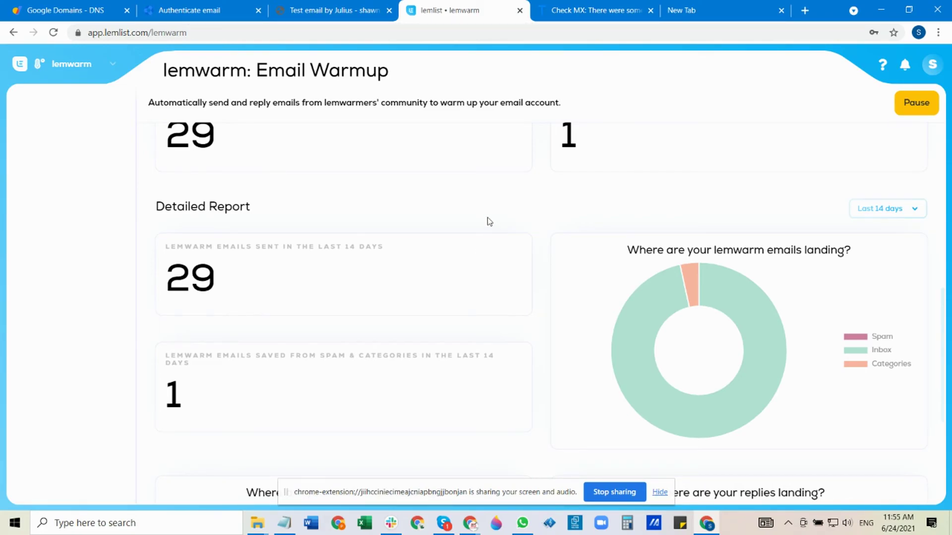
scroll(363, 223, up, 2)
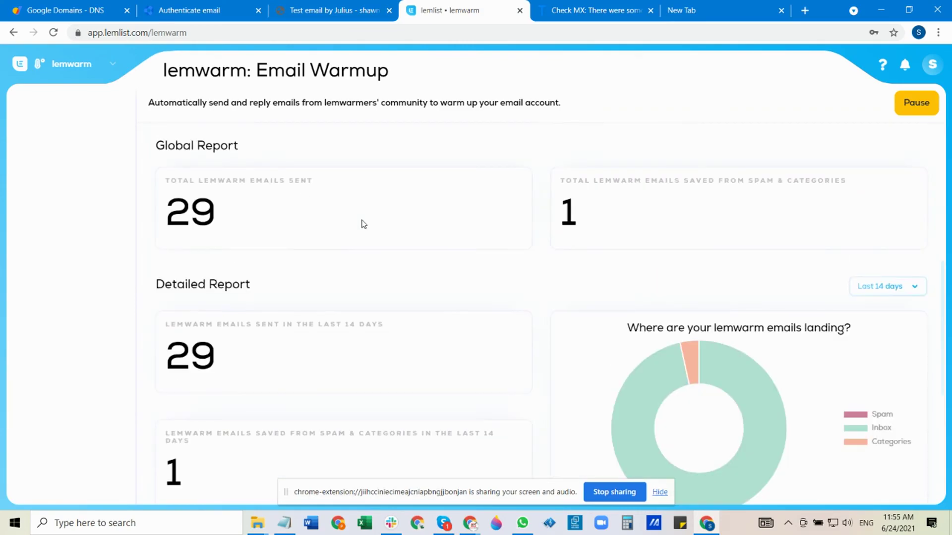
scroll(397, 283, up, 4)
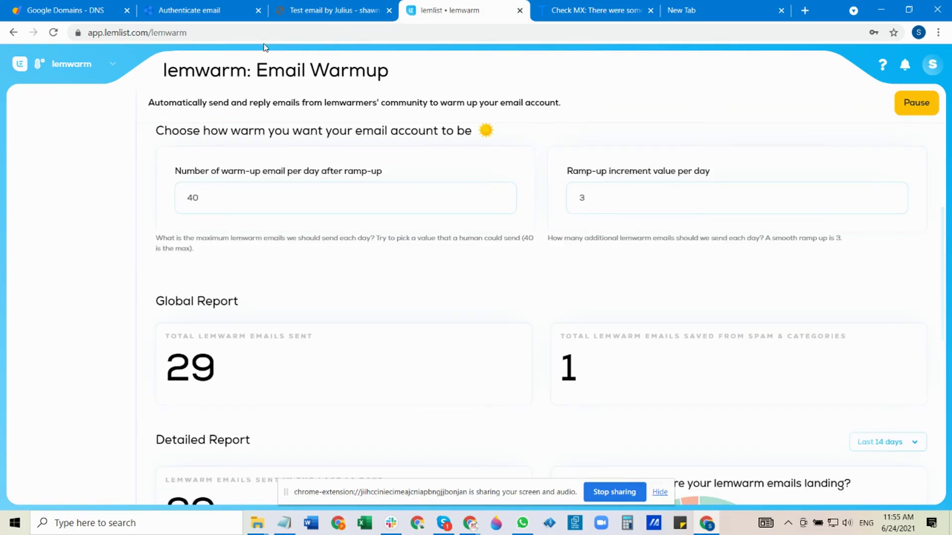
Revisit the Check MX page, then recheck the SPF, DKIM and DMARC results on the test email's Original Message page
click(545, 7)
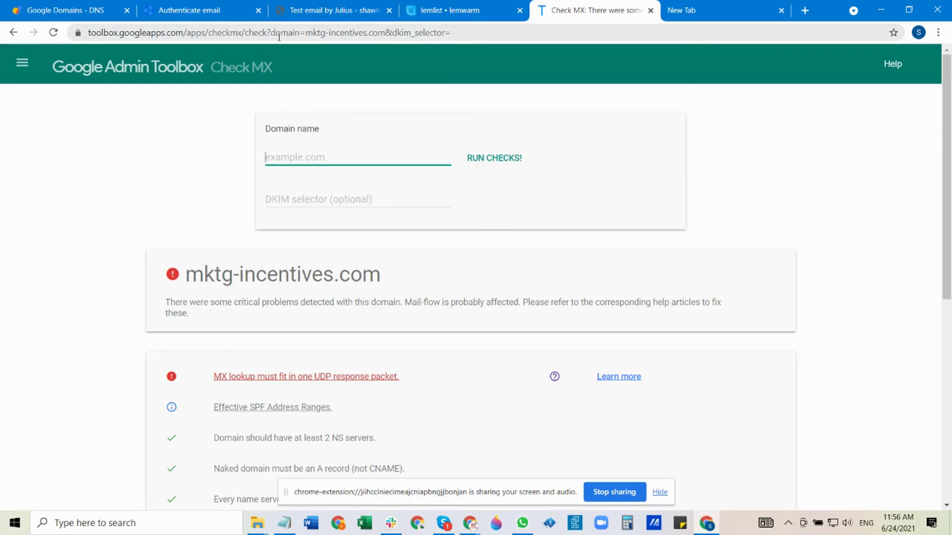
click(471, 527)
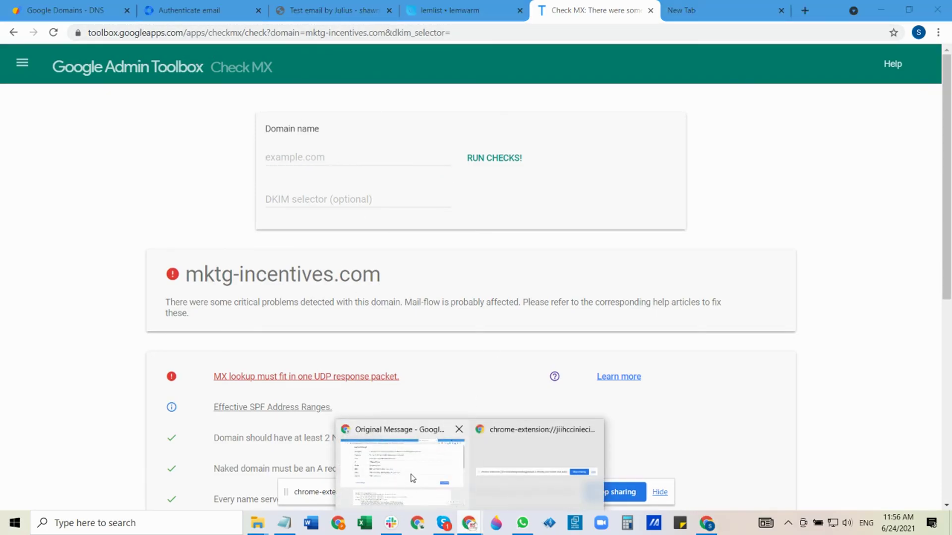
click(426, 430)
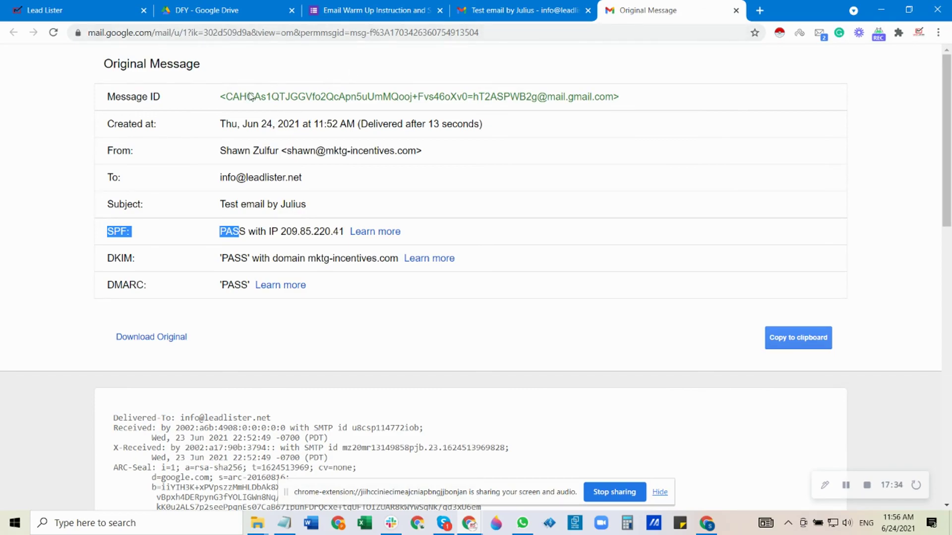
click(206, 329)
drag(221, 231, 350, 332)
click(348, 337)
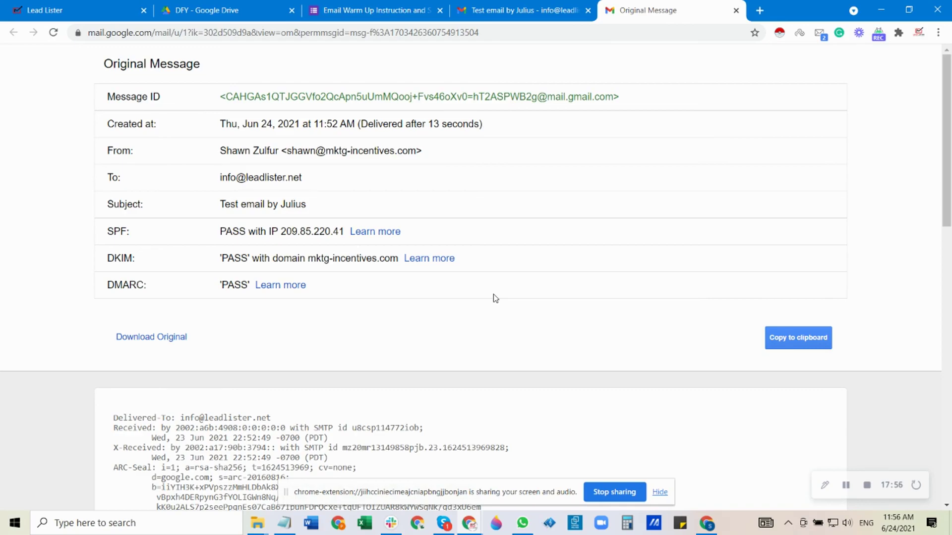
Go back to the lemwarm page in the other Chrome window, show lemlist's help options and review the warm-up reports
click(710, 524)
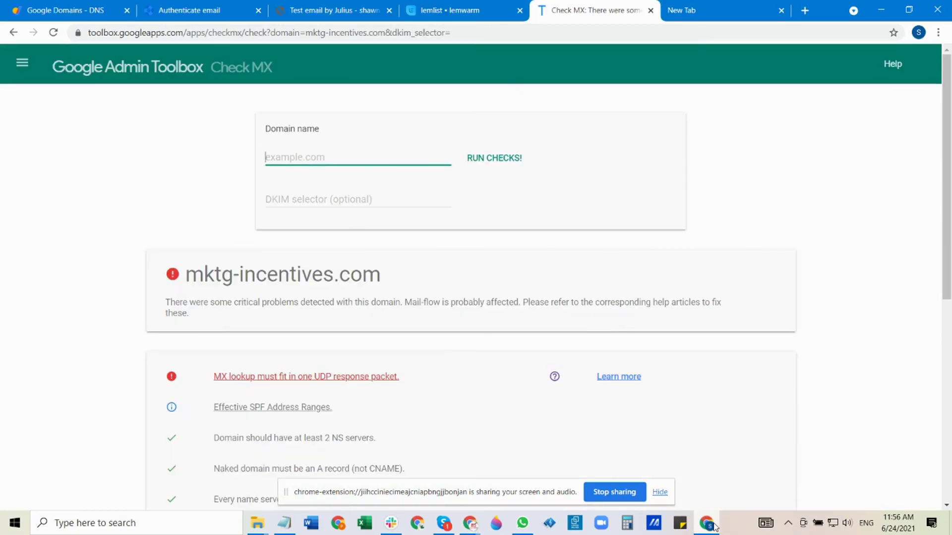
click(446, 9)
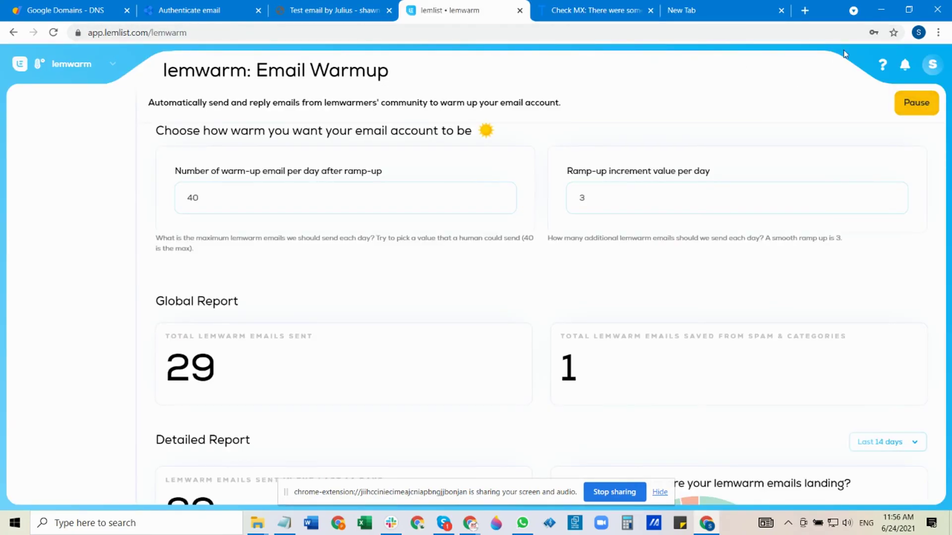
click(882, 64)
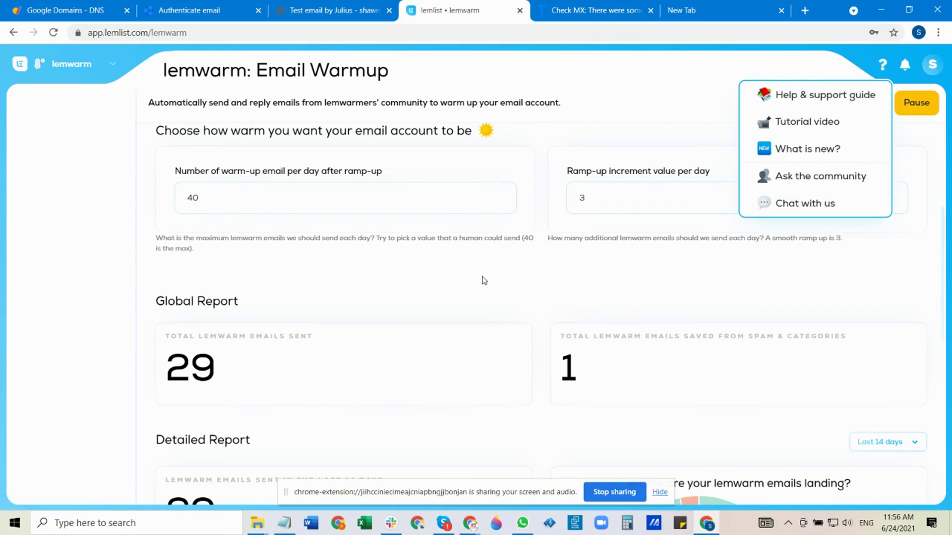
scroll(404, 363, down, 5)
mouse_move(726, 284)
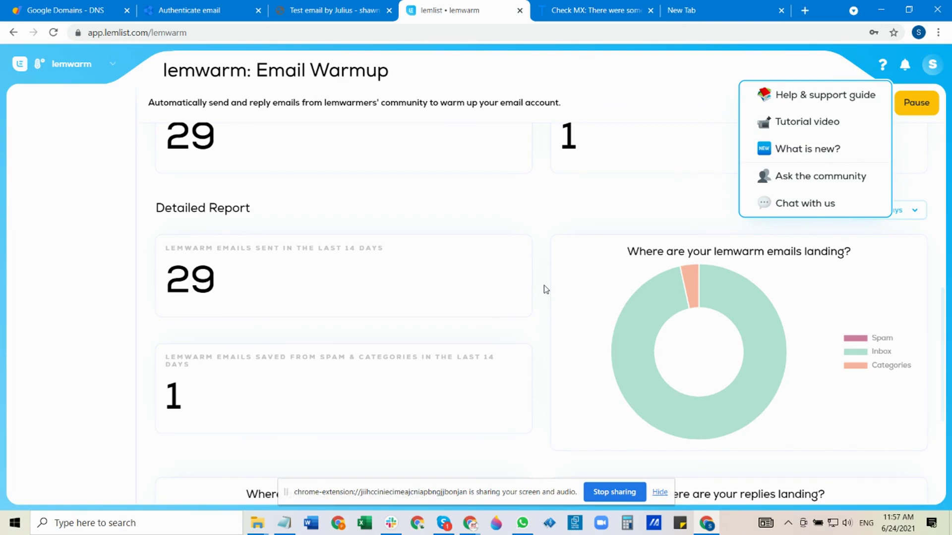
scroll(546, 289, up, 3)
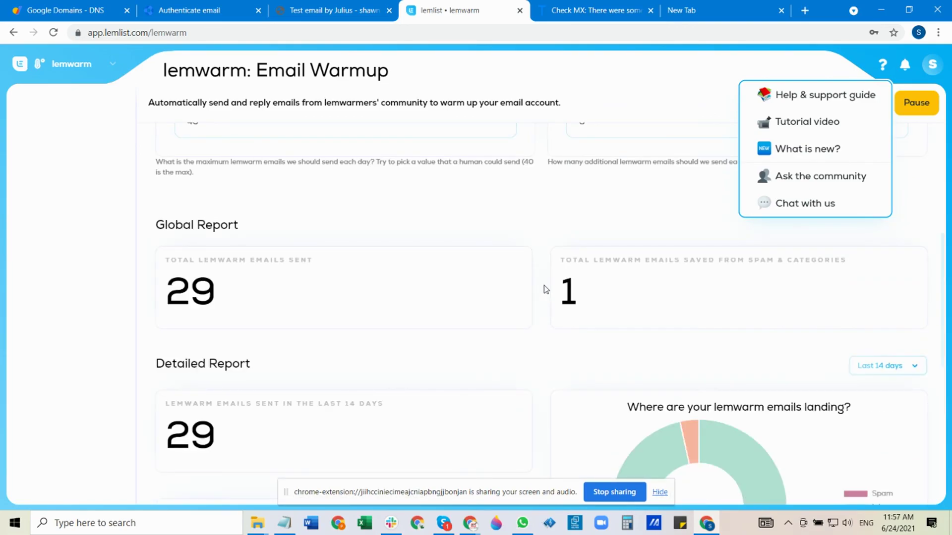